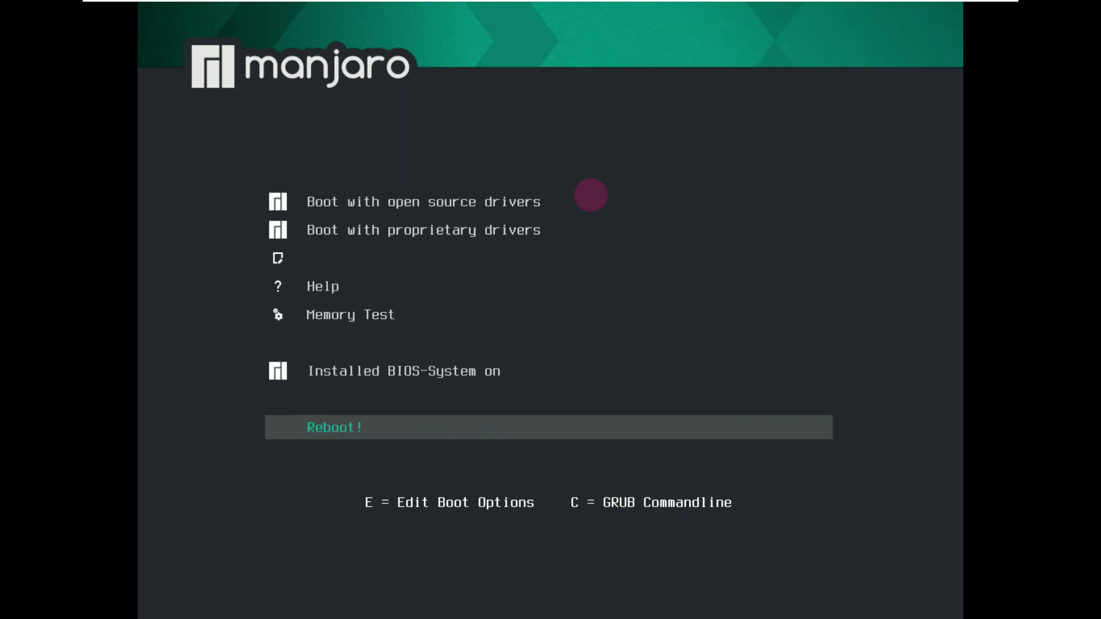
- Boot the Manjaro live system from the boot menu
key(Up)
key(Up)
key(Home)
key(Down)
key(Down)
key(Down)
key(Down)
key(Return)
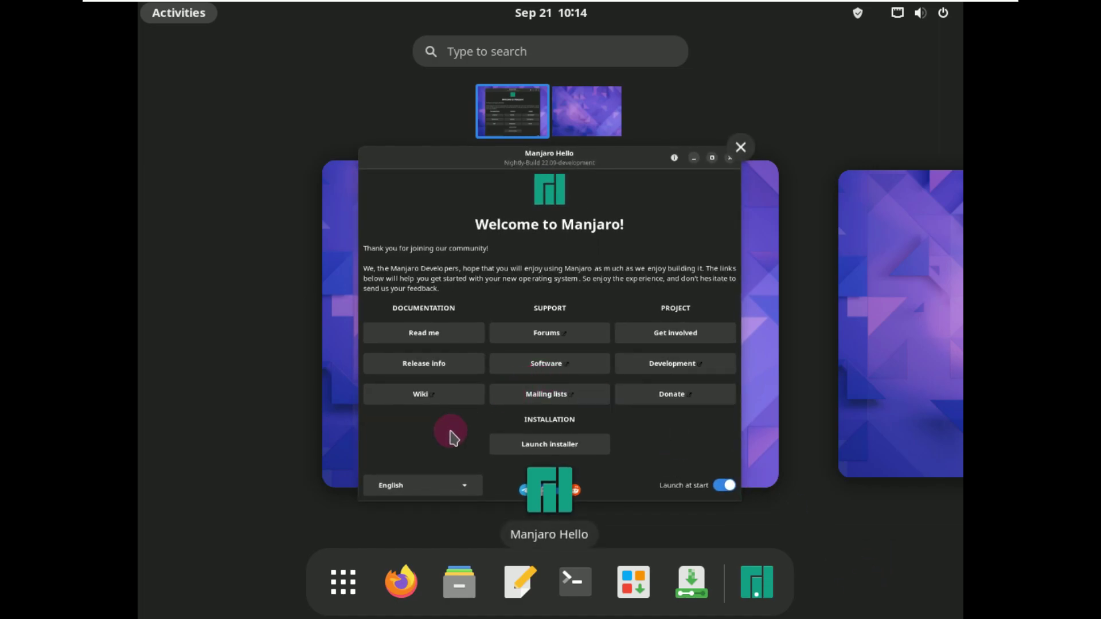
- Open the Settings application from the System Tools folder and show the Displays settings
click(343, 582)
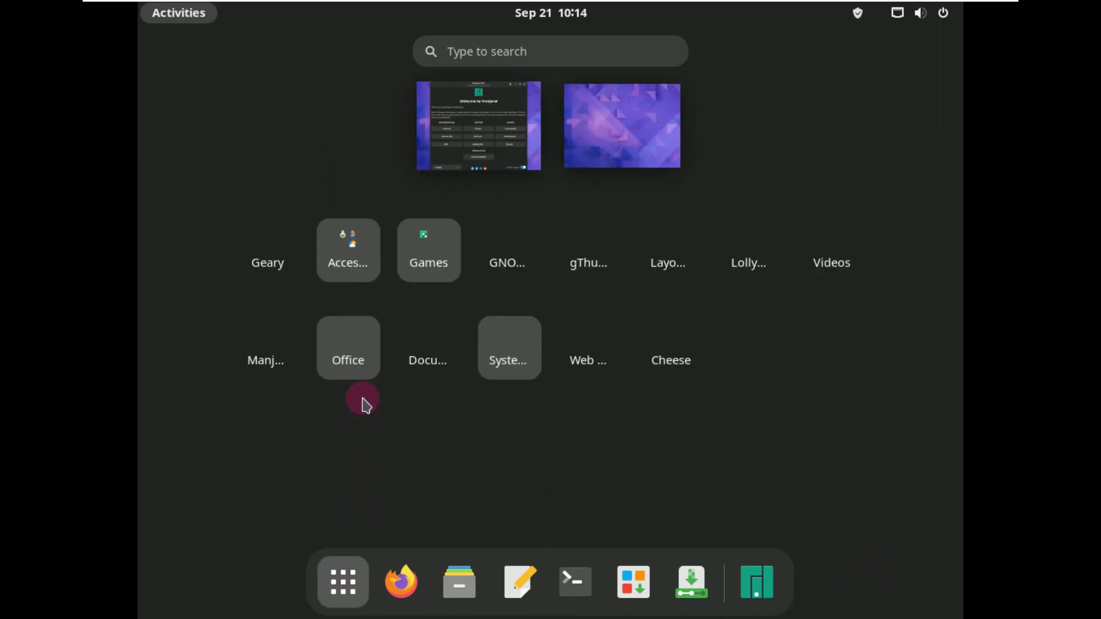
click(493, 368)
scroll(493, 368, down, 1)
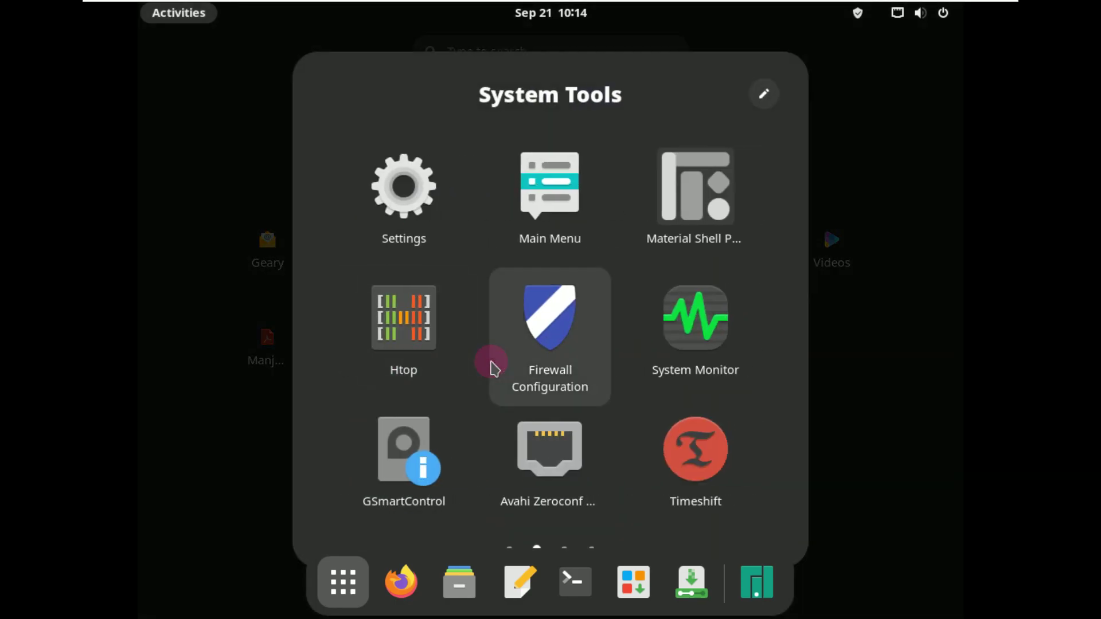
click(424, 223)
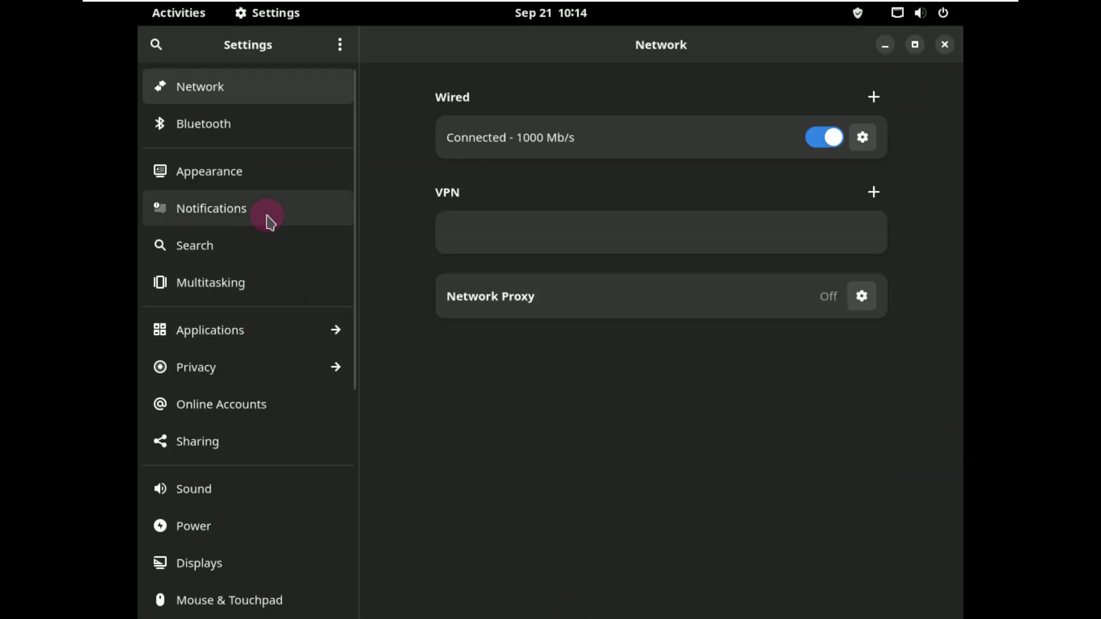
scroll(265, 218, down, 4)
click(192, 438)
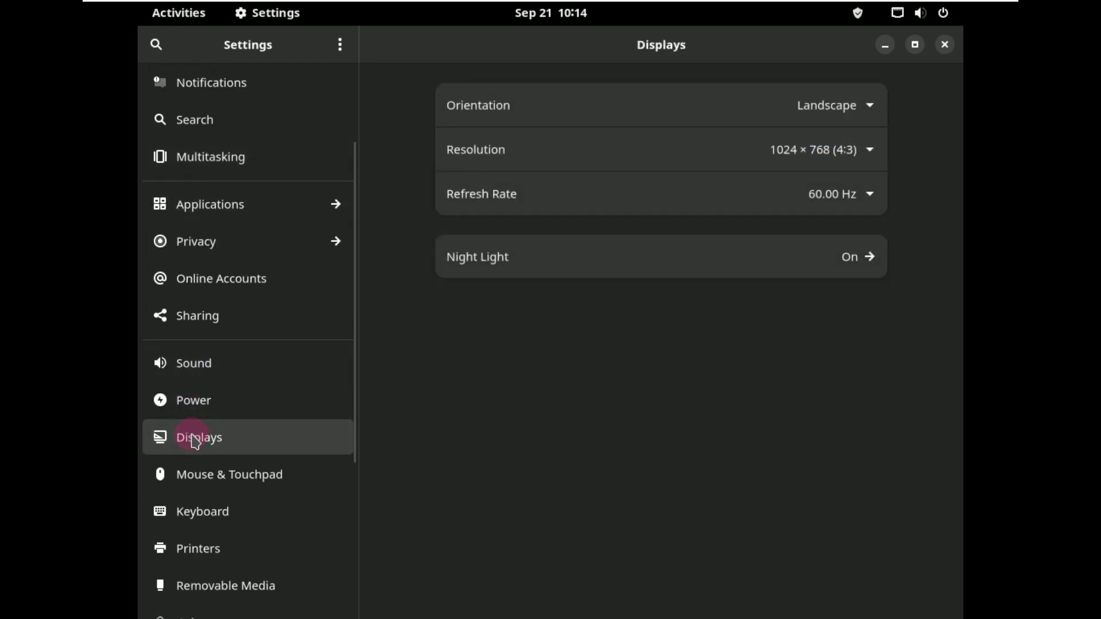
- Set the display resolution to 1920 × 1080 (16:9), apply it and keep the changed display settings
click(788, 166)
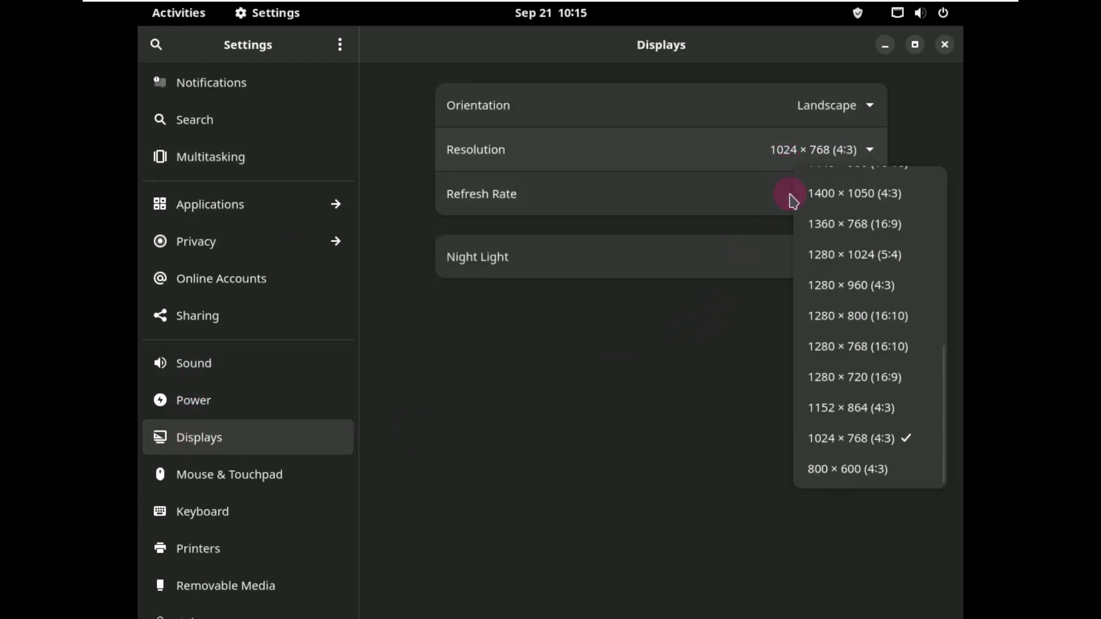
scroll(846, 295, up, 8)
scroll(845, 290, up, 2)
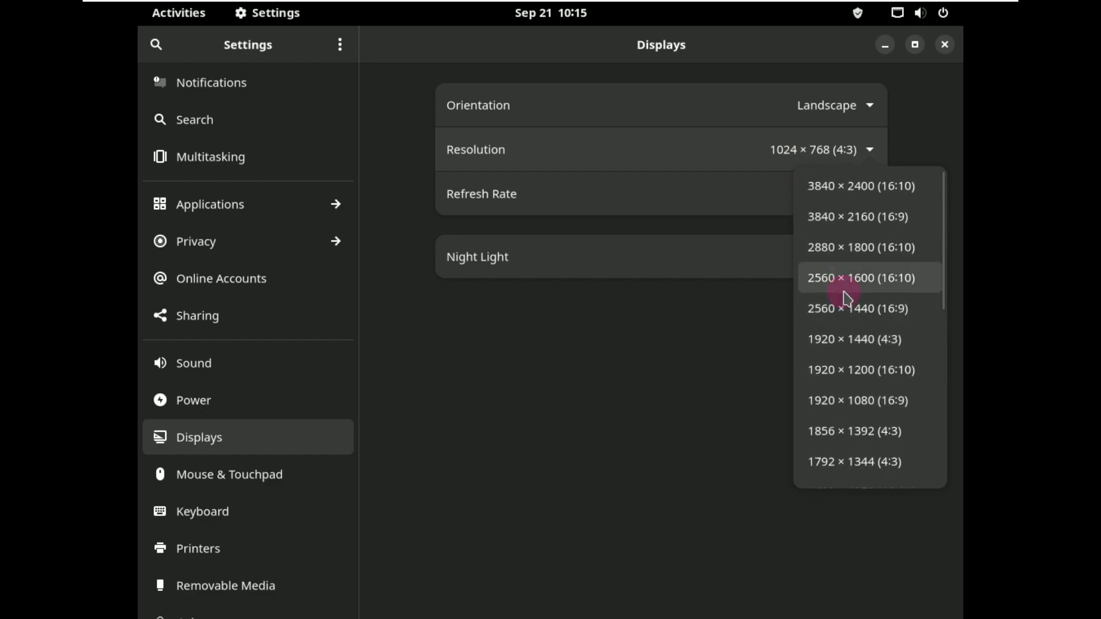
click(843, 400)
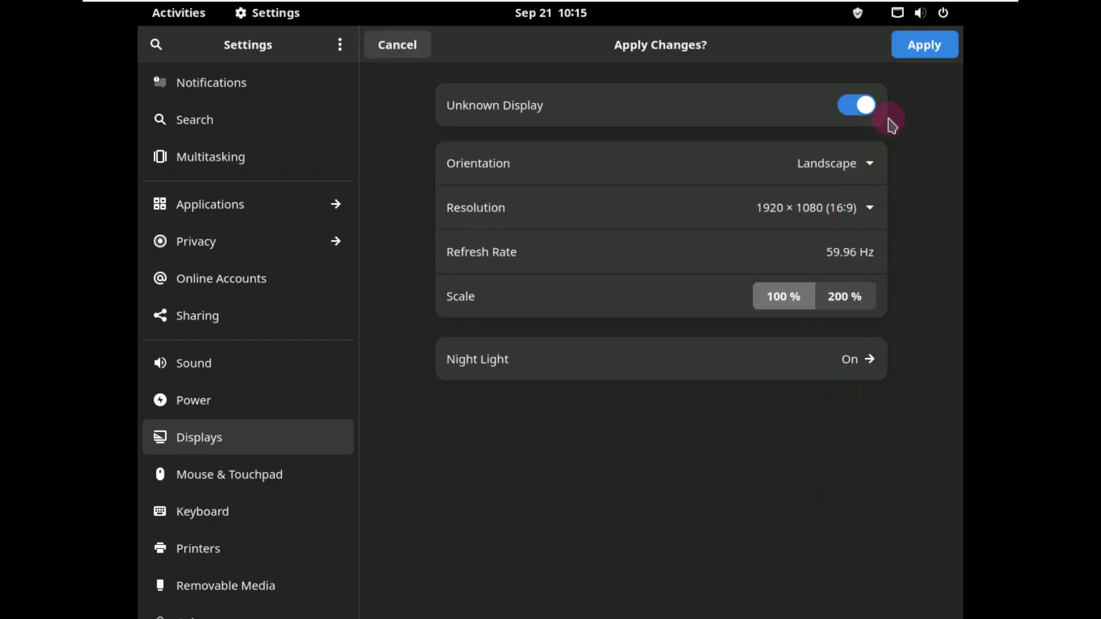
click(903, 53)
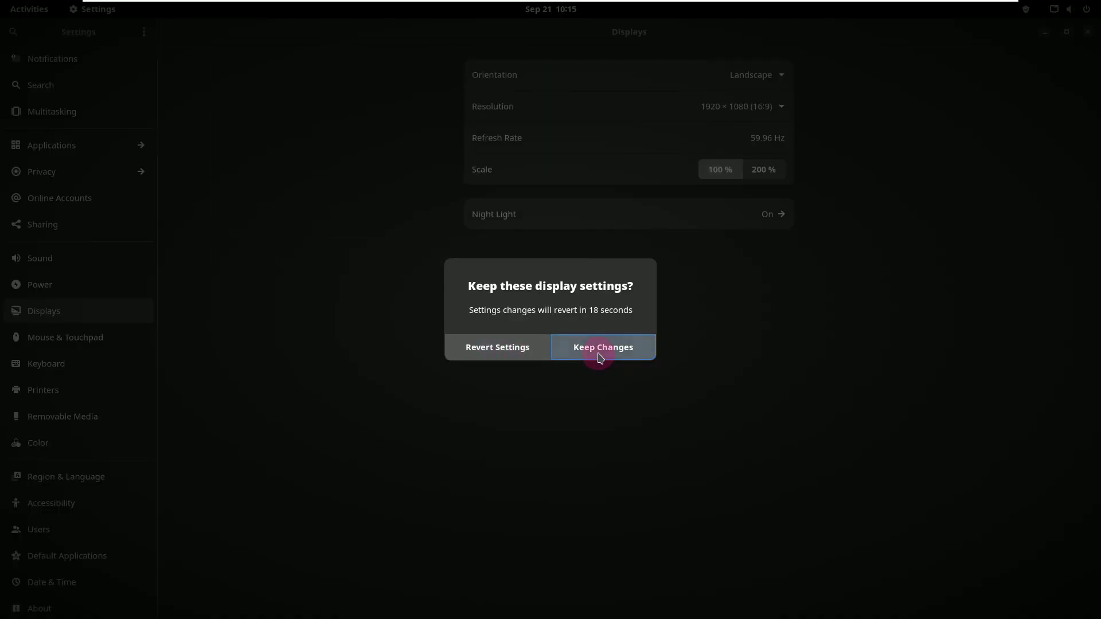
click(600, 357)
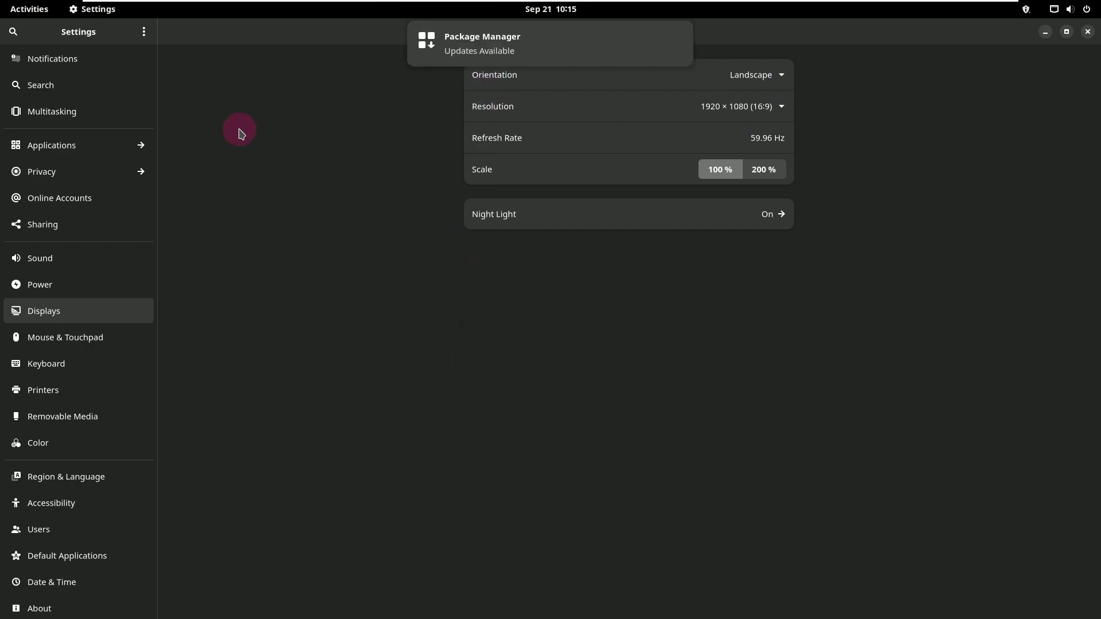
- Review the system's About details, switch the desktop appearance to the Light style and close Settings
scroll(114, 573, down, 1)
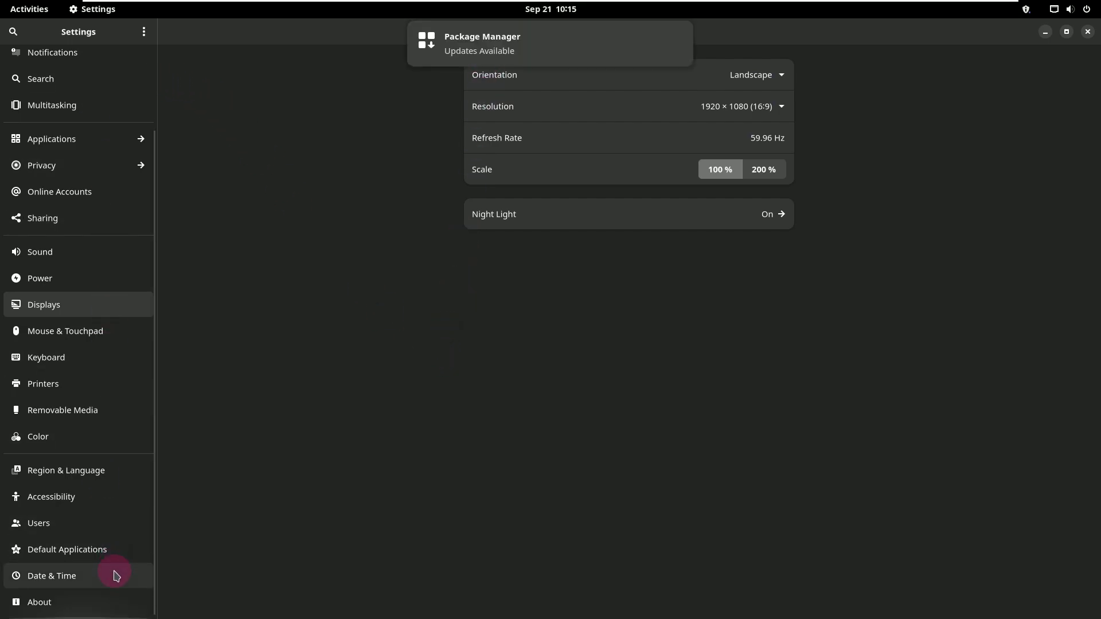
click(98, 602)
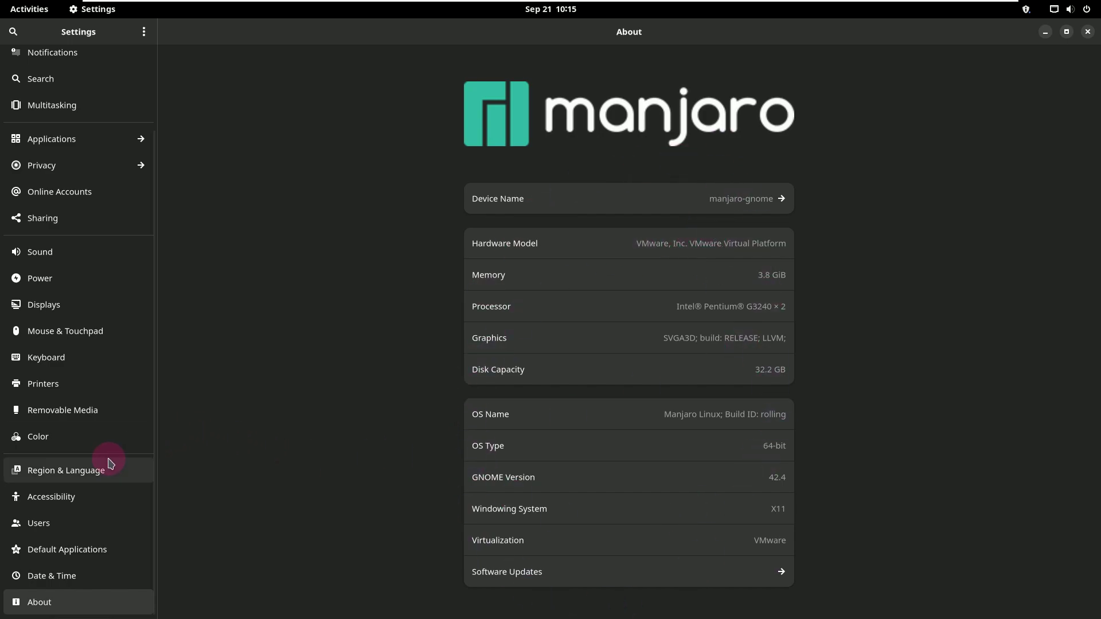
scroll(46, 459, up, 3)
click(69, 135)
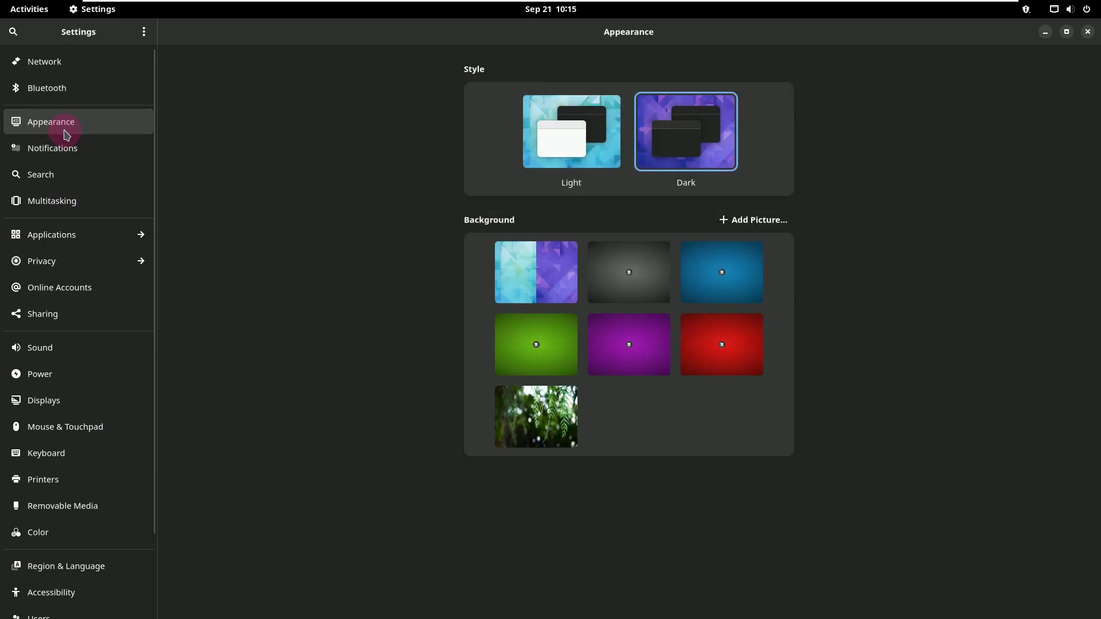
click(578, 154)
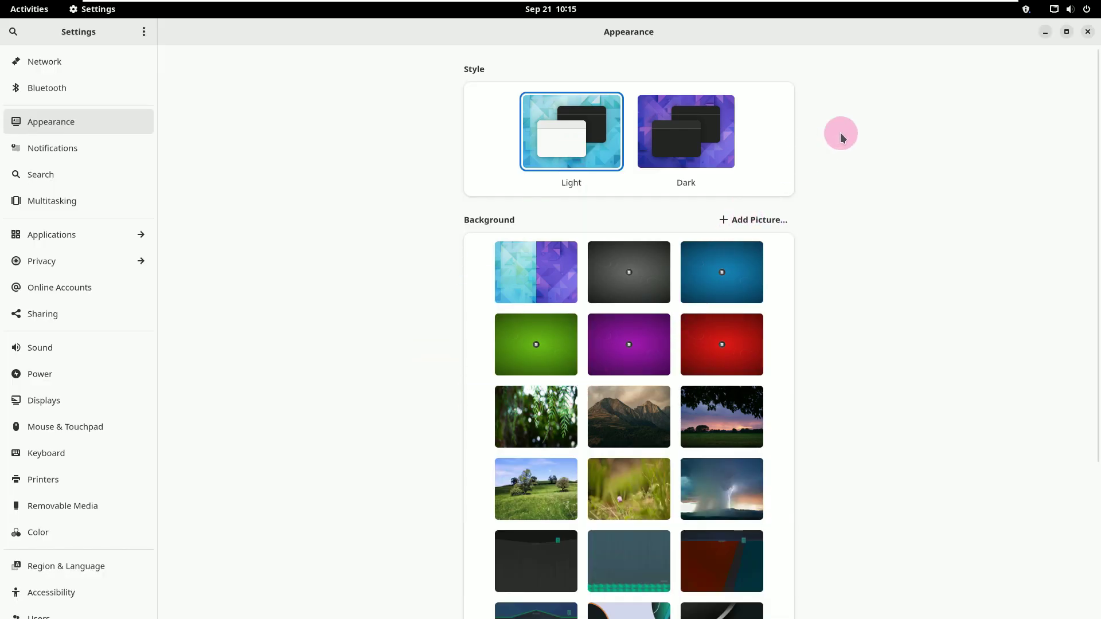
click(1088, 33)
- Turn off launching Manjaro Hello at start and close its welcome window
drag(415, 39, 620, 88)
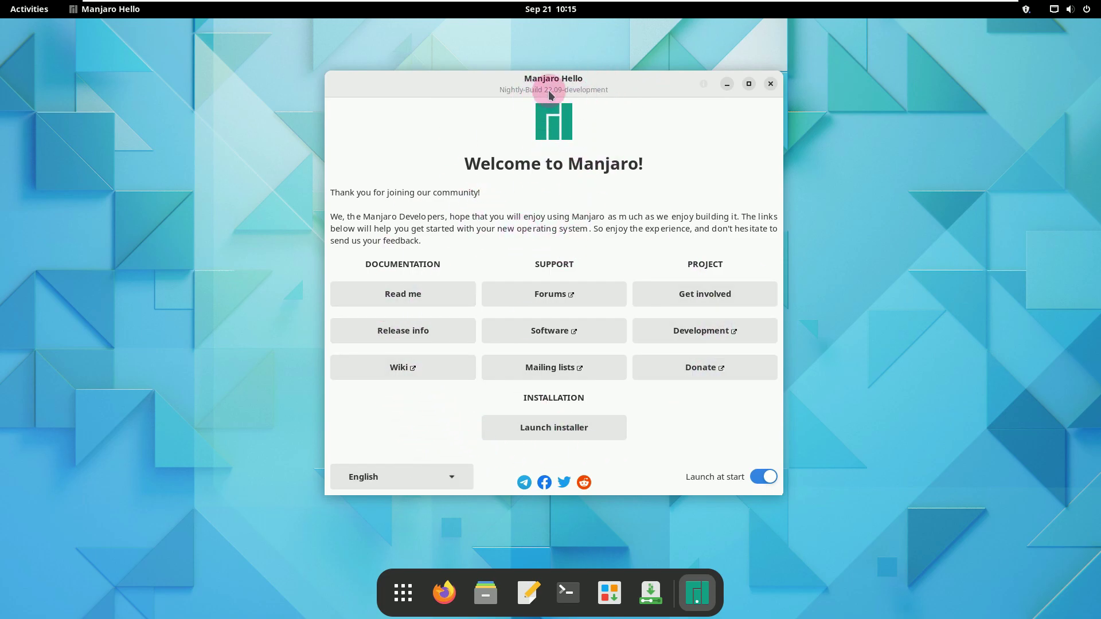
click(765, 476)
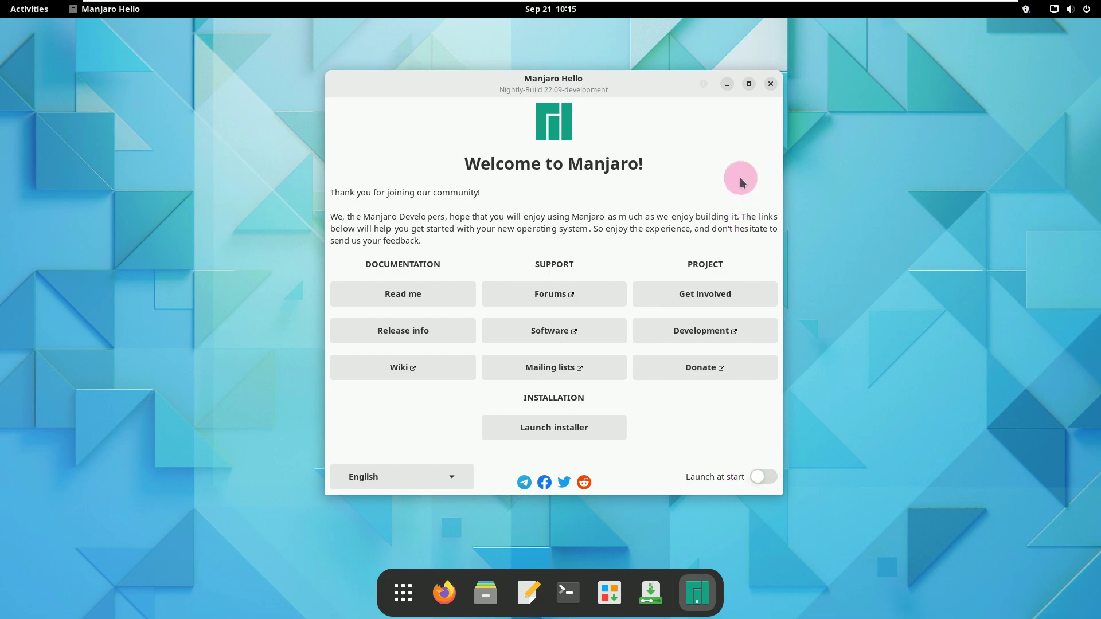
click(768, 85)
- Examine the power mode, wired network and power-off options in the system menu, and close it
click(1041, 14)
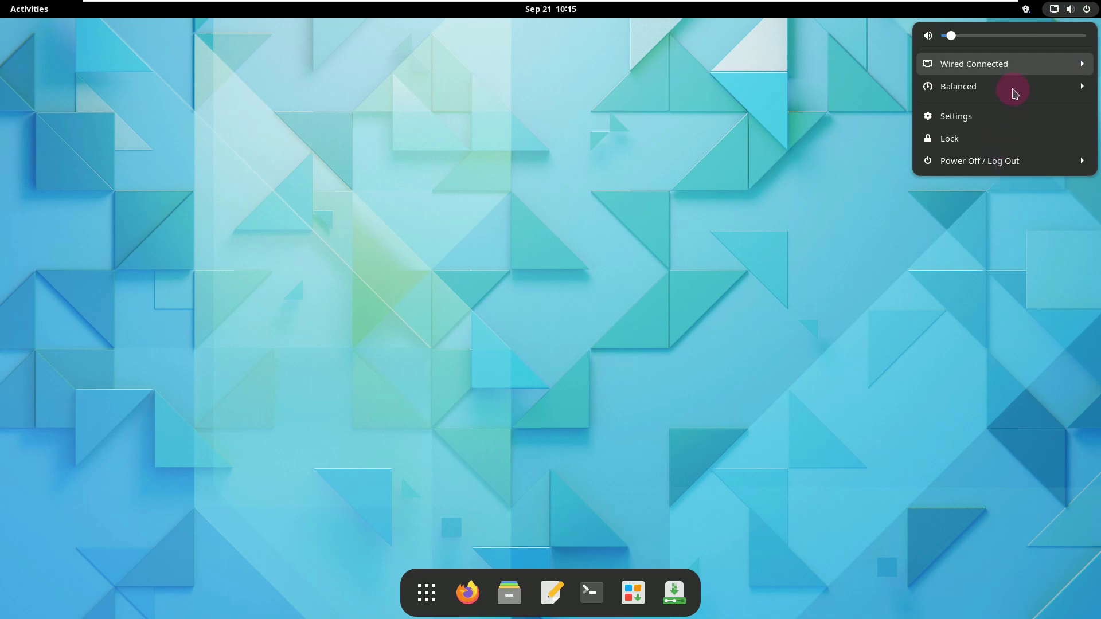
click(1081, 89)
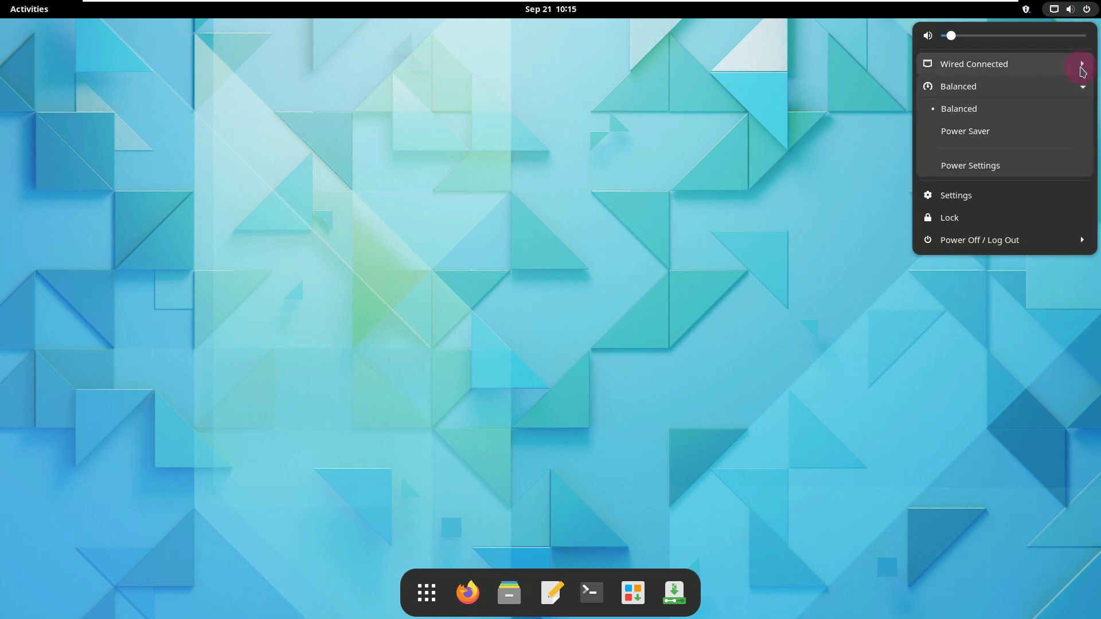
click(1081, 66)
click(1082, 206)
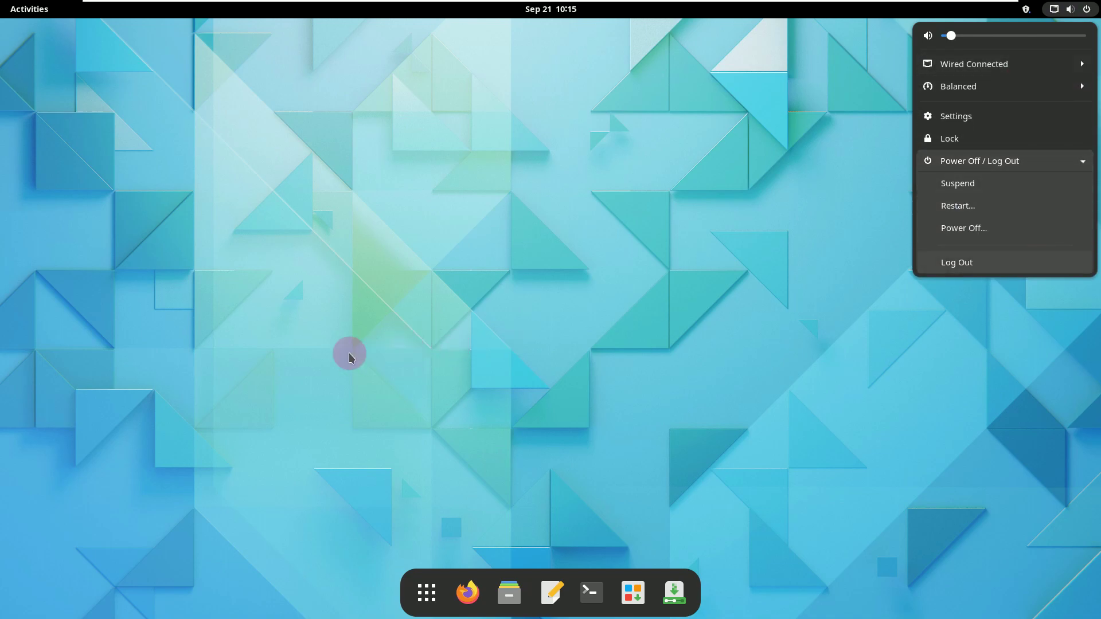
click(328, 360)
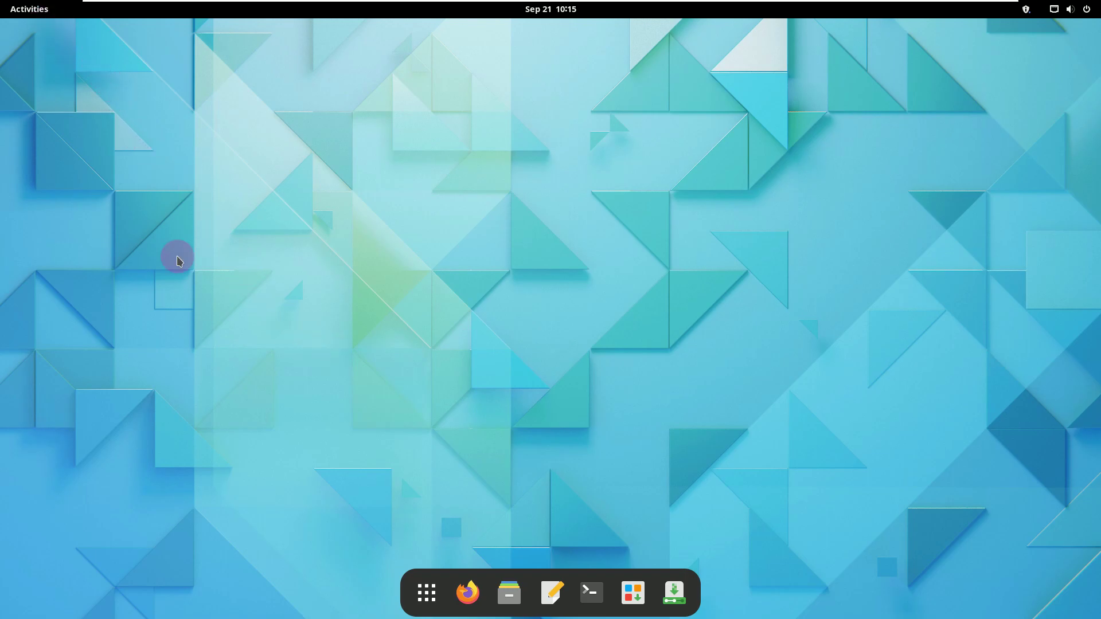
- Look through the applications in the Accessories and Games folders of the application overview
click(425, 594)
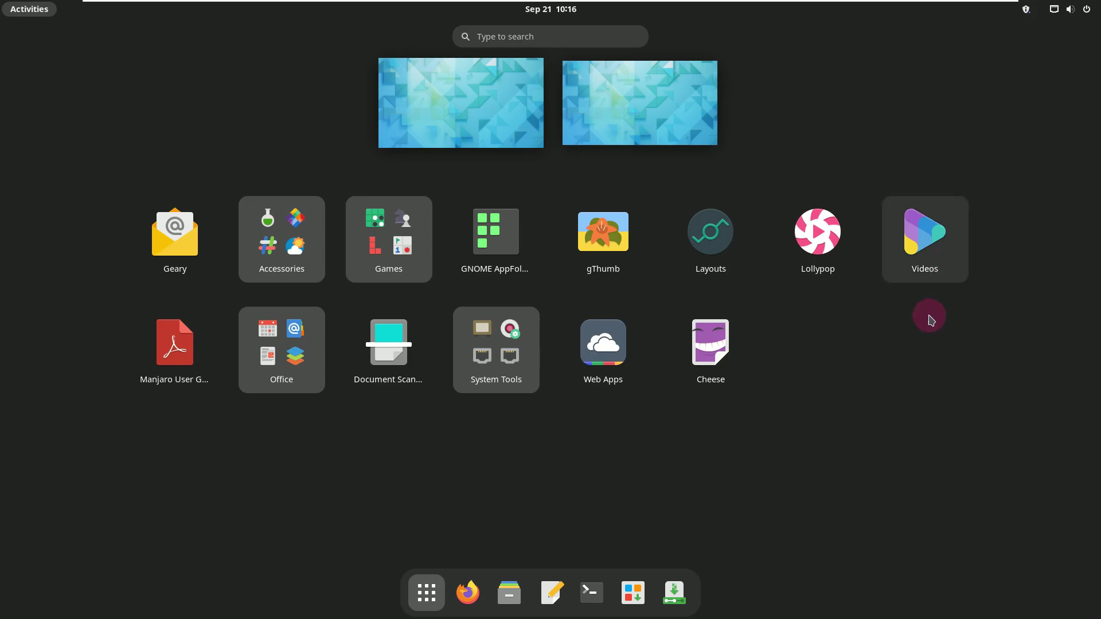
click(261, 259)
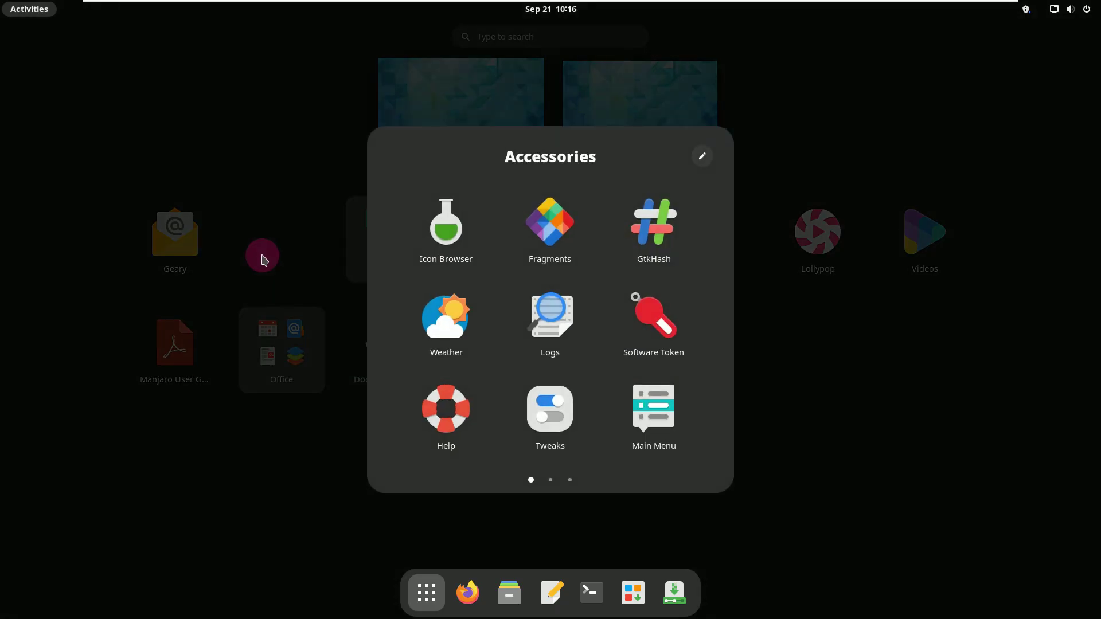
drag(644, 325, 403, 253)
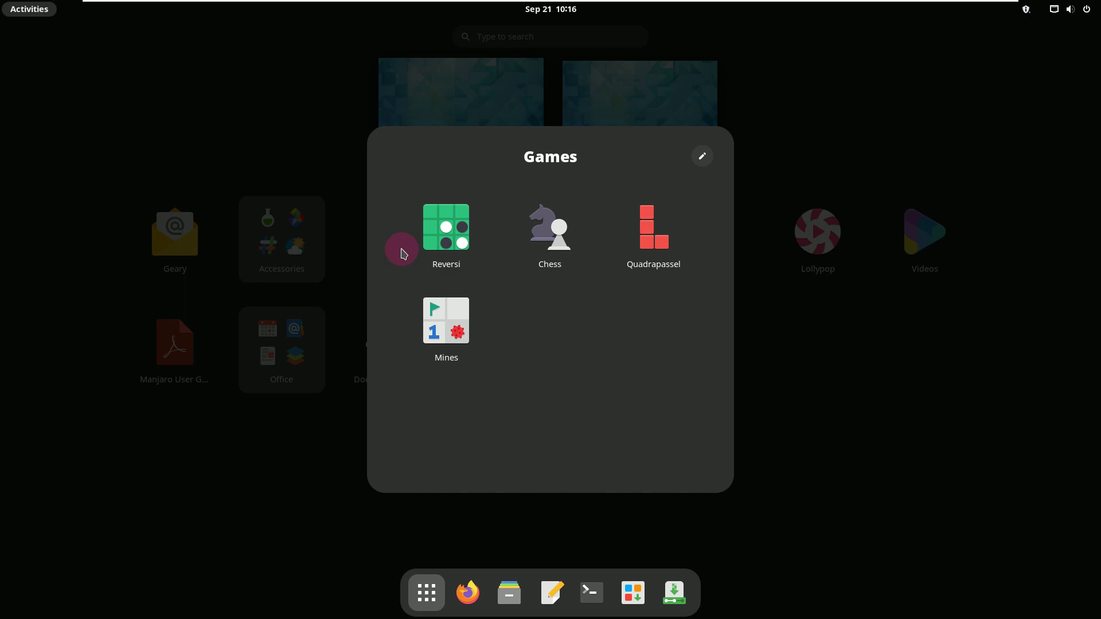
drag(412, 258, 674, 593)
- Launch the Manjaro Linux installer, keep American English as its language and proceed to the location page
click(674, 592)
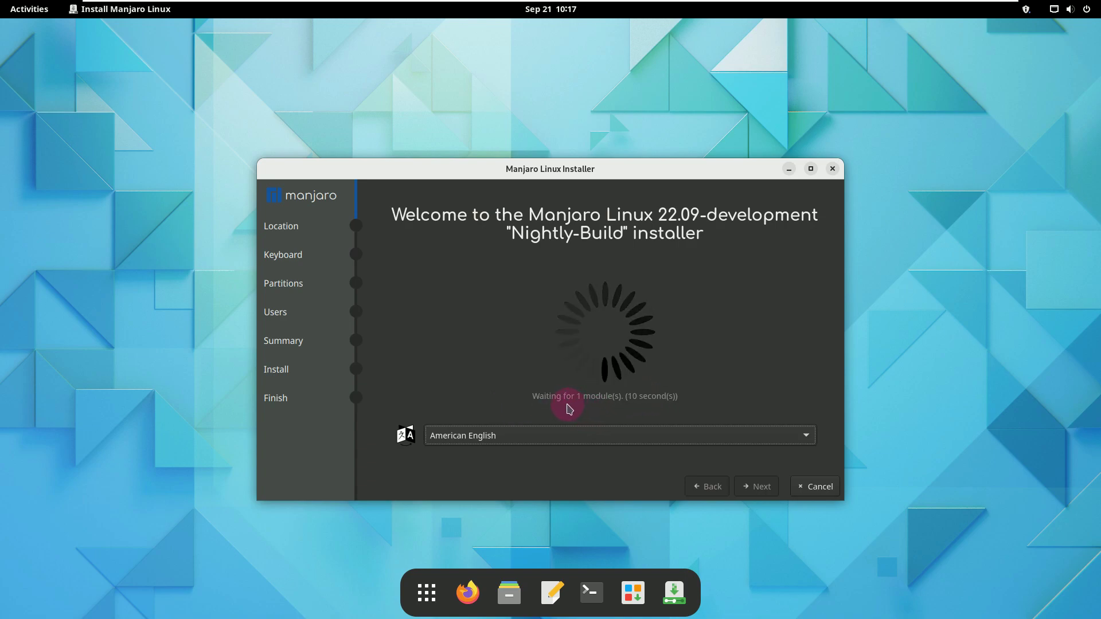
click(535, 445)
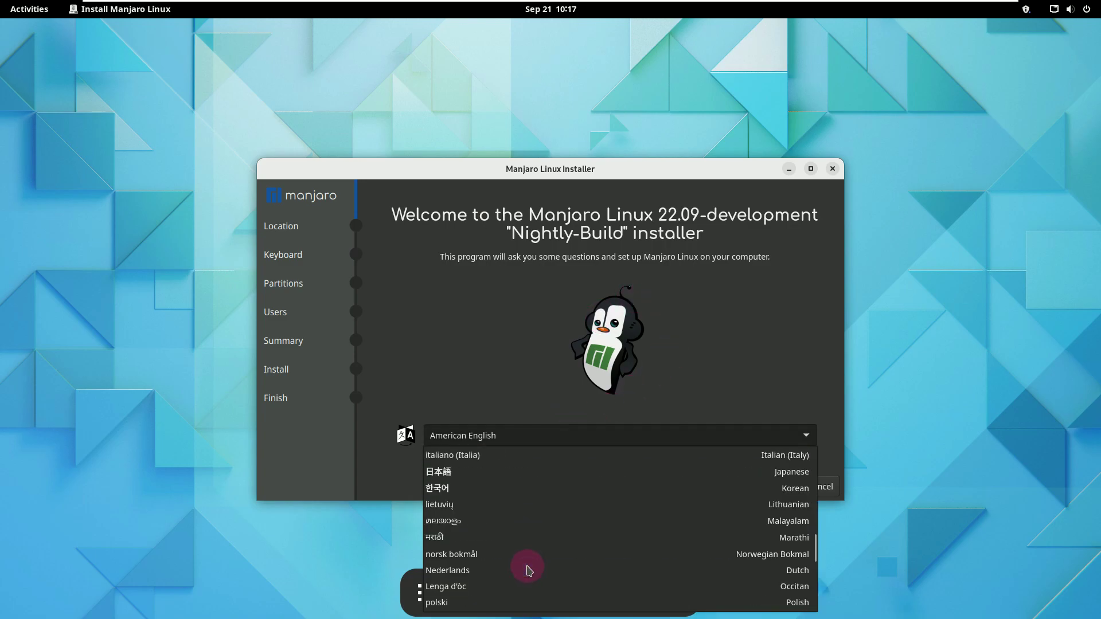
scroll(527, 569, down, 2)
click(403, 323)
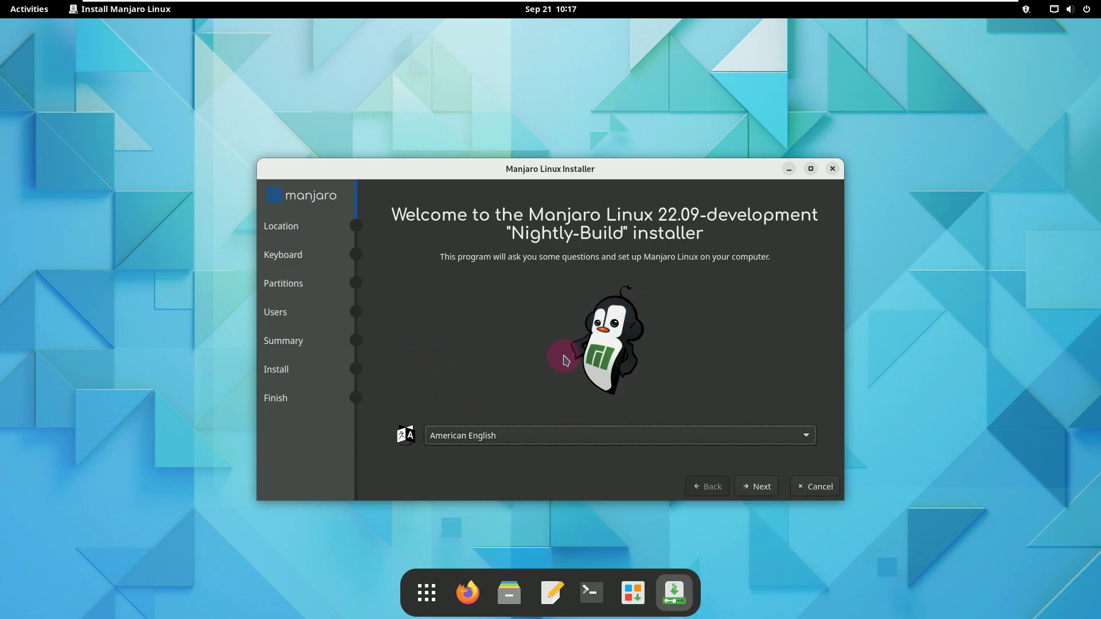
click(752, 487)
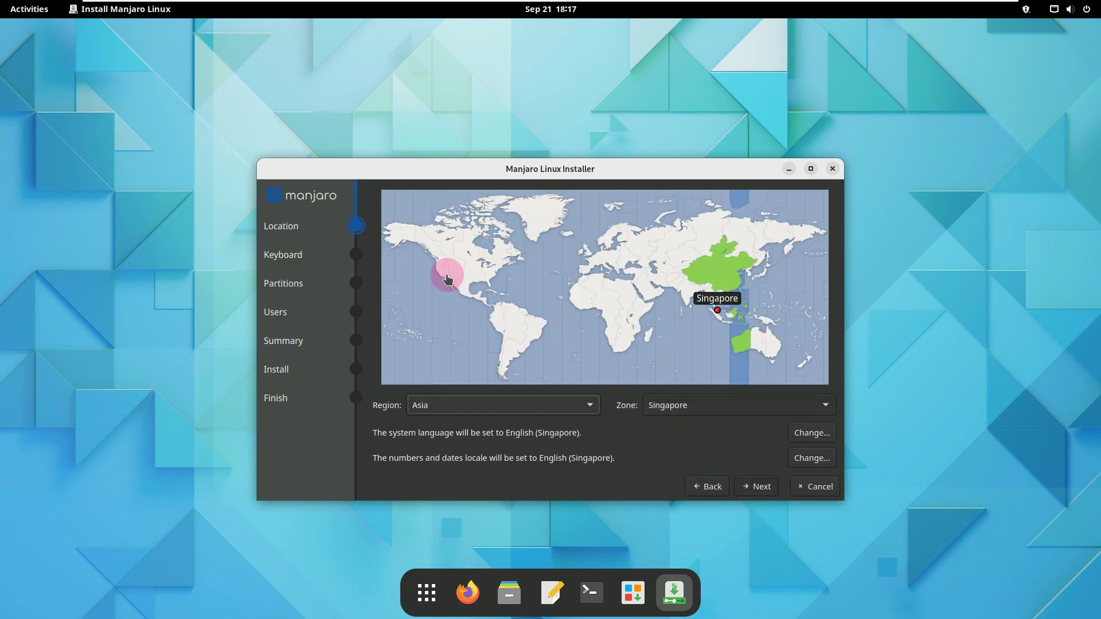
- Set the location to Los Angeles in the America region and continue to the keyboard page
click(512, 305)
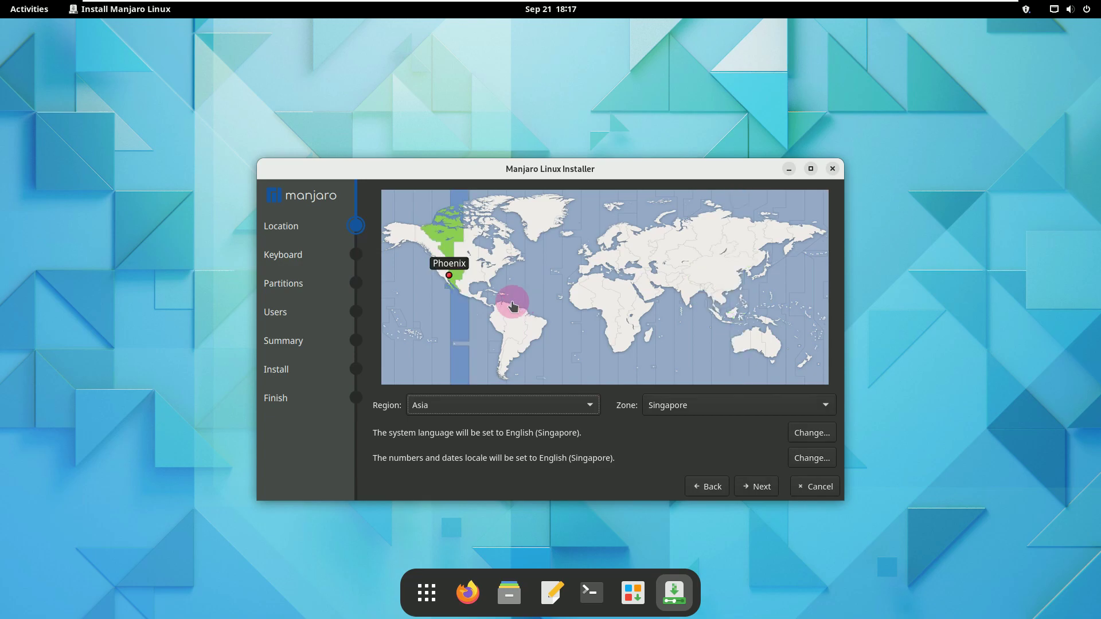
click(439, 276)
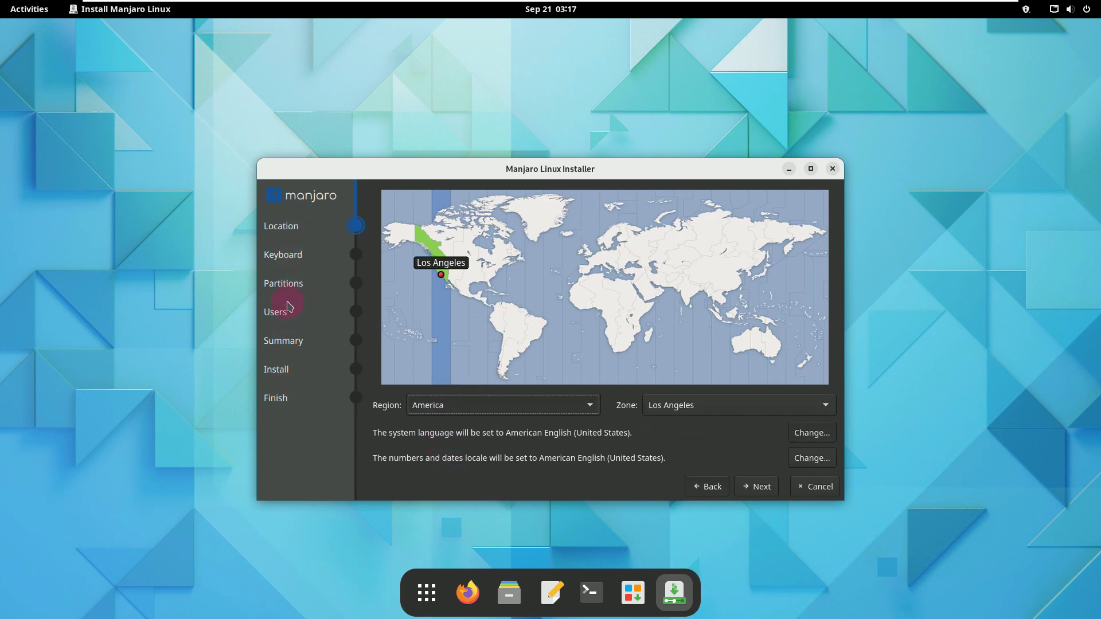
click(764, 491)
- Keep the Generic 105-key PC model with the default English (US) layout and continue to partitioning
click(509, 326)
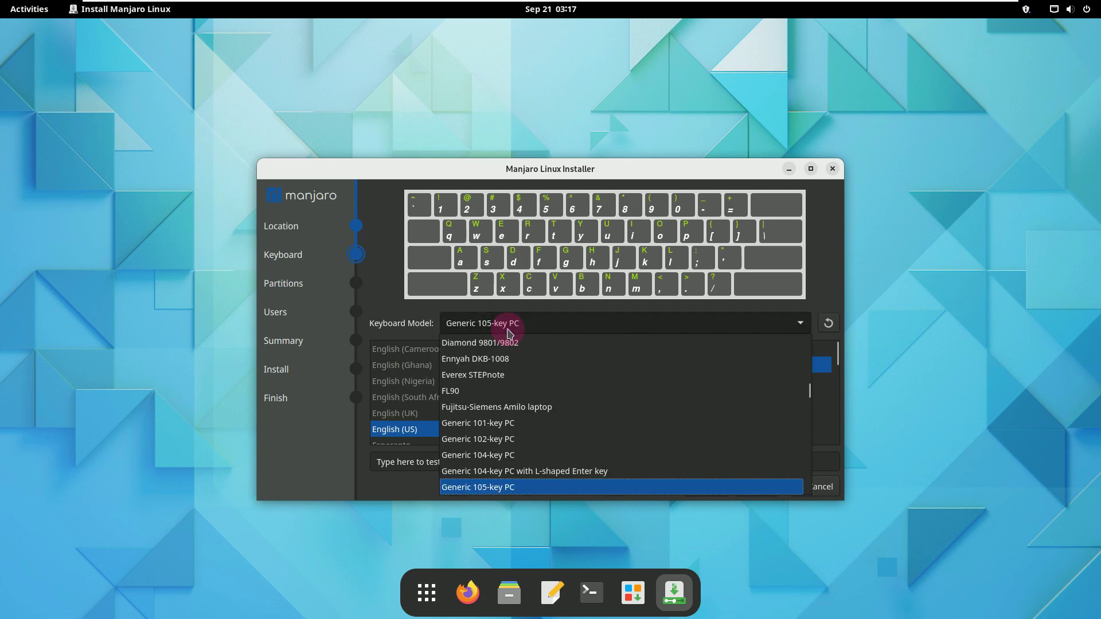
scroll(527, 424, down, 3)
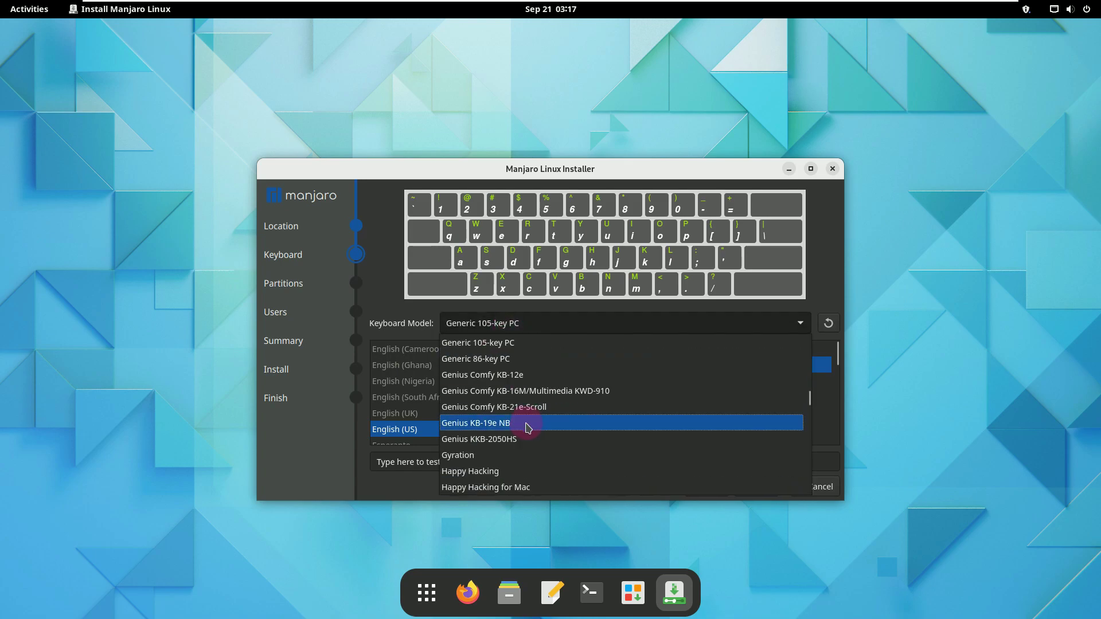
click(396, 277)
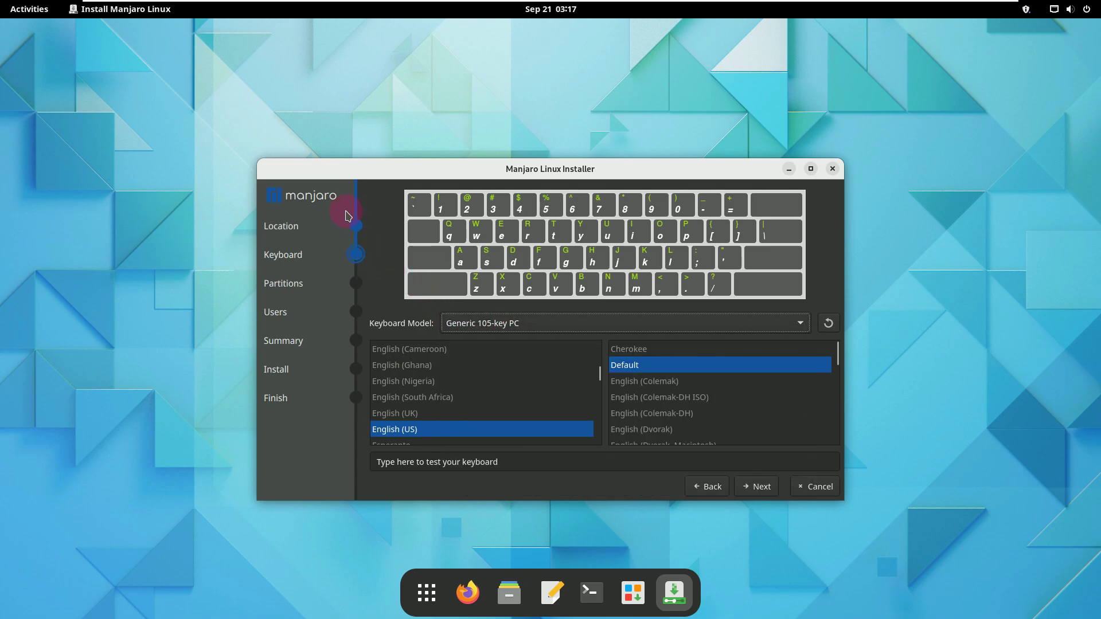
click(757, 490)
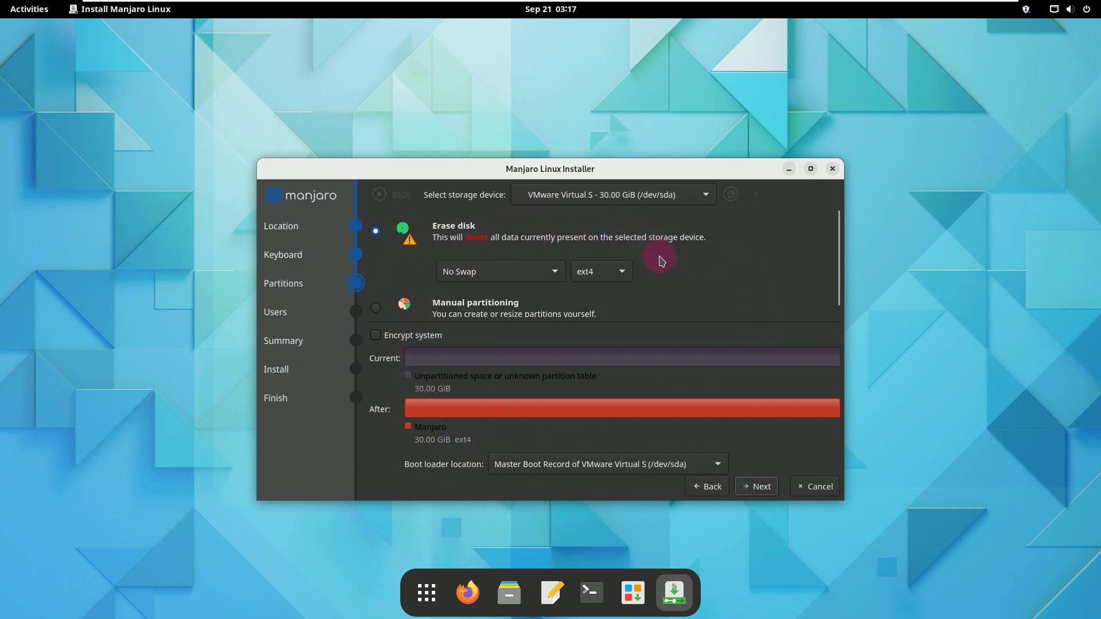
- Look through the swap, file system and system encryption options available for erasing the disk
click(553, 272)
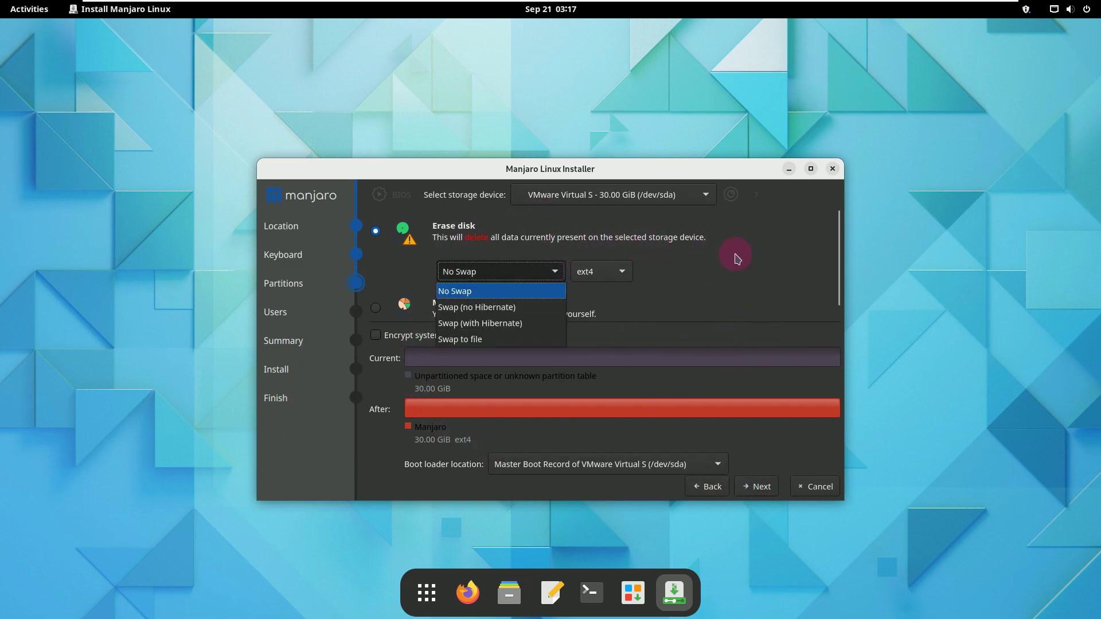
click(737, 258)
click(619, 271)
click(723, 248)
click(419, 359)
click(411, 340)
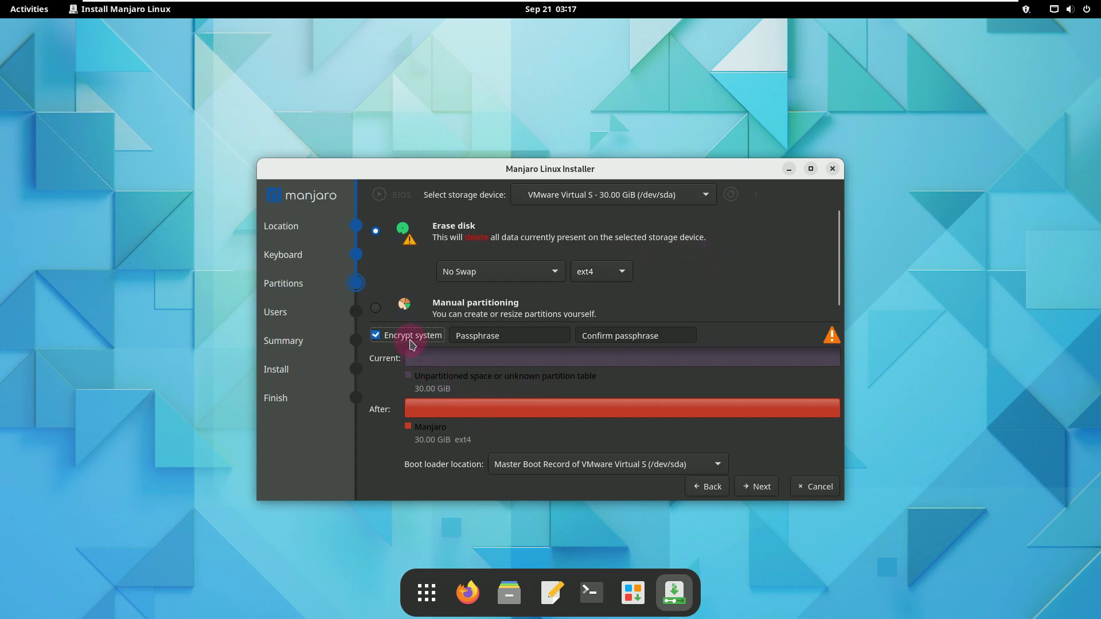
click(411, 342)
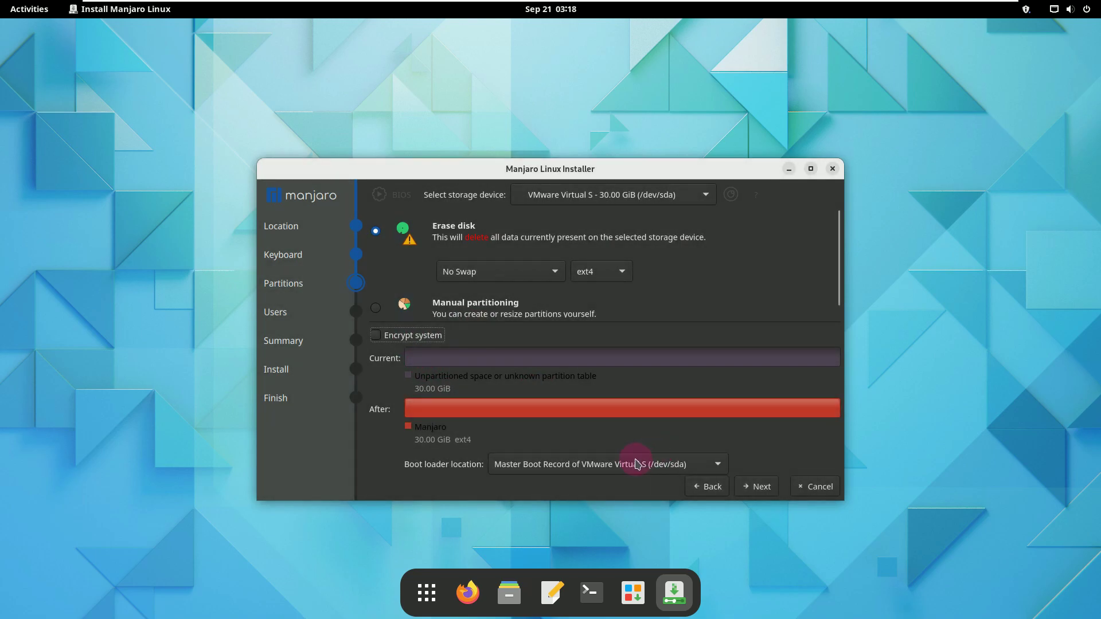
- Keep the boot loader location at the Master Boot Record of /dev/sda and continue to the users page
click(630, 468)
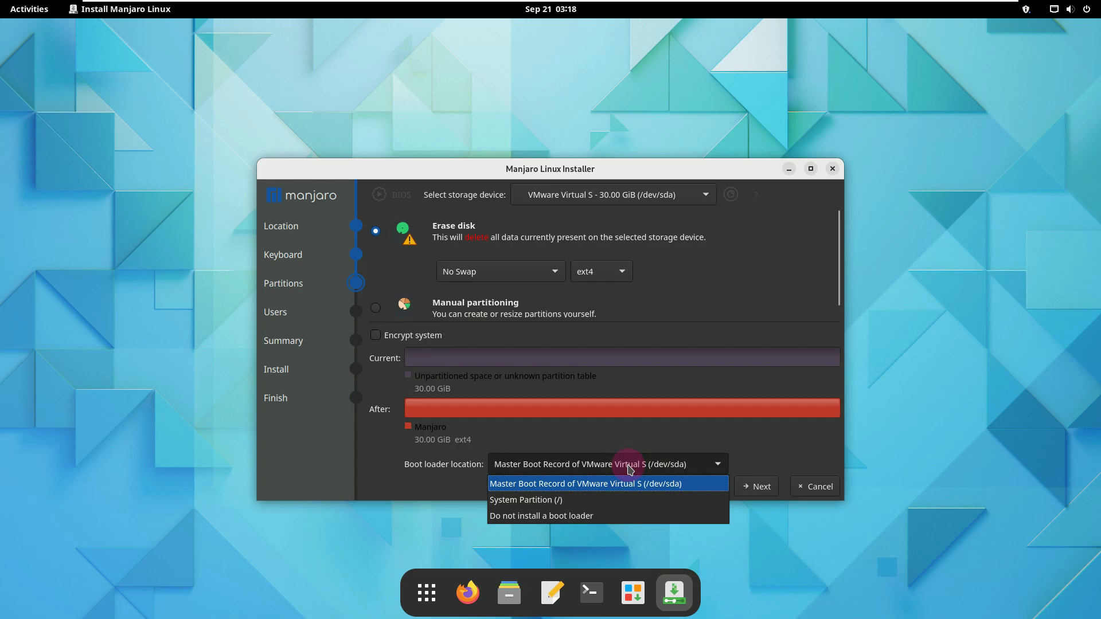
click(631, 468)
click(755, 486)
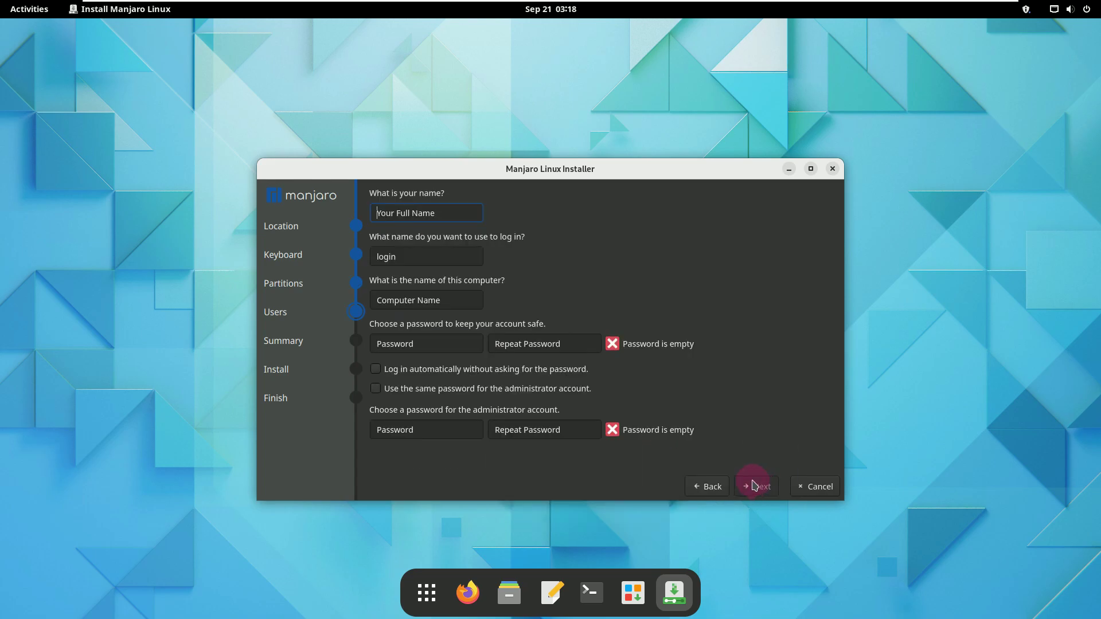
- Enable automatic login and use of the same password for the administrator account
click(408, 374)
click(408, 390)
- Fill in the user's name and shorten the computer name to runboxing
click(417, 216)
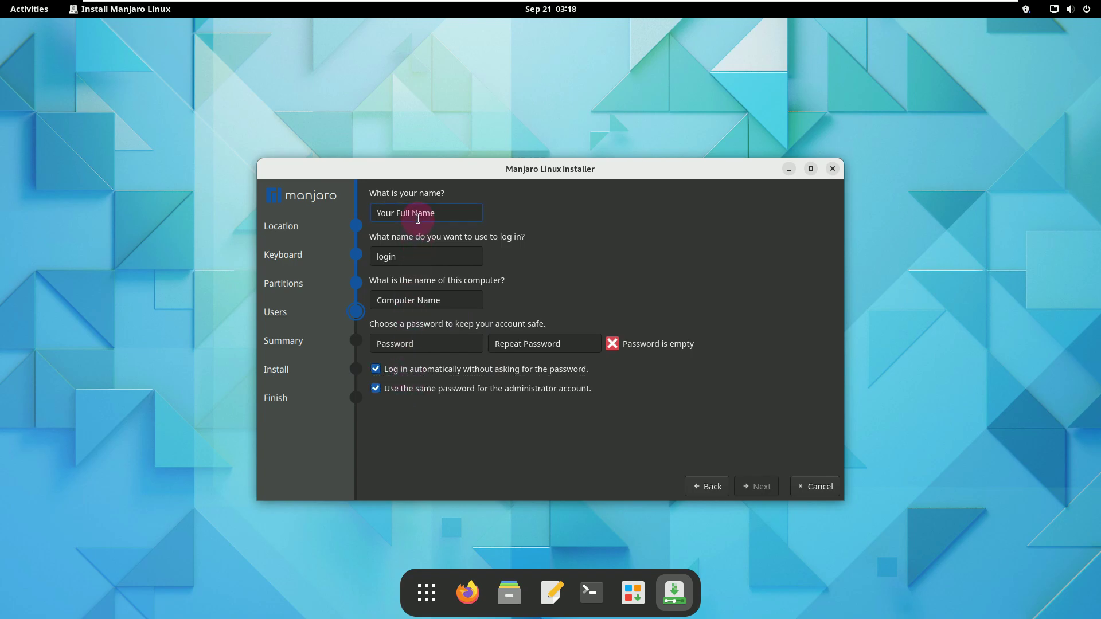
text(runb)
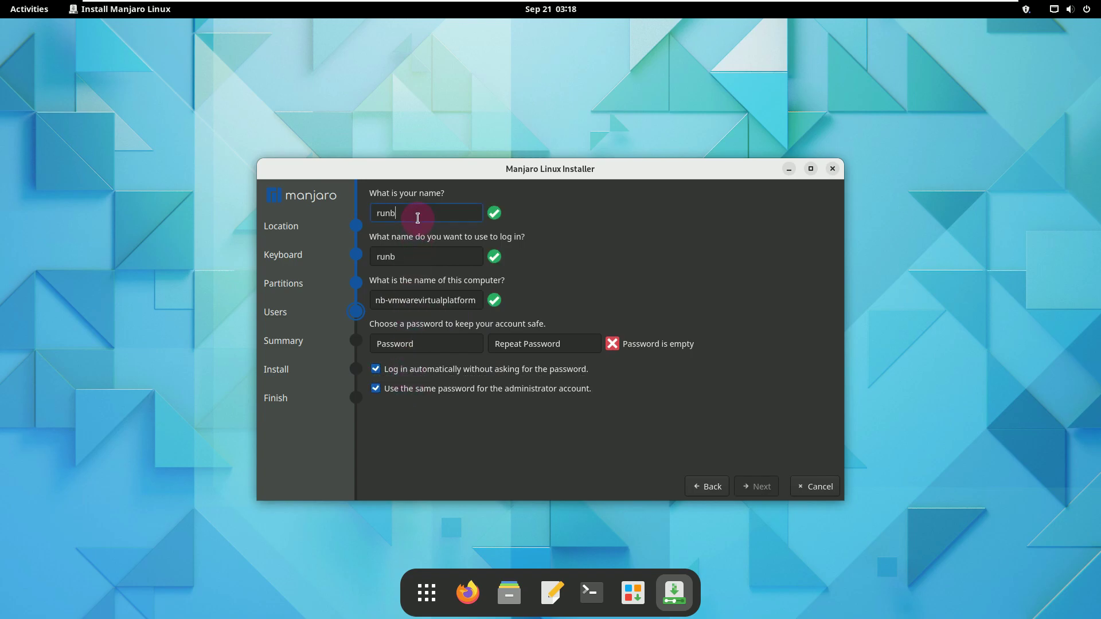
text(oxing)
drag(388, 300, 569, 315)
key(BackSpace)
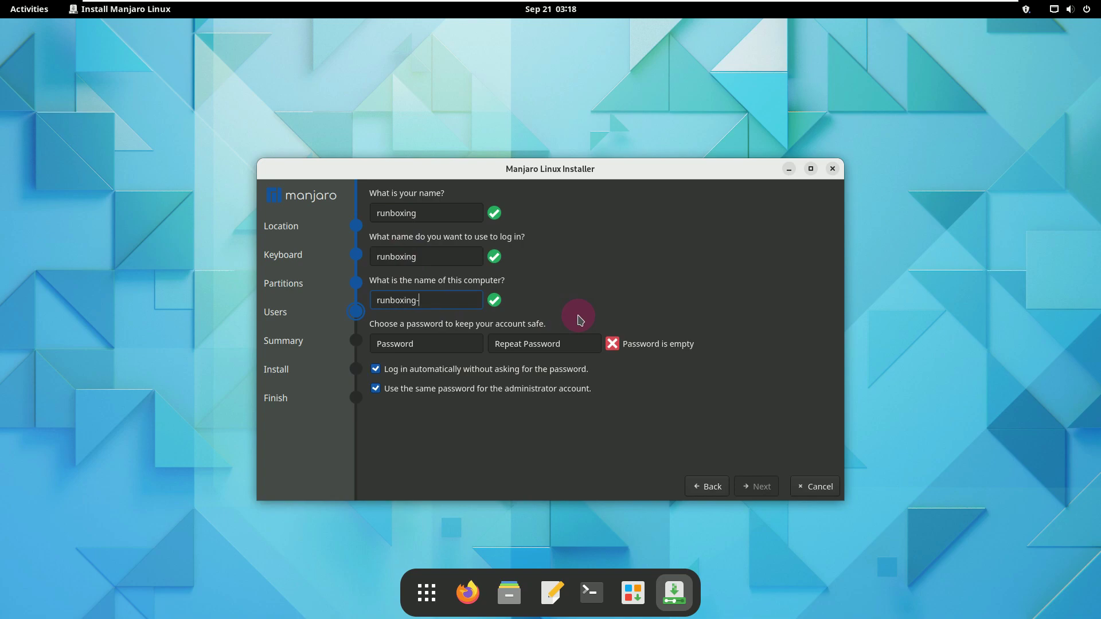
- Enter and repeat the account password, then continue to the installation summary
click(453, 342)
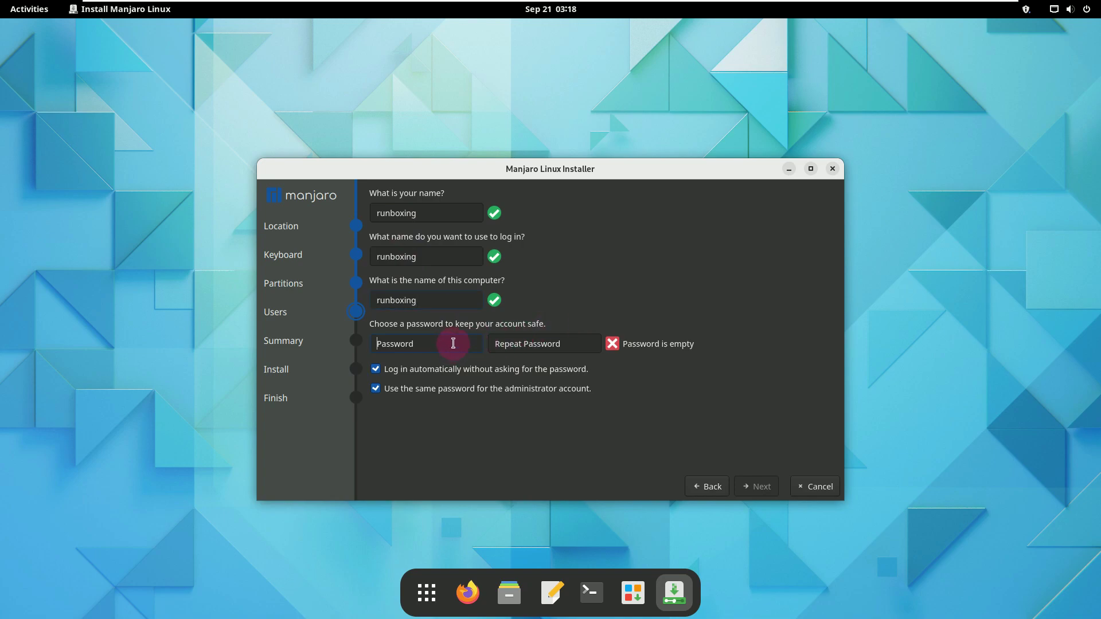
text(r)
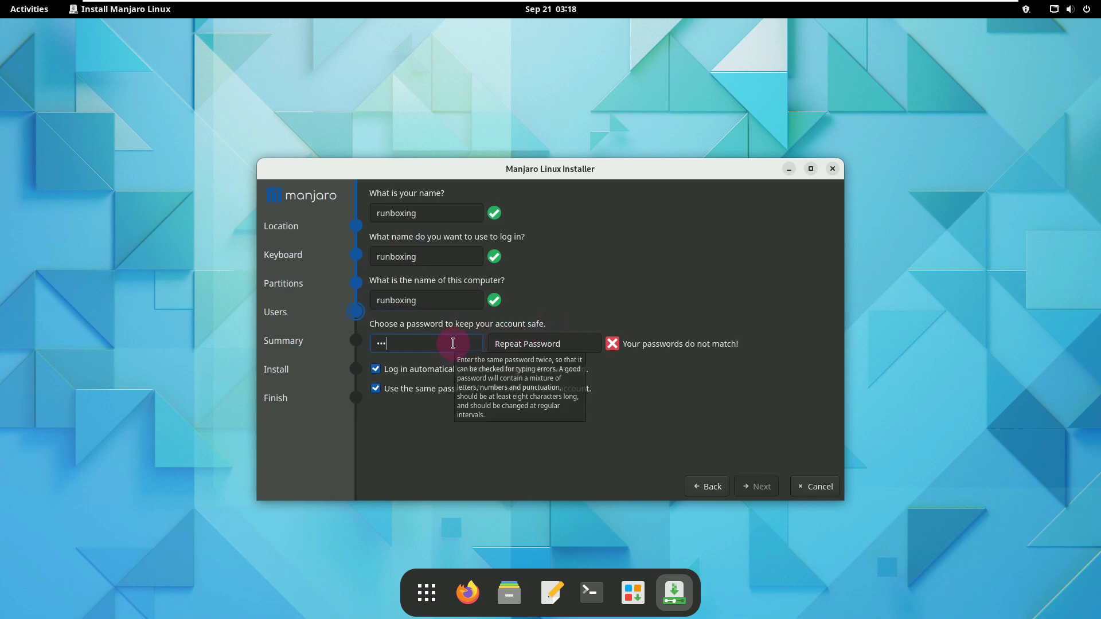
click(514, 350)
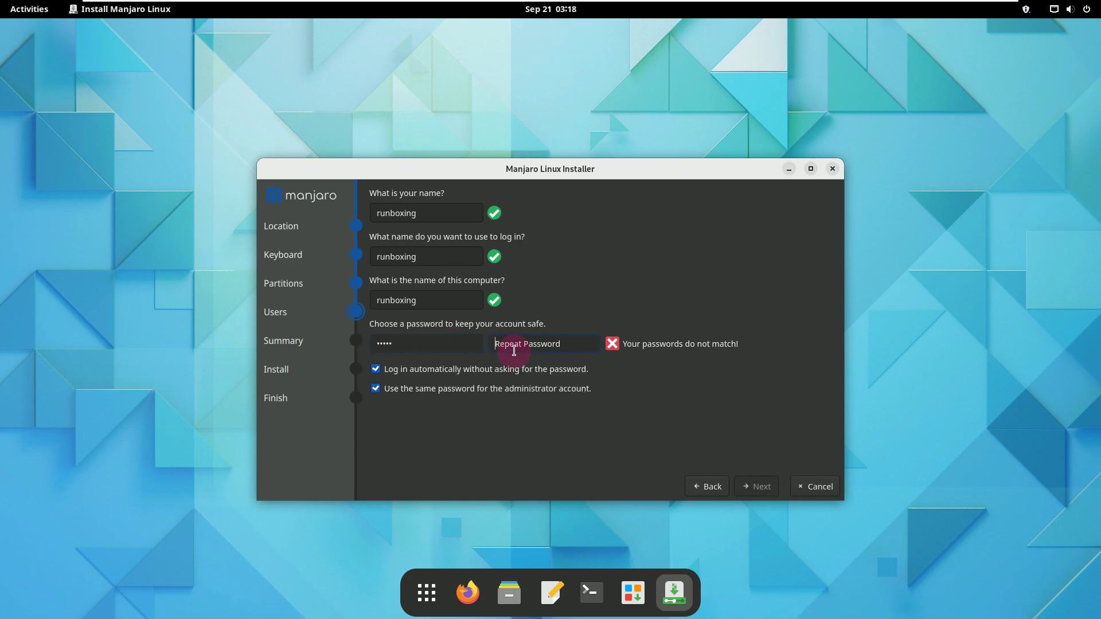
text(•••••)
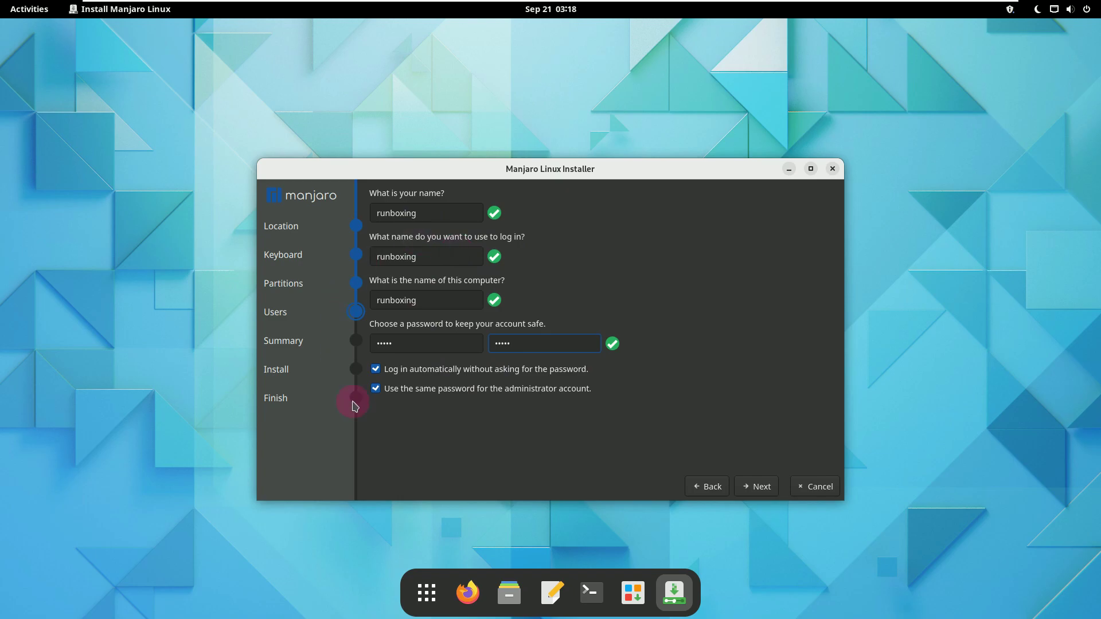
click(772, 492)
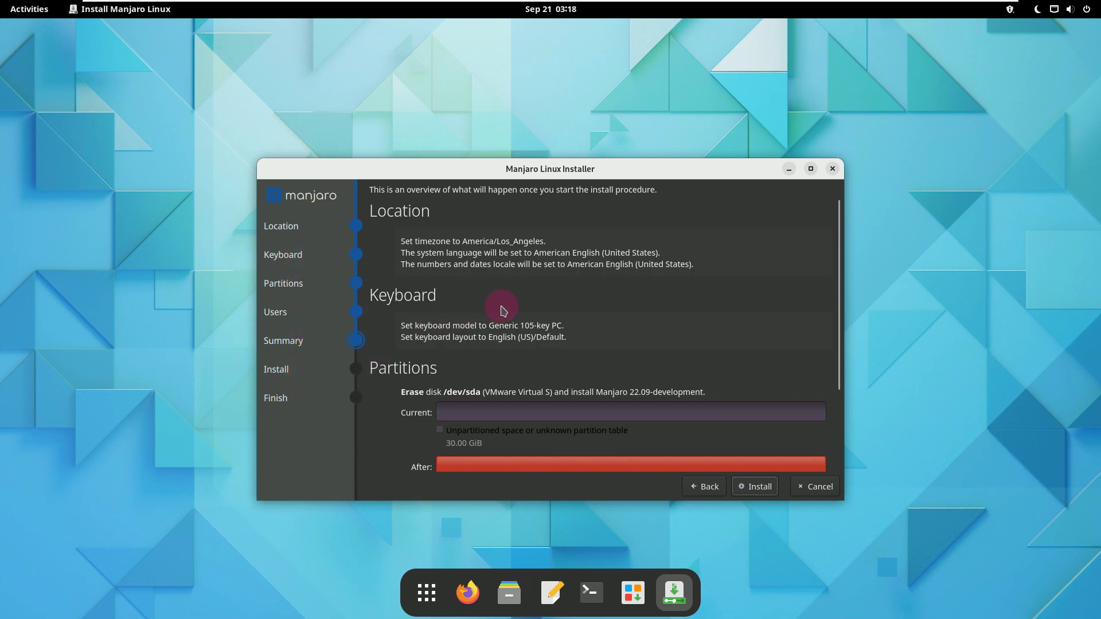
- Review the installation summary and quit the Manjaro installer without starting the installation
scroll(602, 308, down, 3)
scroll(602, 308, up, 3)
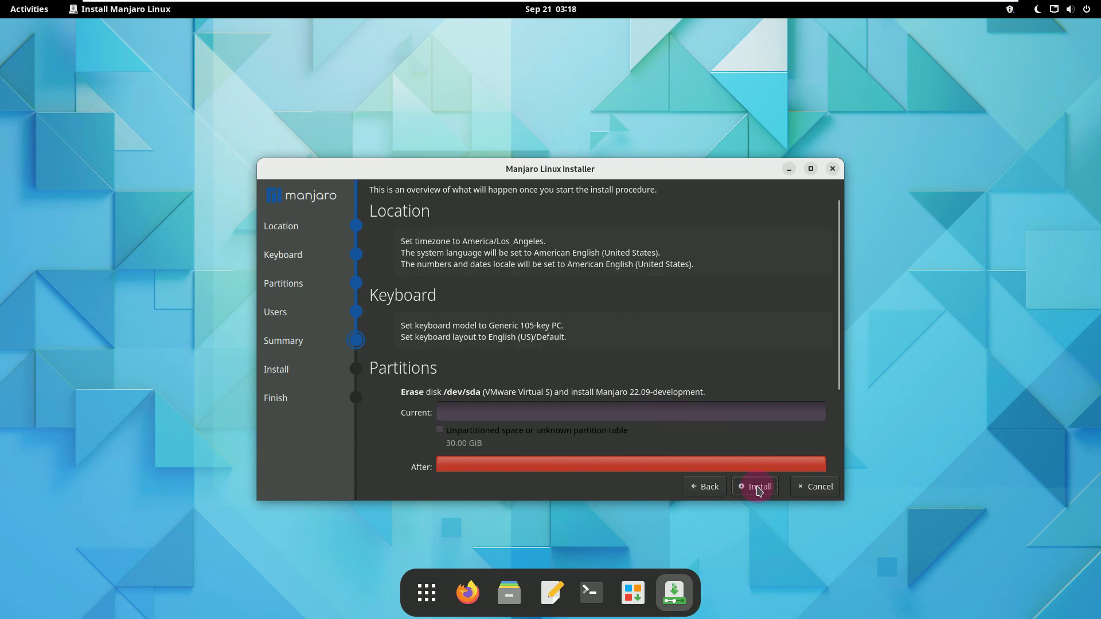
right_click(680, 598)
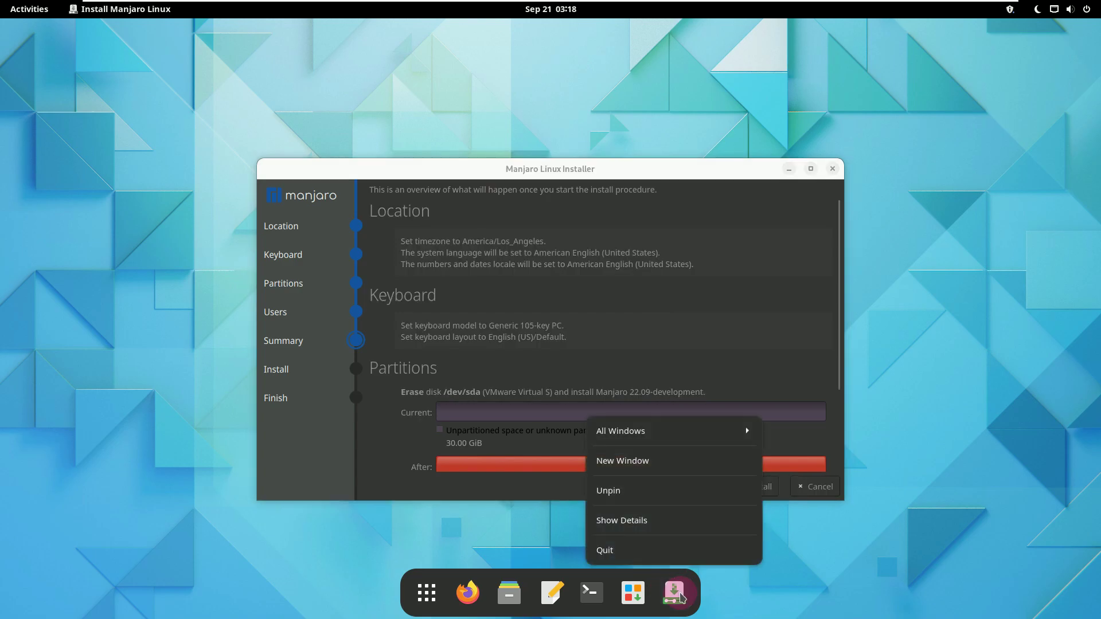
click(646, 548)
click(631, 356)
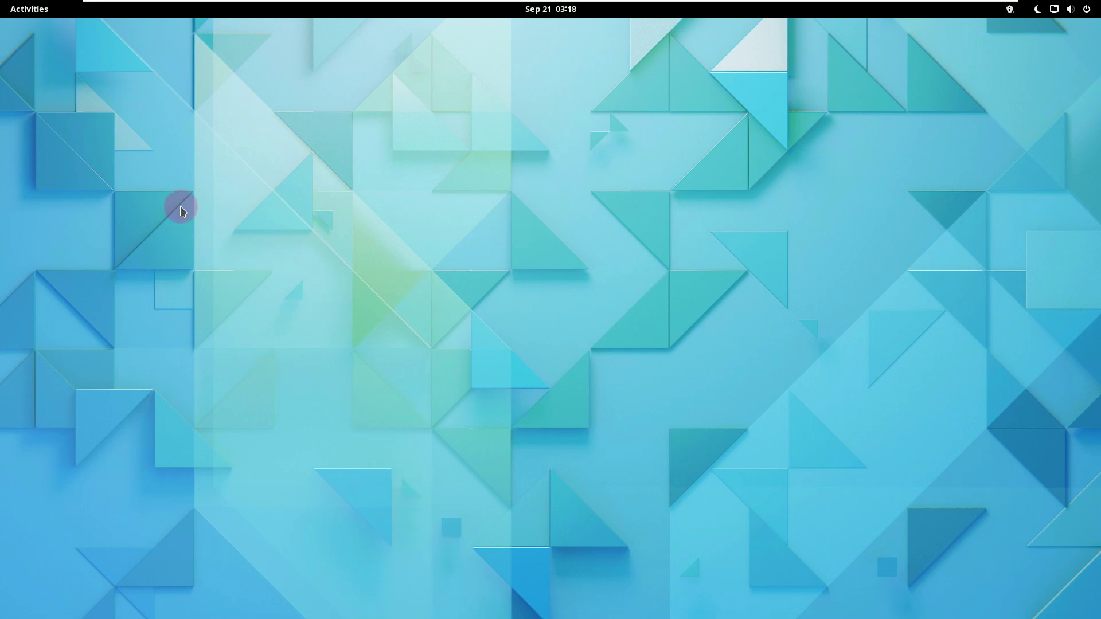
- Open the Terminal application and maximize its window
click(13, 10)
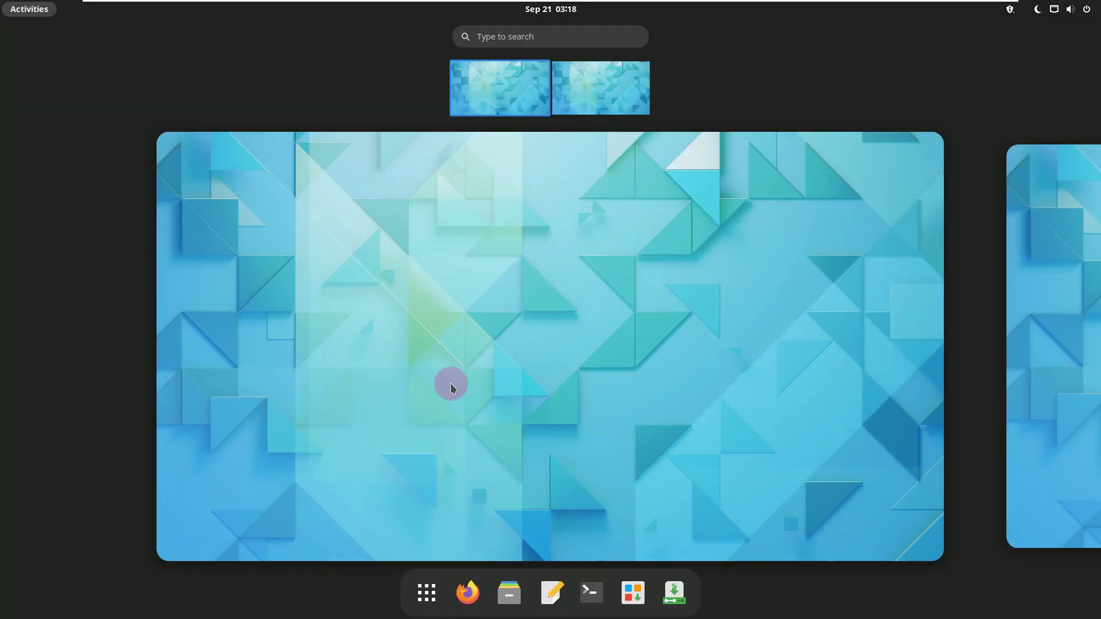
click(591, 590)
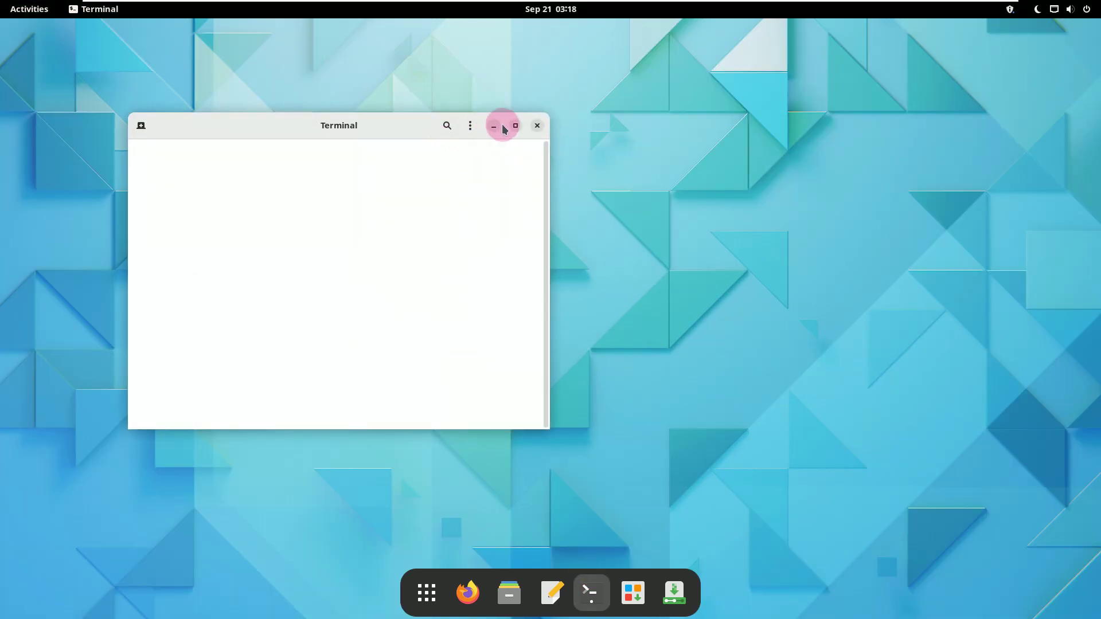
click(513, 123)
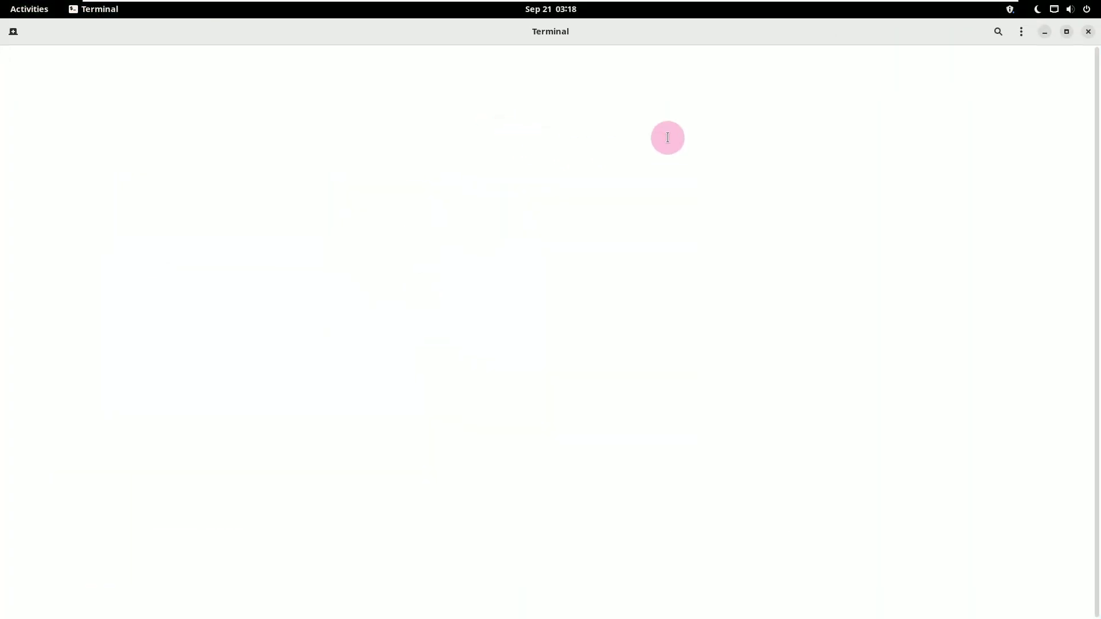
- View the version information of GNOME Terminal and close the About dialog
click(1021, 32)
click(1004, 207)
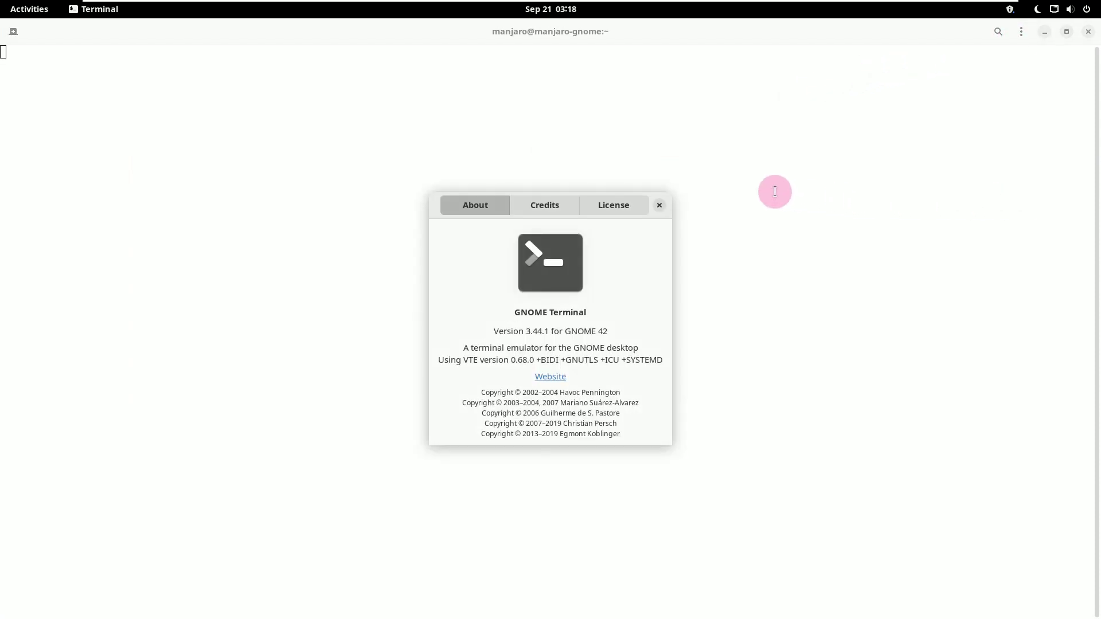
click(659, 204)
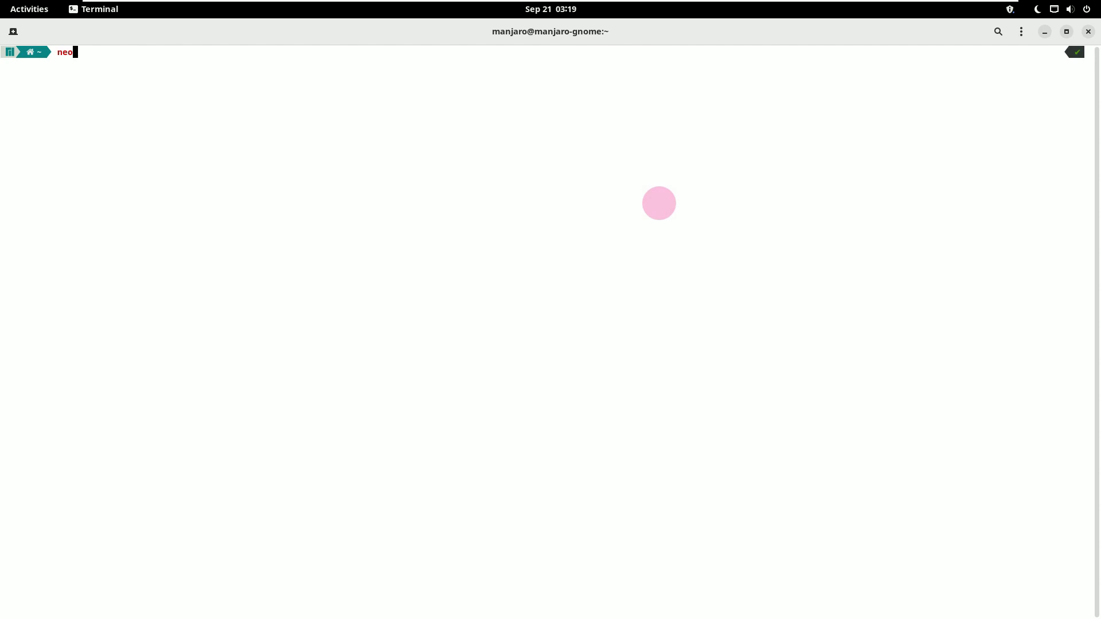
- Query the graphics and system details with the commands neofetch, inxi -G and inxi -b
key(Return)
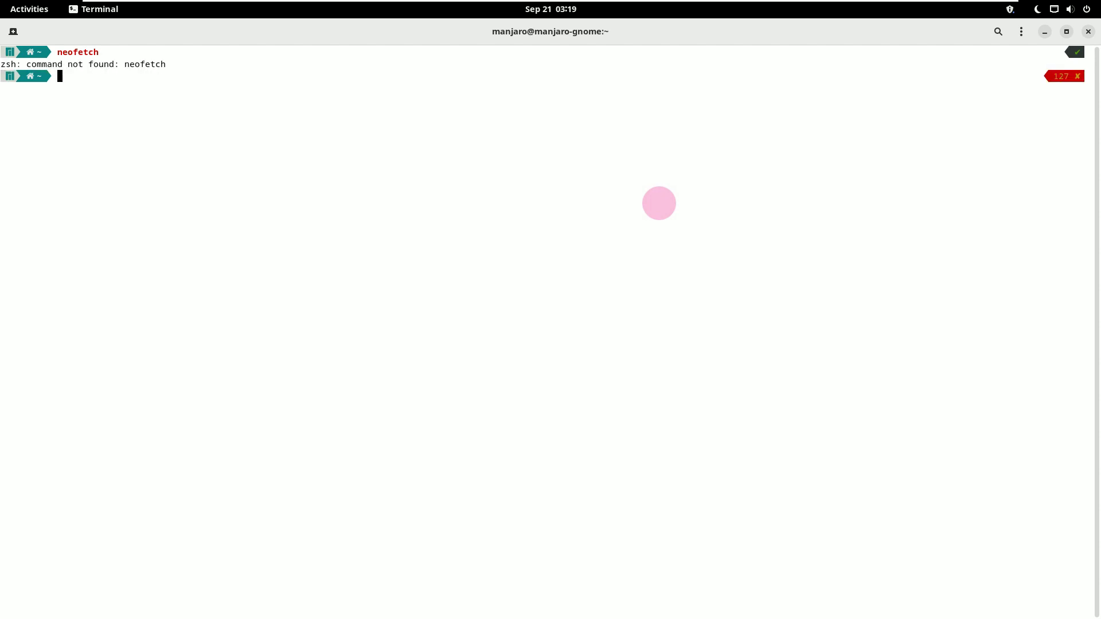
text(inxi -G)
key(Return)
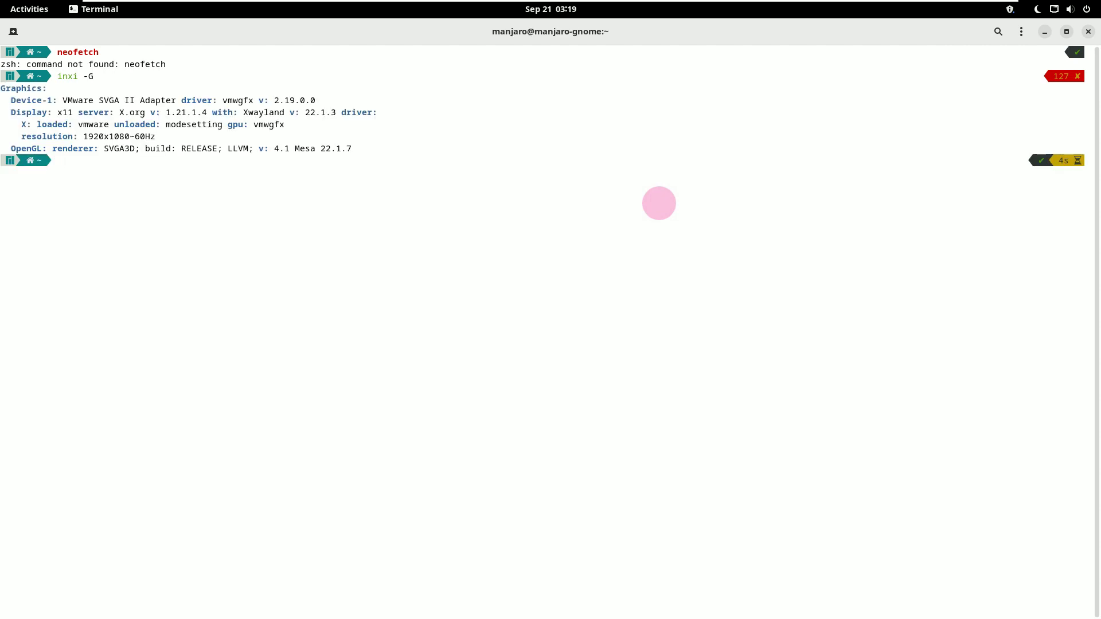
text(inxi -b)
key(Return)
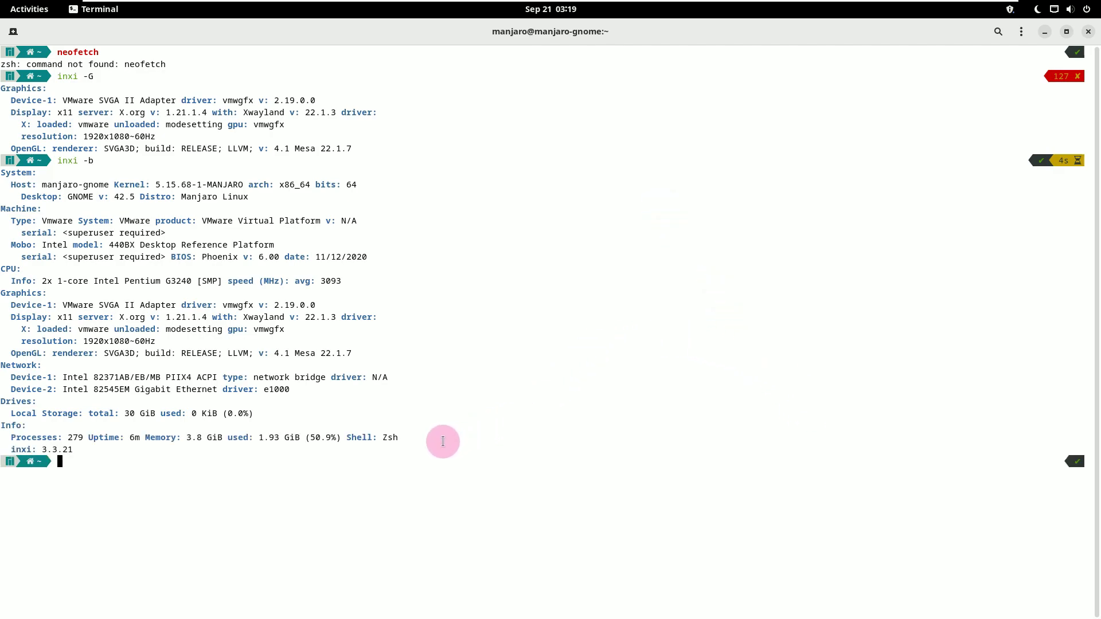
drag(437, 441, 6, 65)
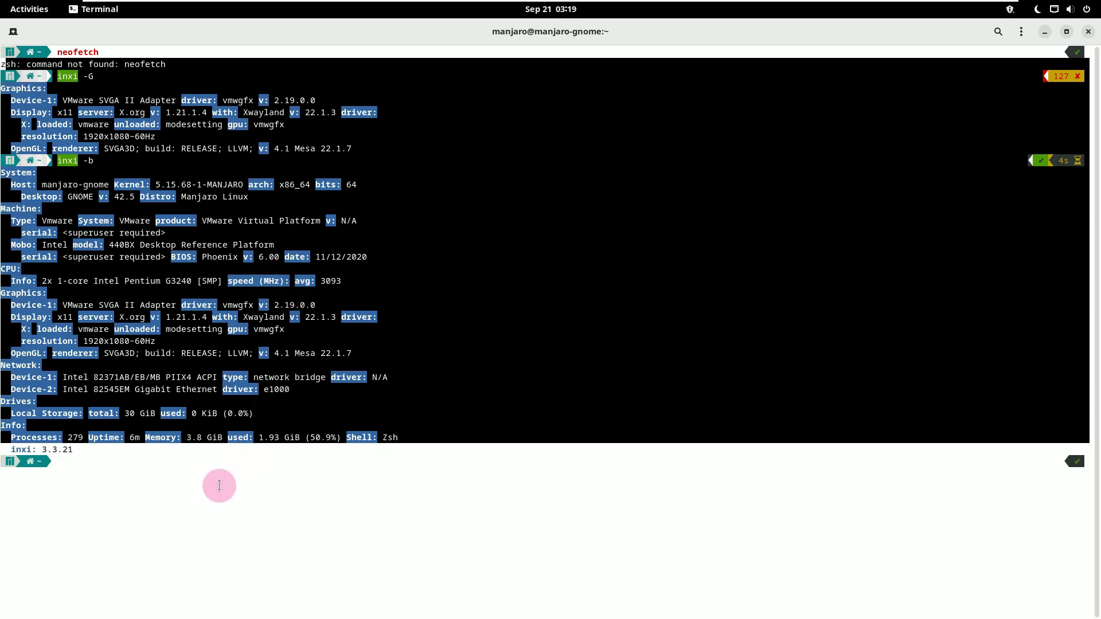
click(211, 469)
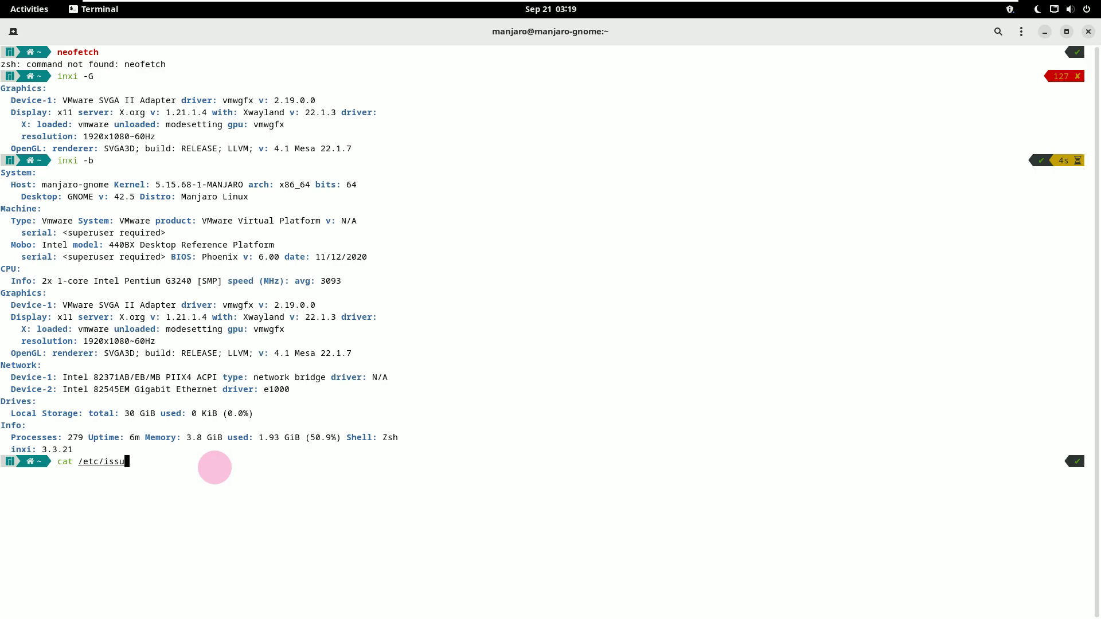
- Display the contents of /etc/issue with cat and examine the terminal output
key(Return)
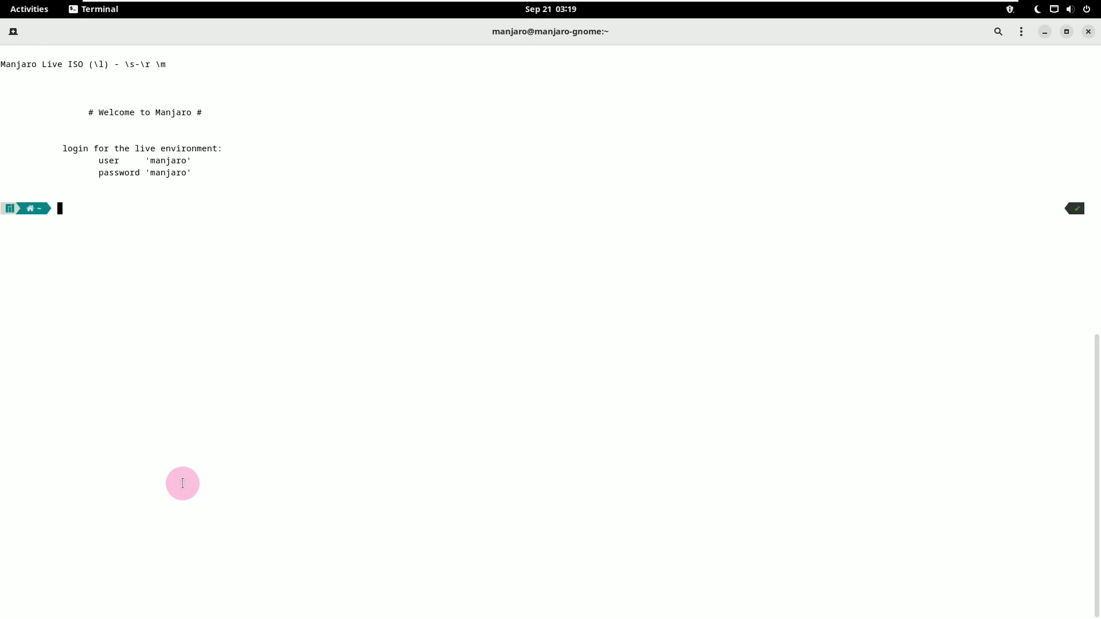
drag(261, 233, 60, 89)
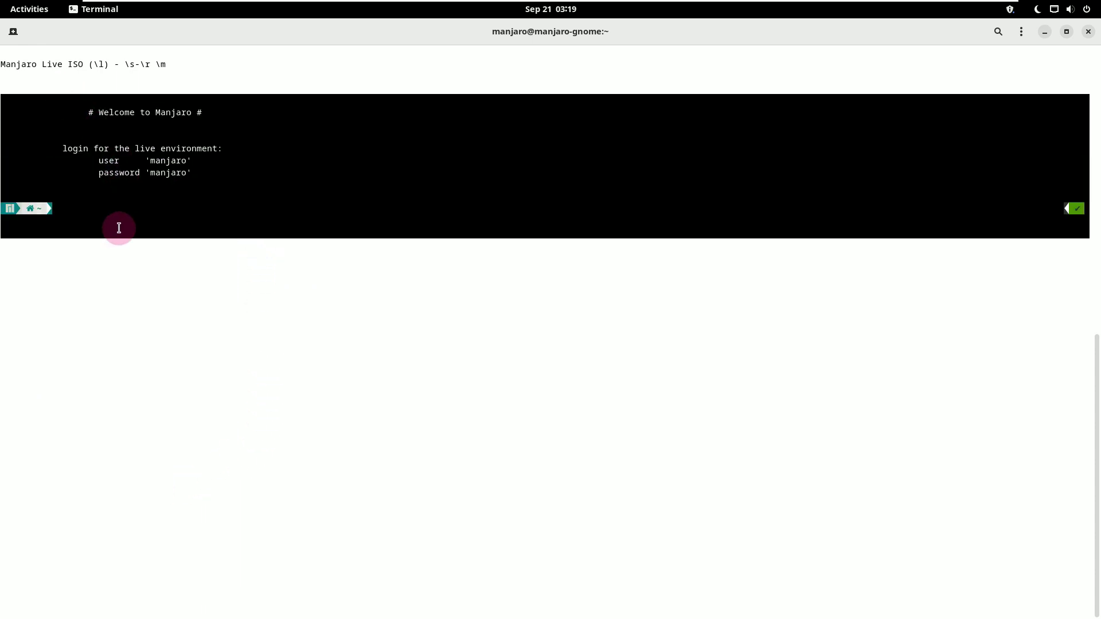
click(118, 226)
scroll(120, 214, up, 10)
scroll(121, 214, up, 1)
scroll(120, 215, down, 8)
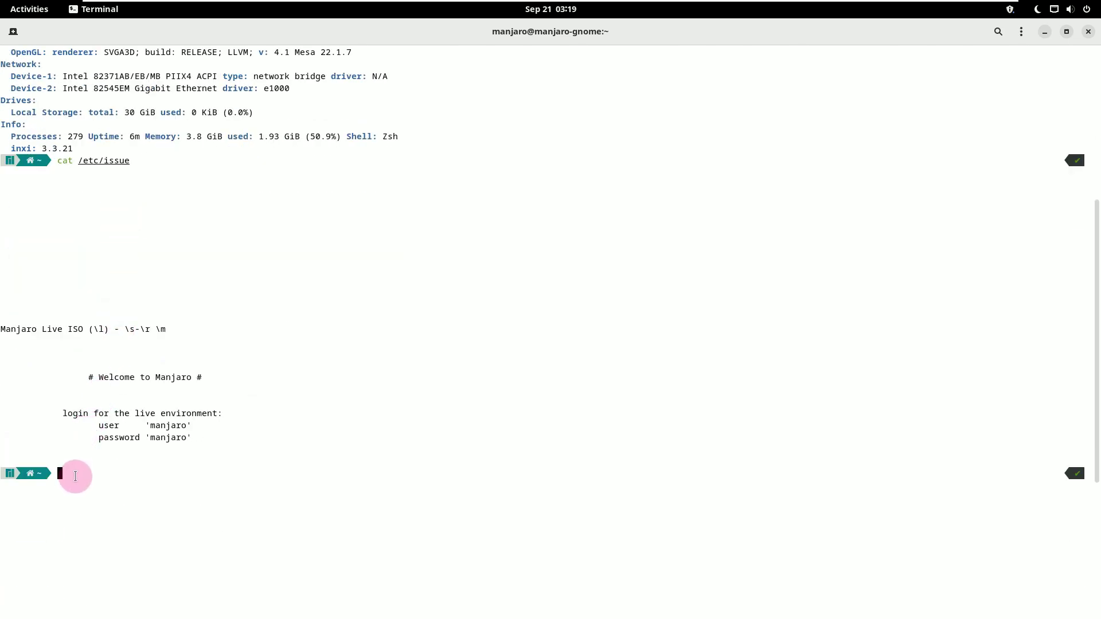
- Query the kernel information with uname -a and uname -r, and close the terminal with exit
text(ht)
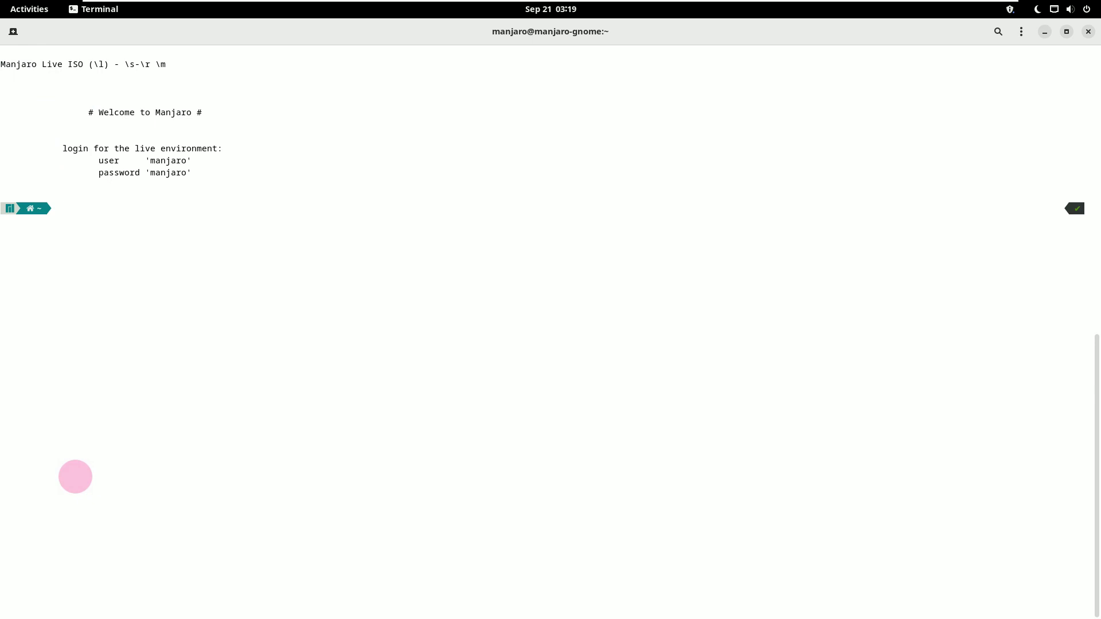
text(ub)
text(ame)
key(Return)
text(uname)
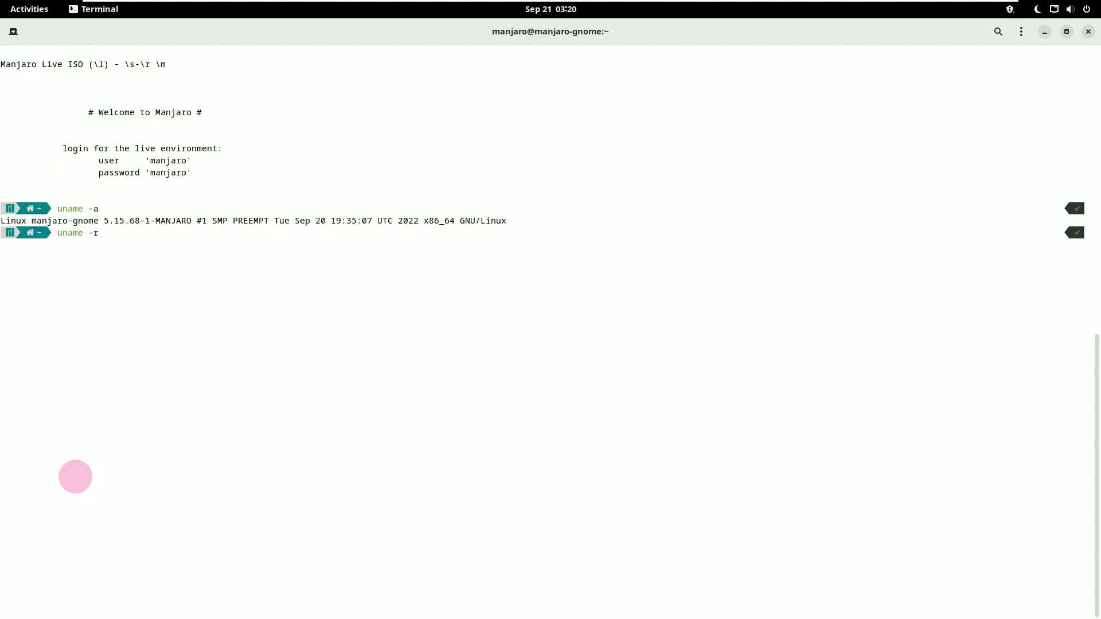
key(Return)
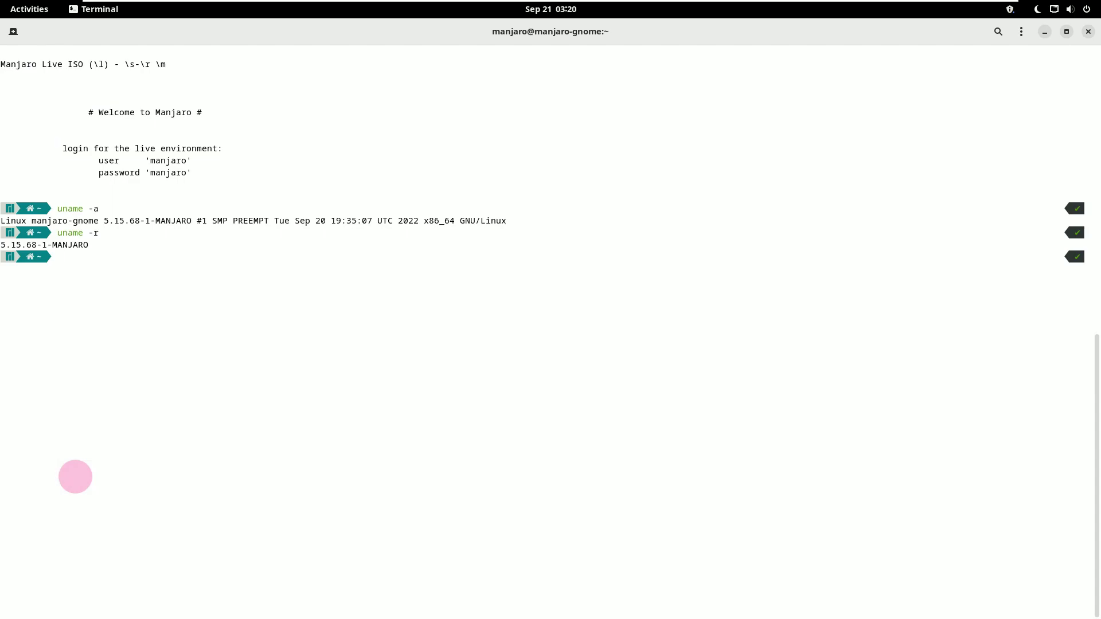
text(exit)
key(Return)
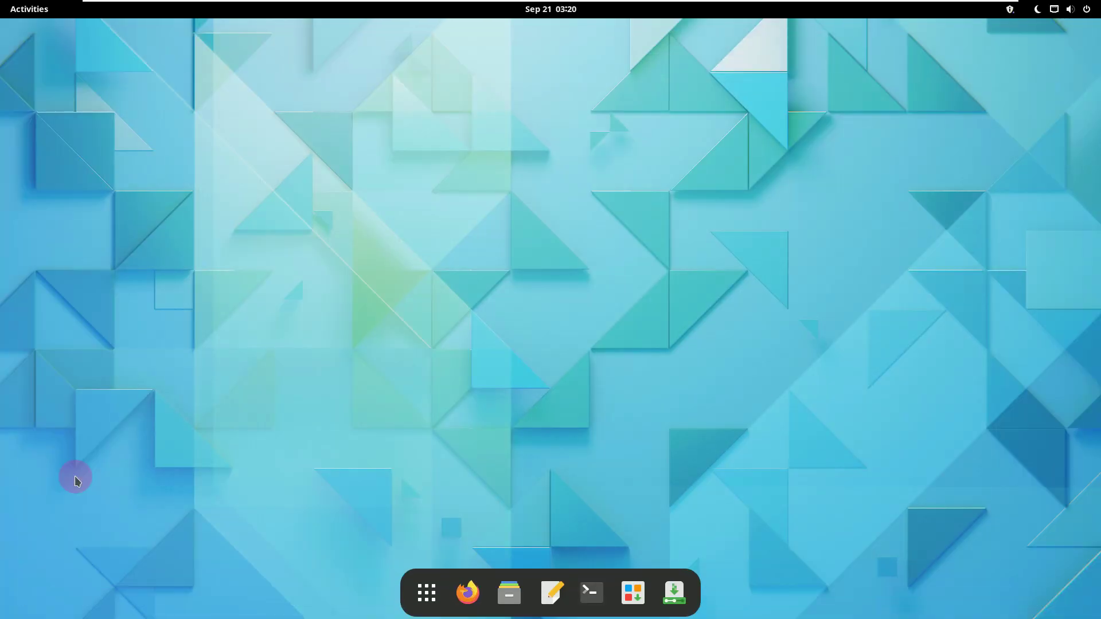
- Look through the pages of the Accessories folder in the application grid and close the folder
click(426, 591)
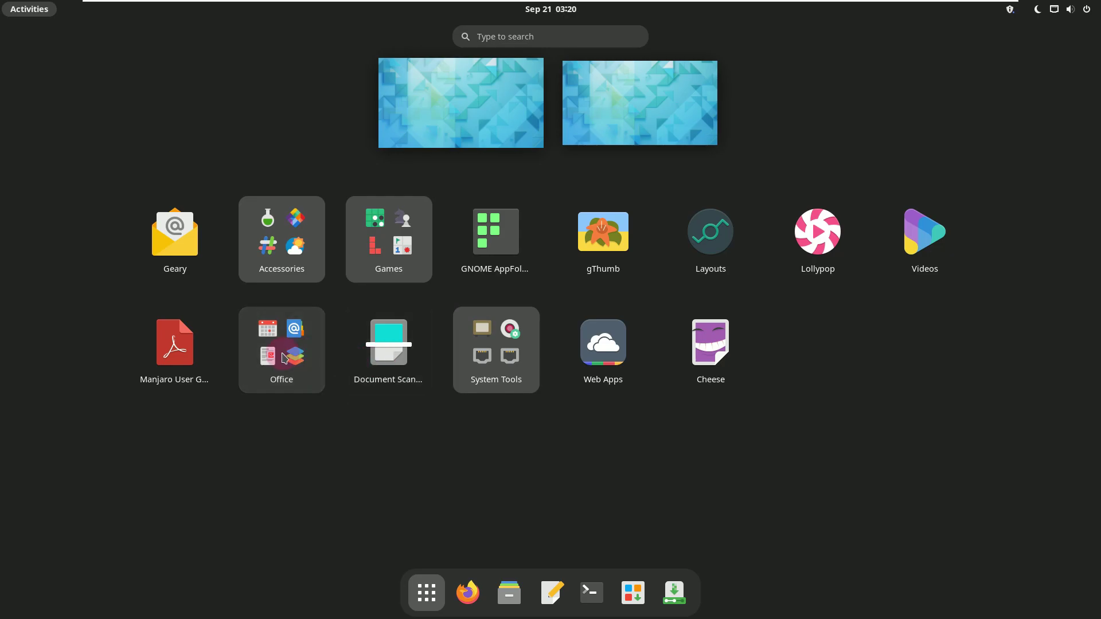
click(288, 261)
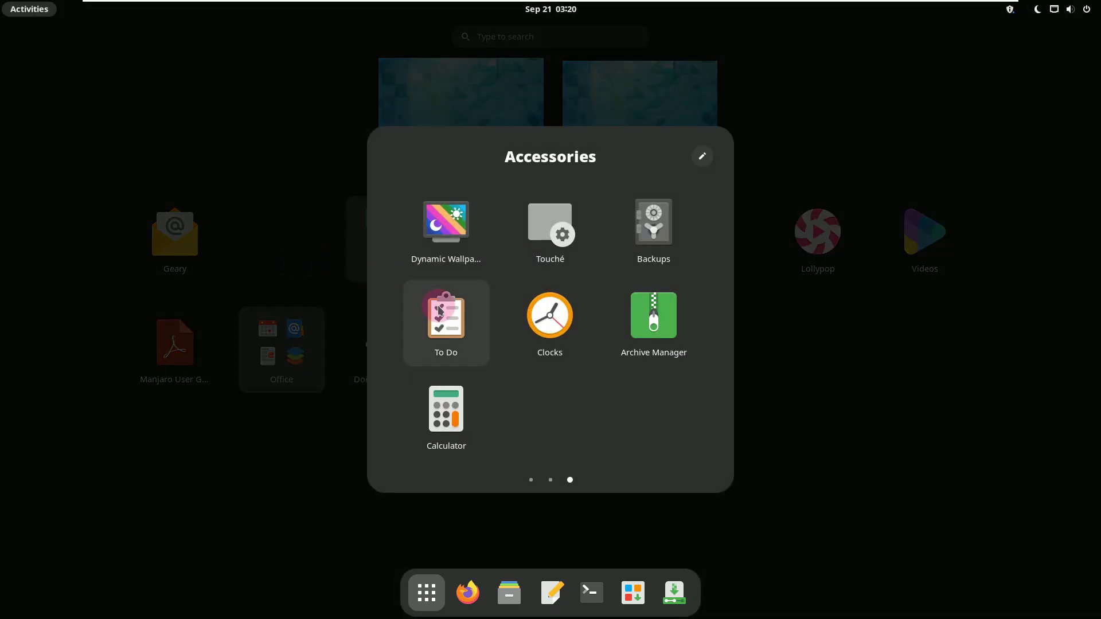
scroll(438, 308, up, 2)
scroll(438, 308, down, 1)
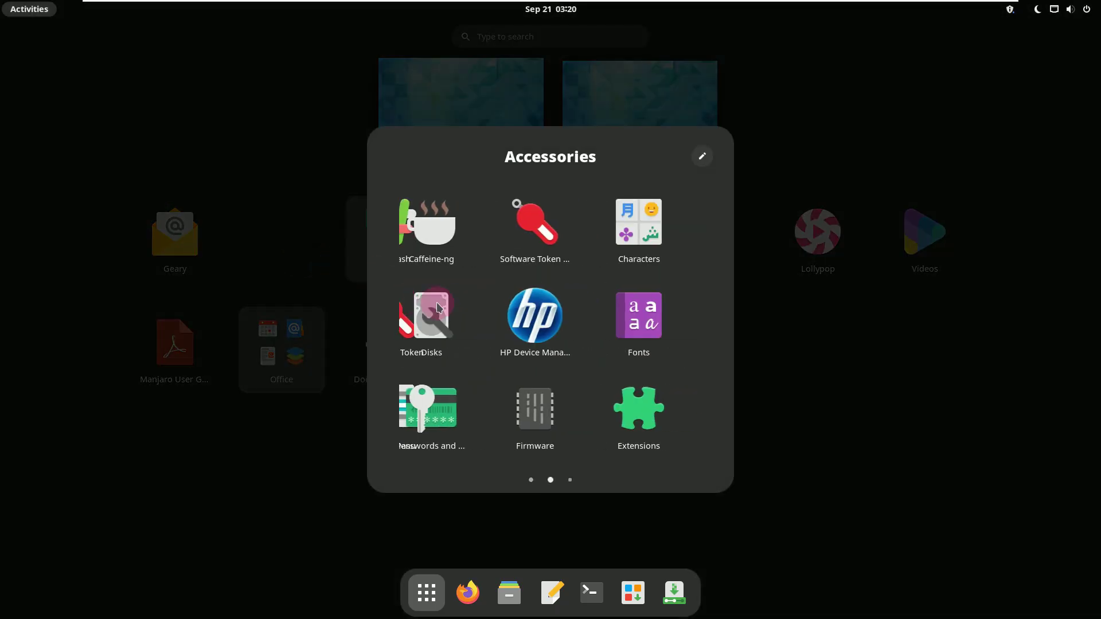
scroll(438, 308, up, 1)
click(202, 510)
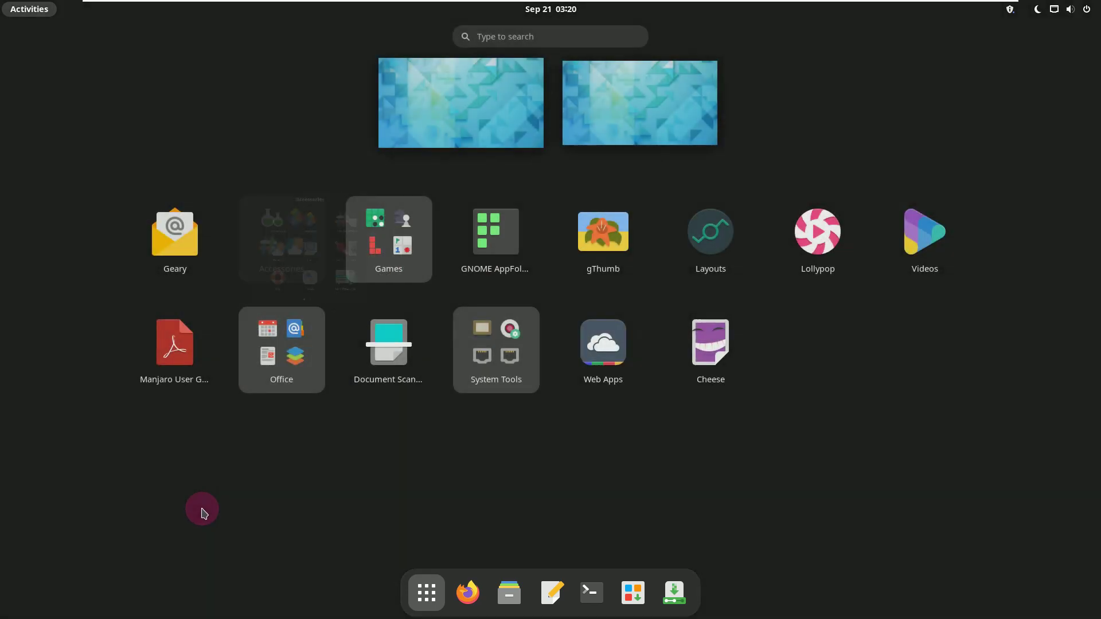
- Look through the System Tools folder, launch Htop from it and maximize the Htop window
click(478, 380)
scroll(474, 377, up, 2)
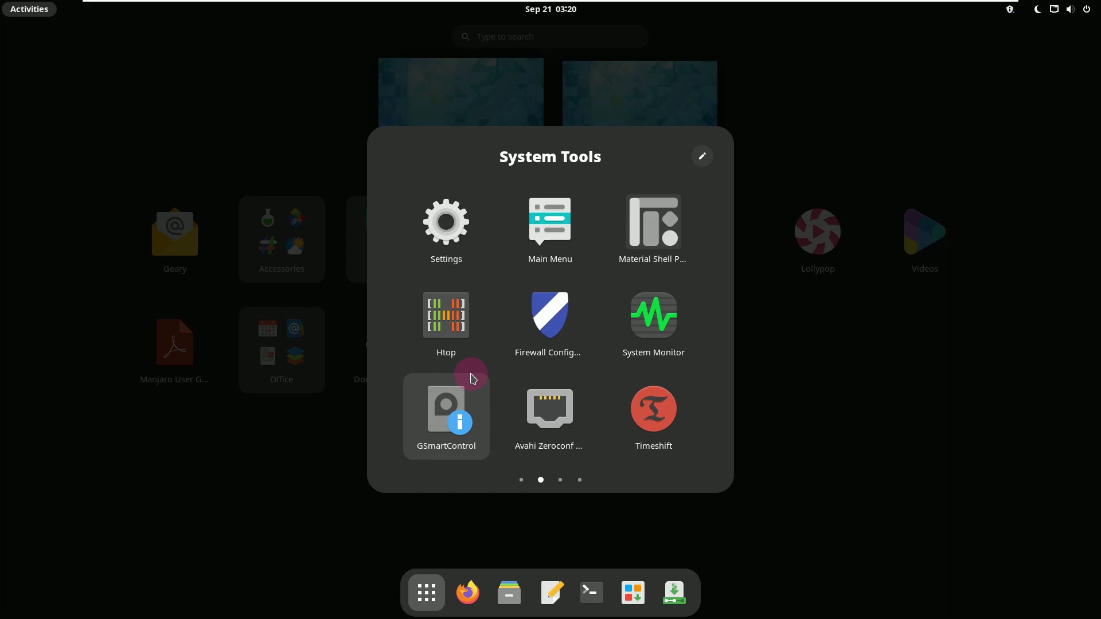
scroll(473, 378, down, 2)
scroll(464, 361, up, 1)
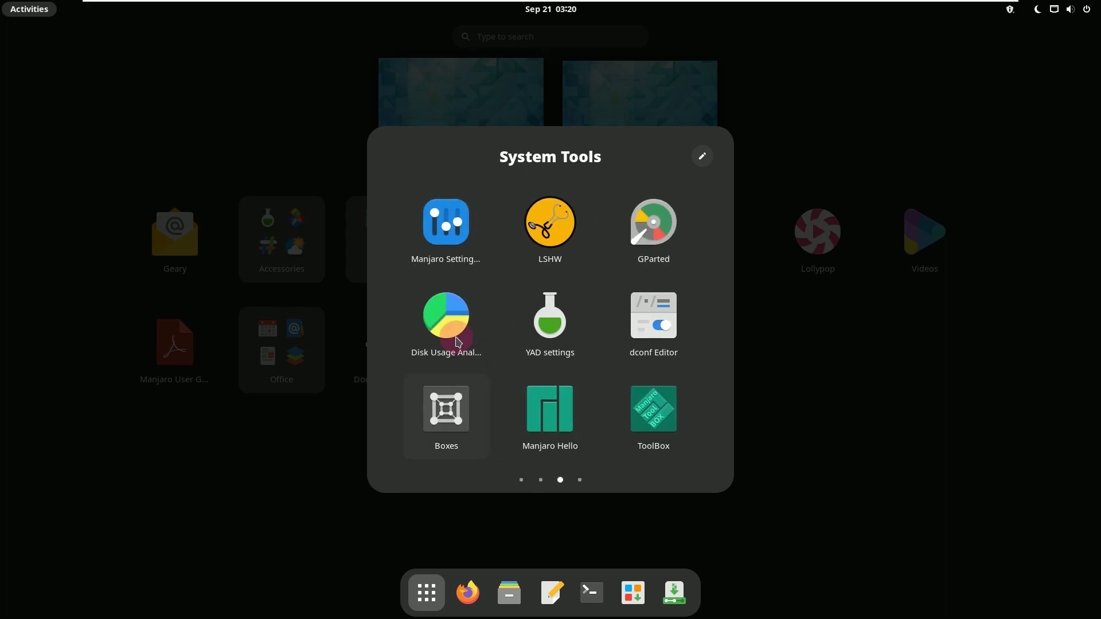
scroll(457, 342, up, 2)
click(455, 337)
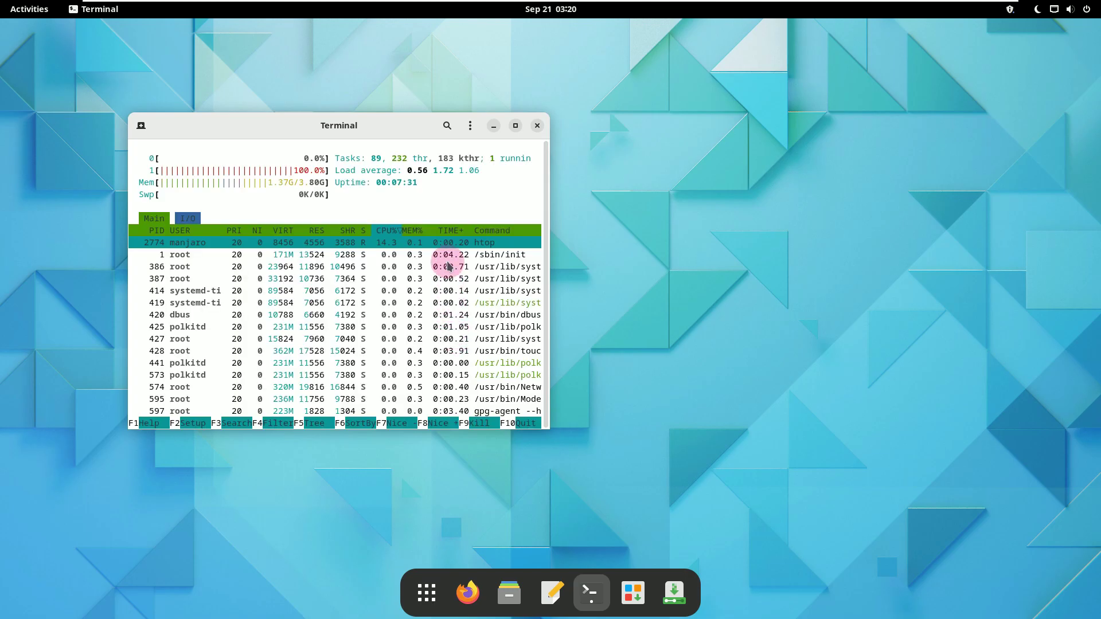
click(514, 125)
- Switch the Htop process list to tree view, examine the processes from start to end, and close the window
click(614, 285)
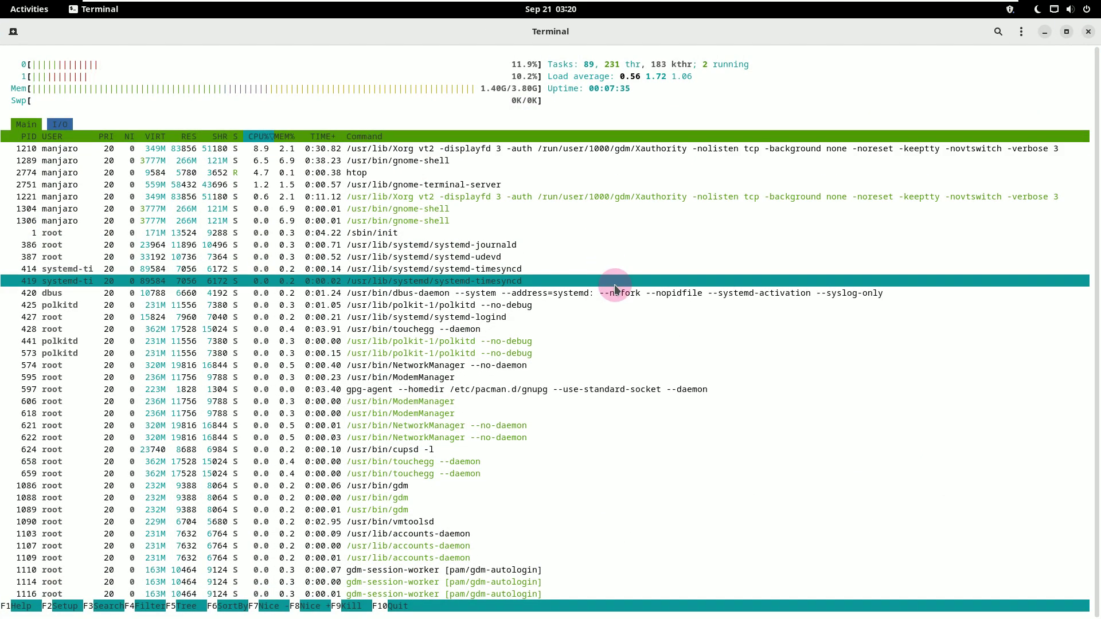
key(F5)
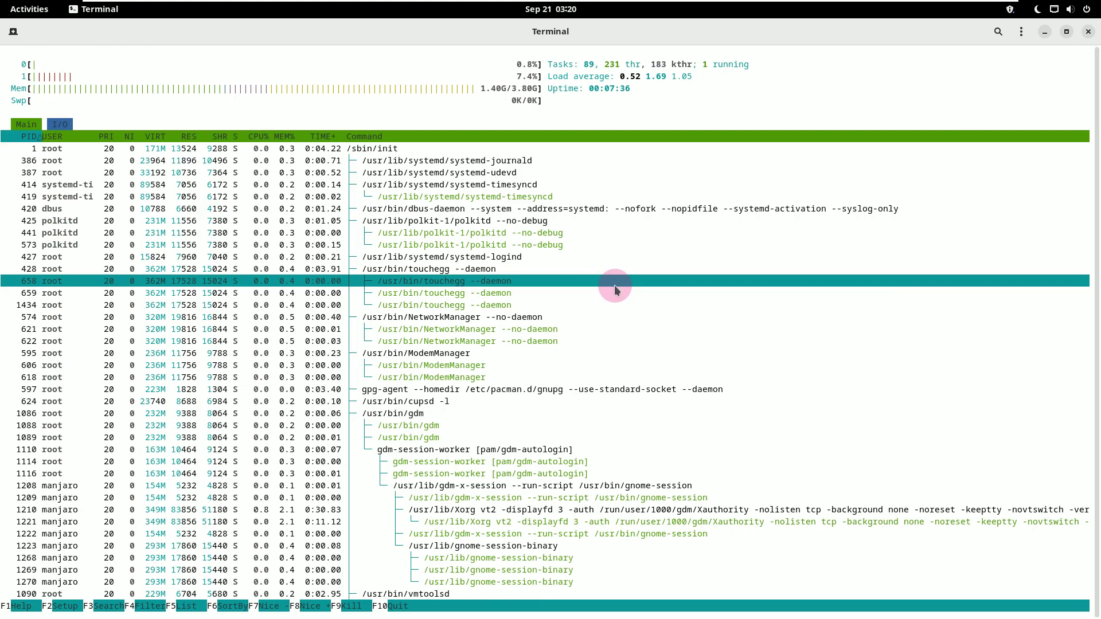
key(Home)
scroll(507, 260, down, 8)
scroll(460, 344, down, 10)
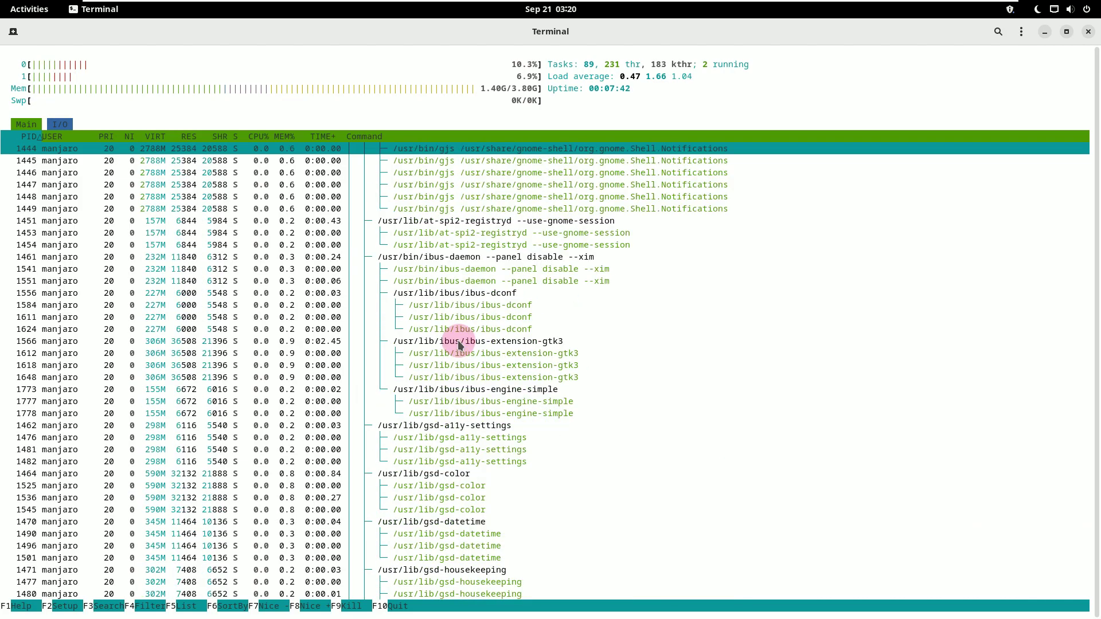
scroll(460, 345, down, 12)
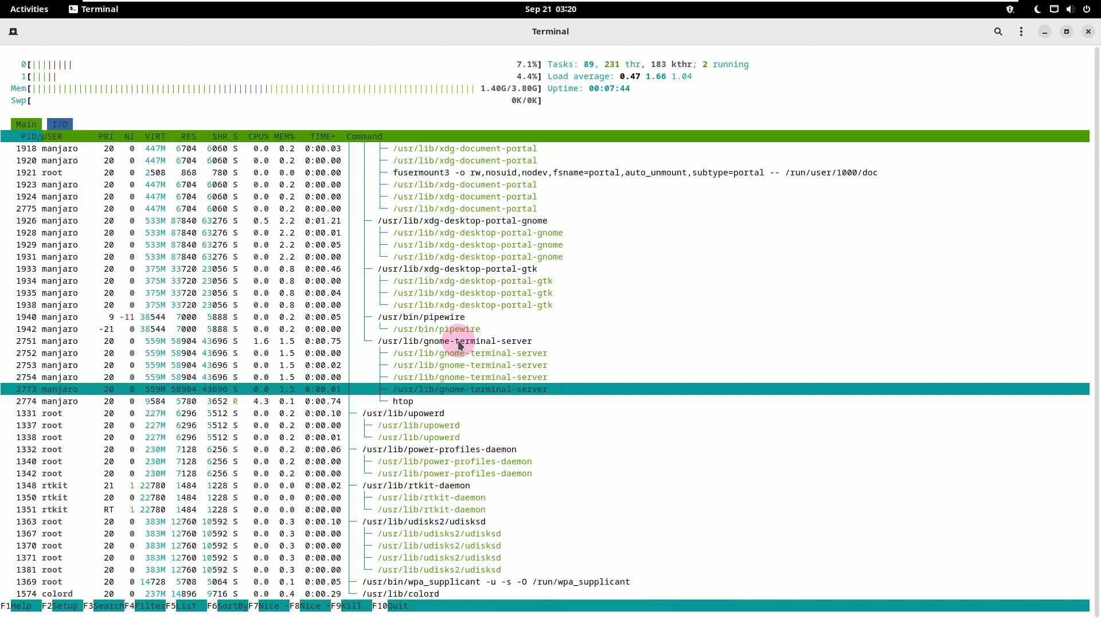
scroll(460, 344, down, 2)
scroll(459, 343, up, 14)
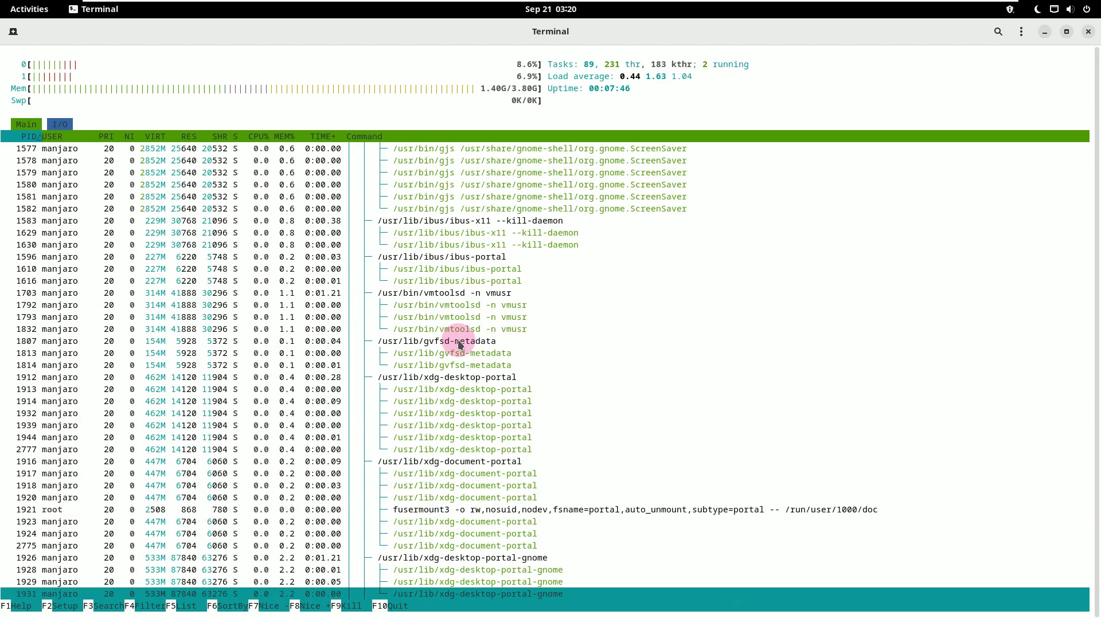
scroll(459, 342, up, 15)
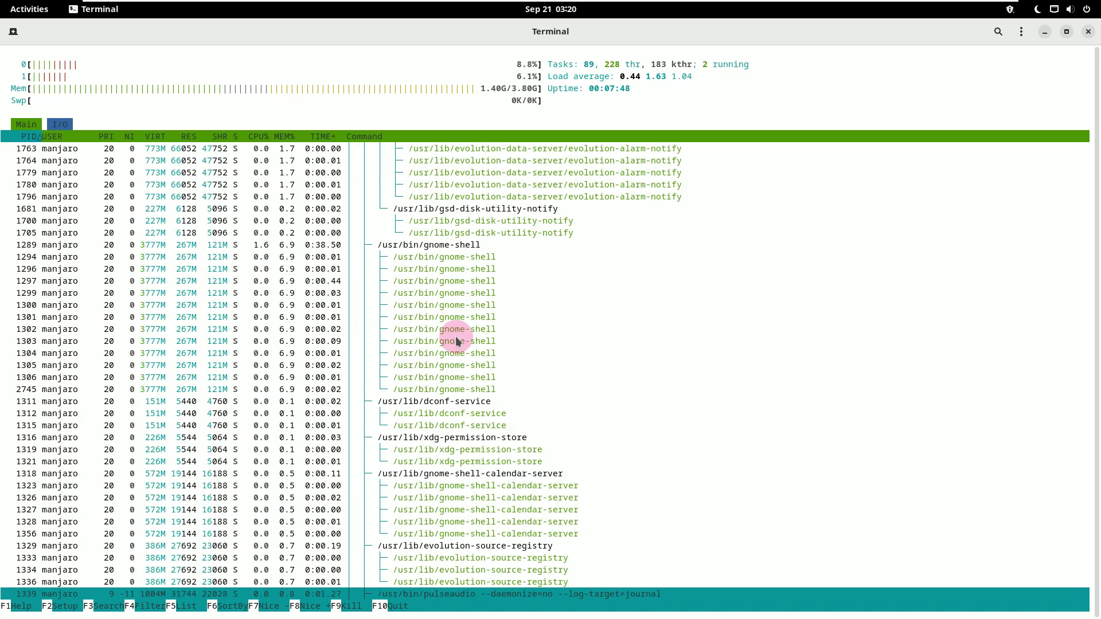
click(1087, 31)
- Launch System Monitor from the System Tools folder and maximize its window
click(412, 580)
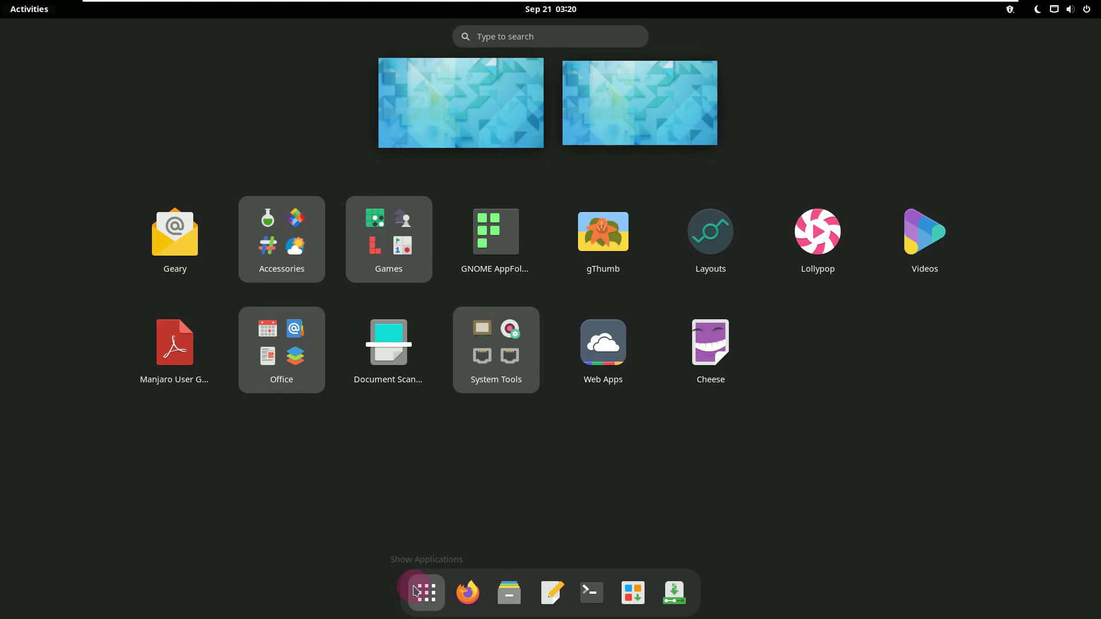
click(486, 374)
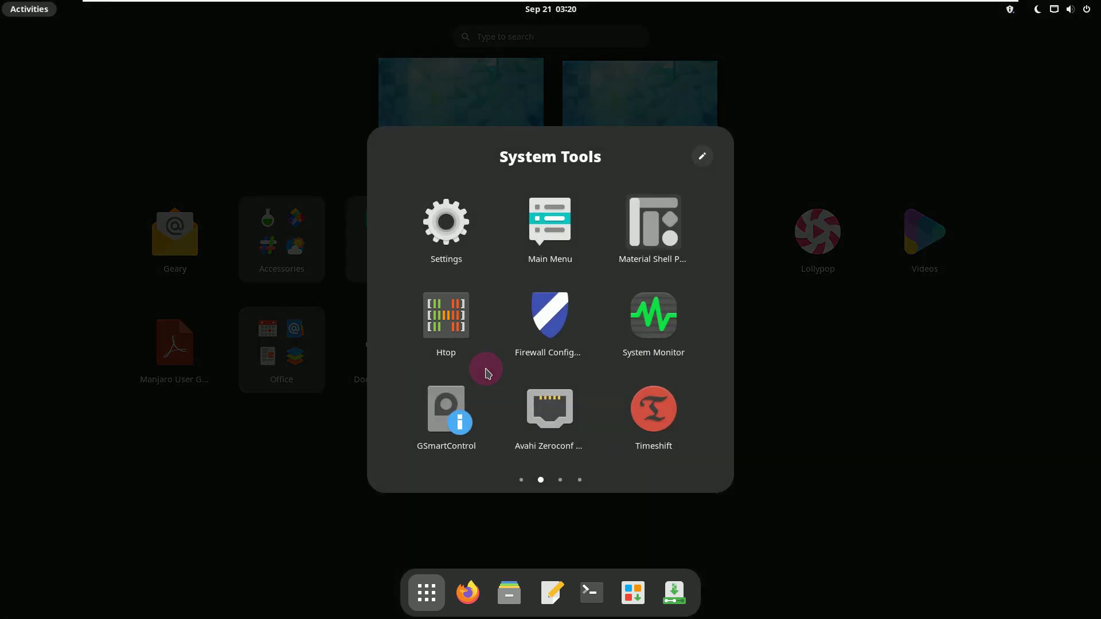
click(641, 304)
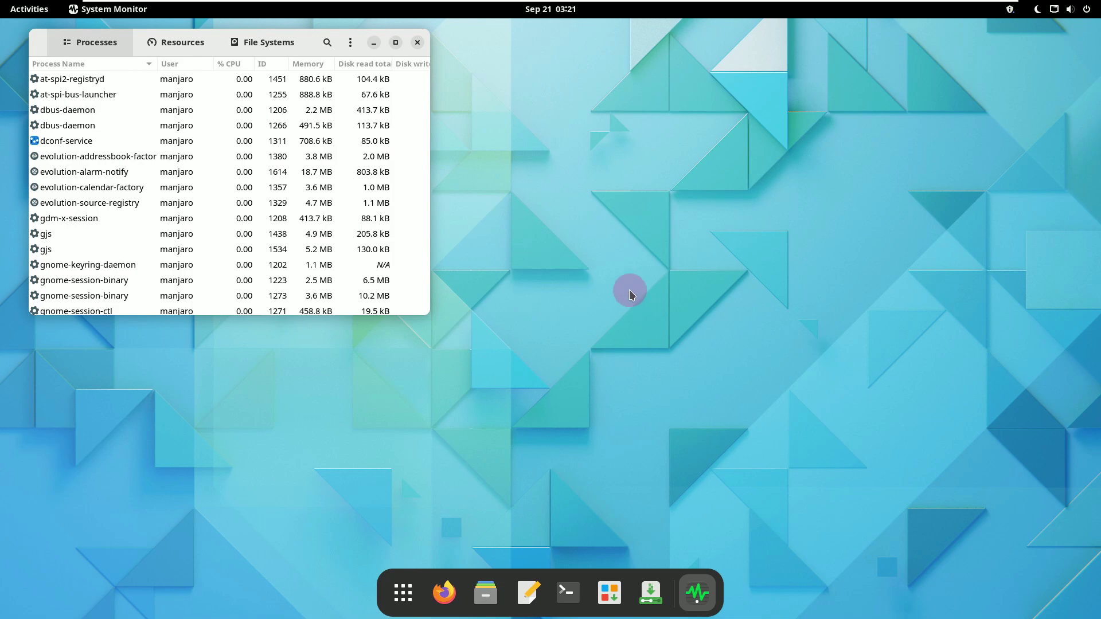
click(395, 43)
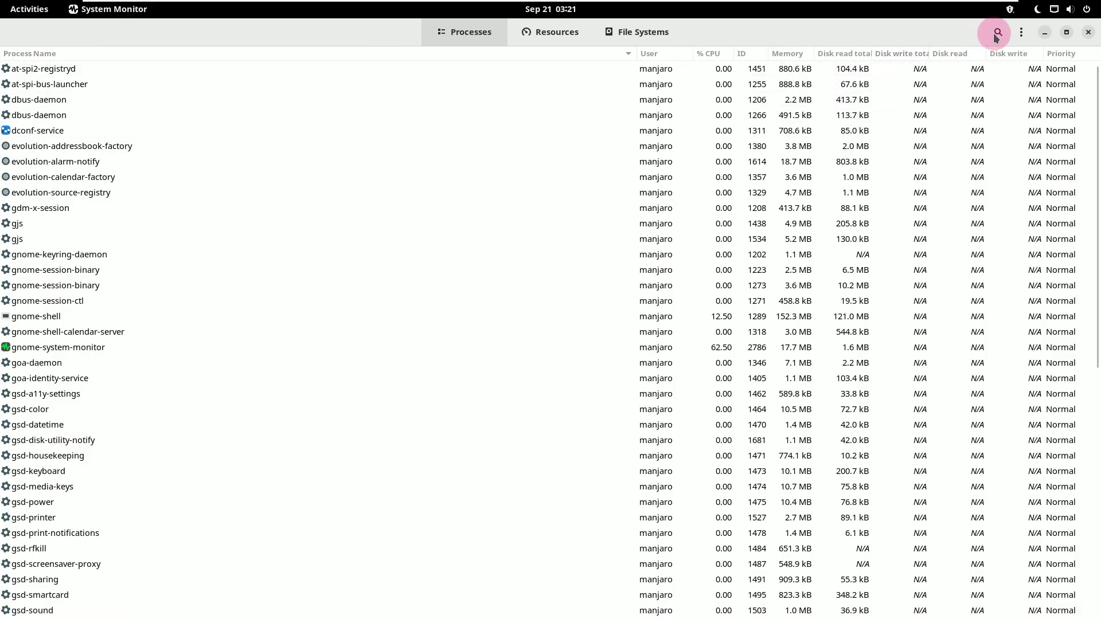
- View the version information of System Monitor, highlight the version number and close the About dialog
click(1021, 32)
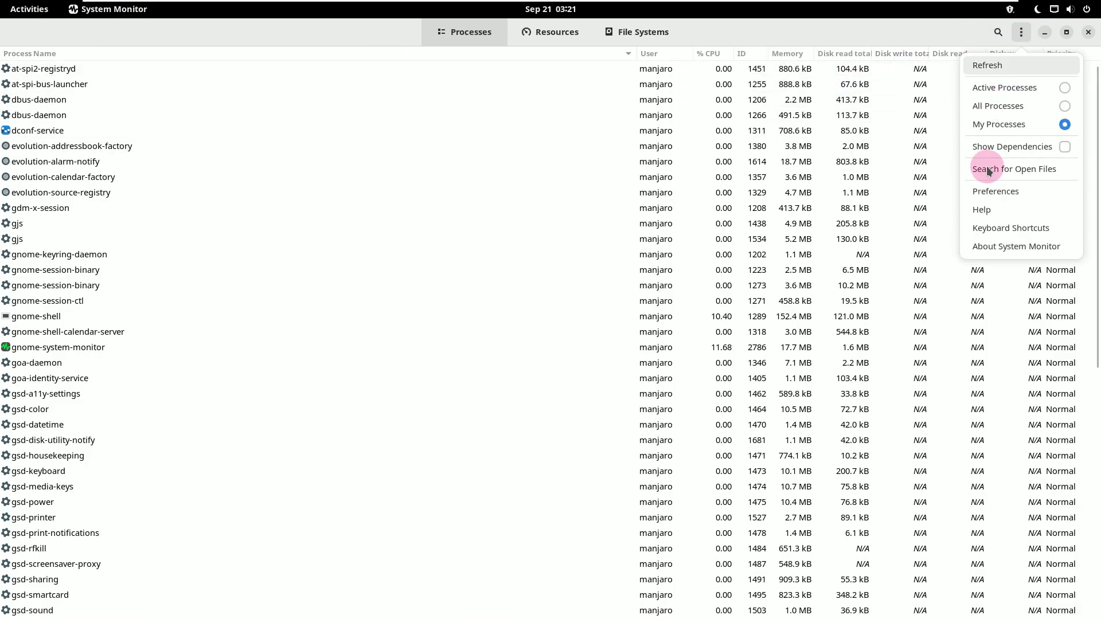
click(999, 247)
drag(528, 336, 569, 337)
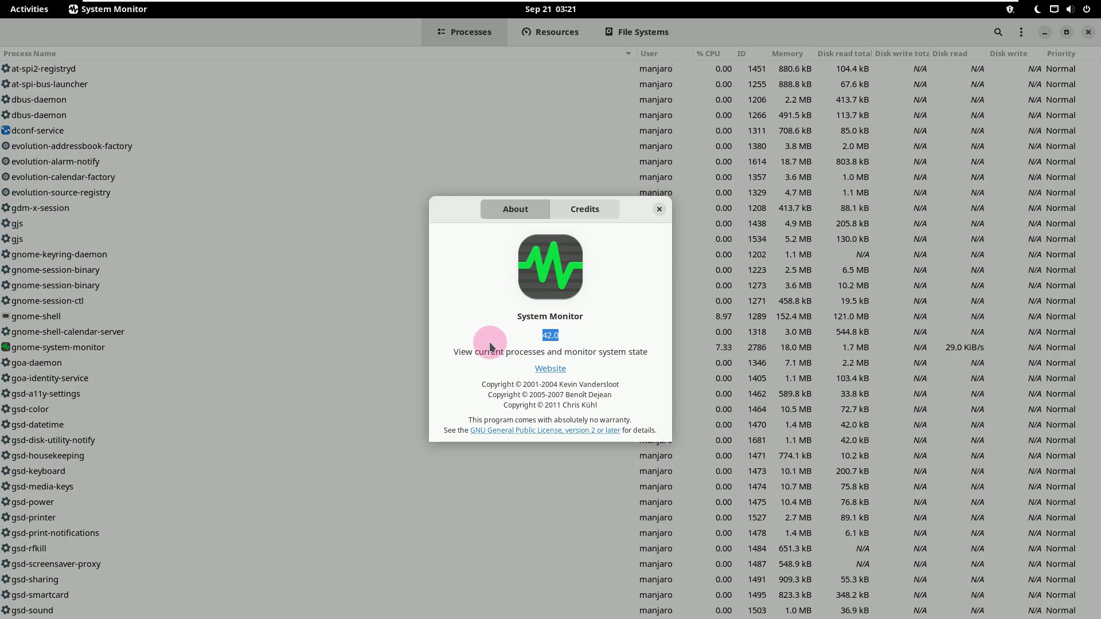
click(659, 210)
- Examine the full list of running processes and return to its beginning
scroll(332, 241, down, 5)
scroll(330, 239, down, 9)
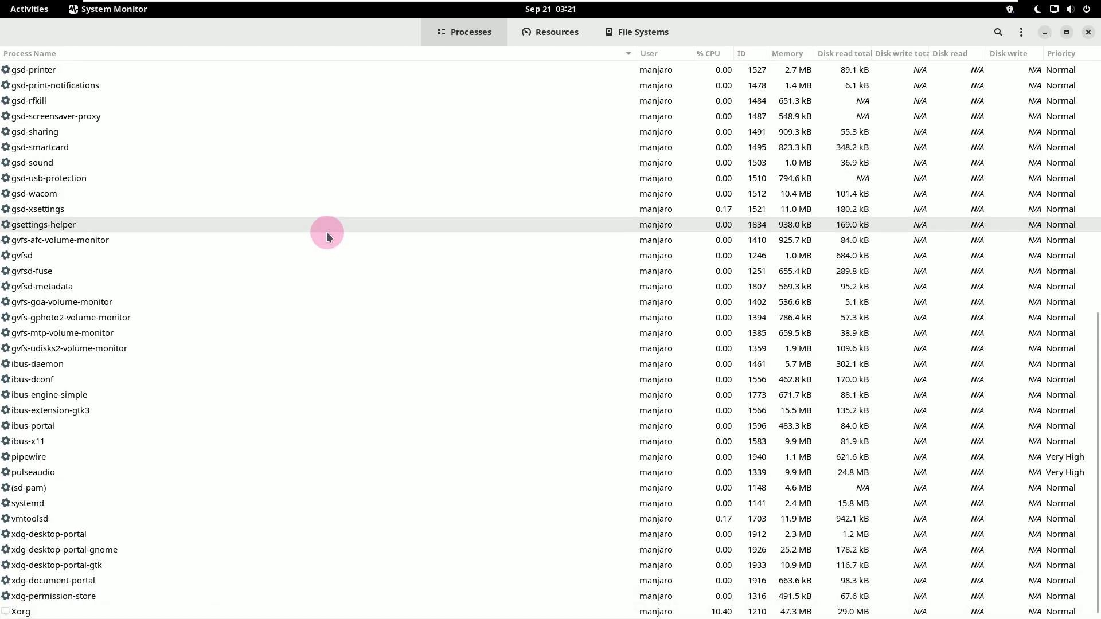
scroll(326, 232, up, 14)
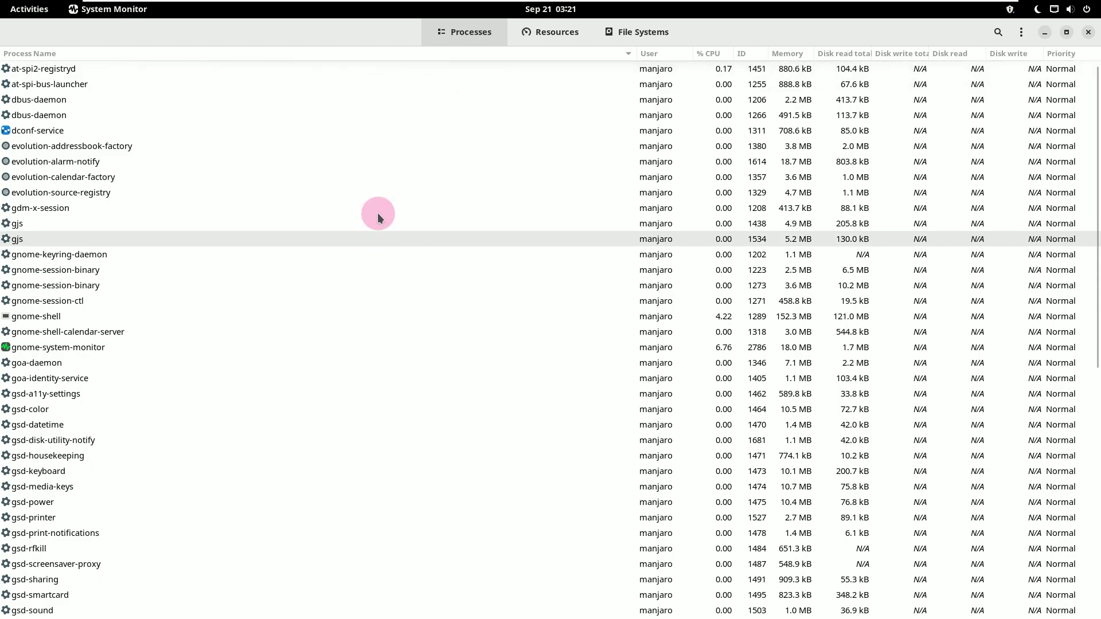
- Show the resource graphs and change the CPU2 graph colour to green
click(539, 32)
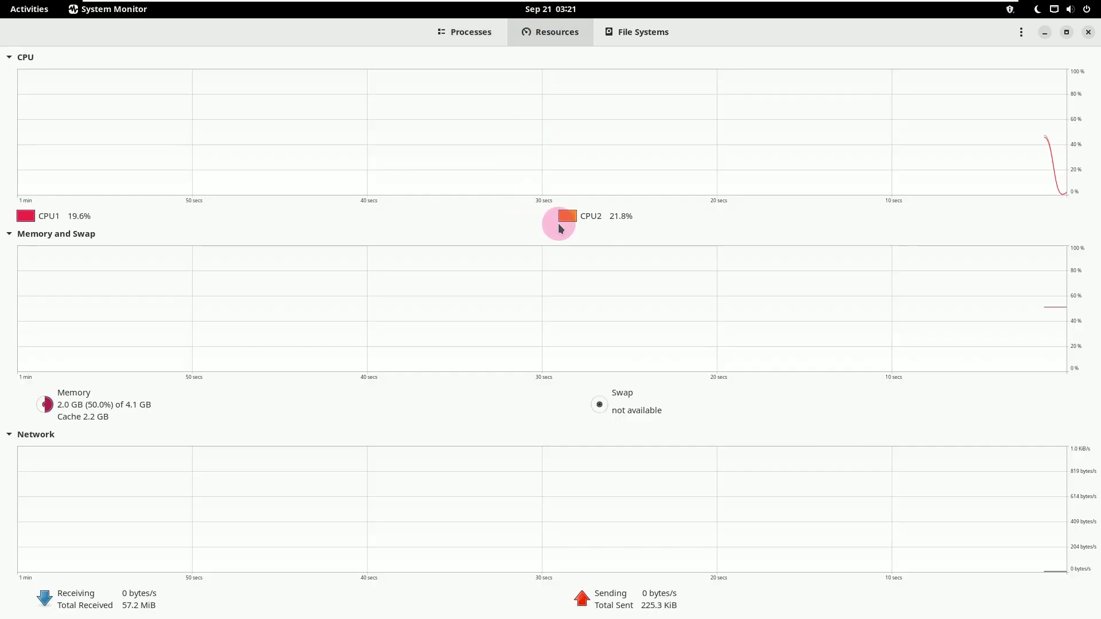
click(568, 217)
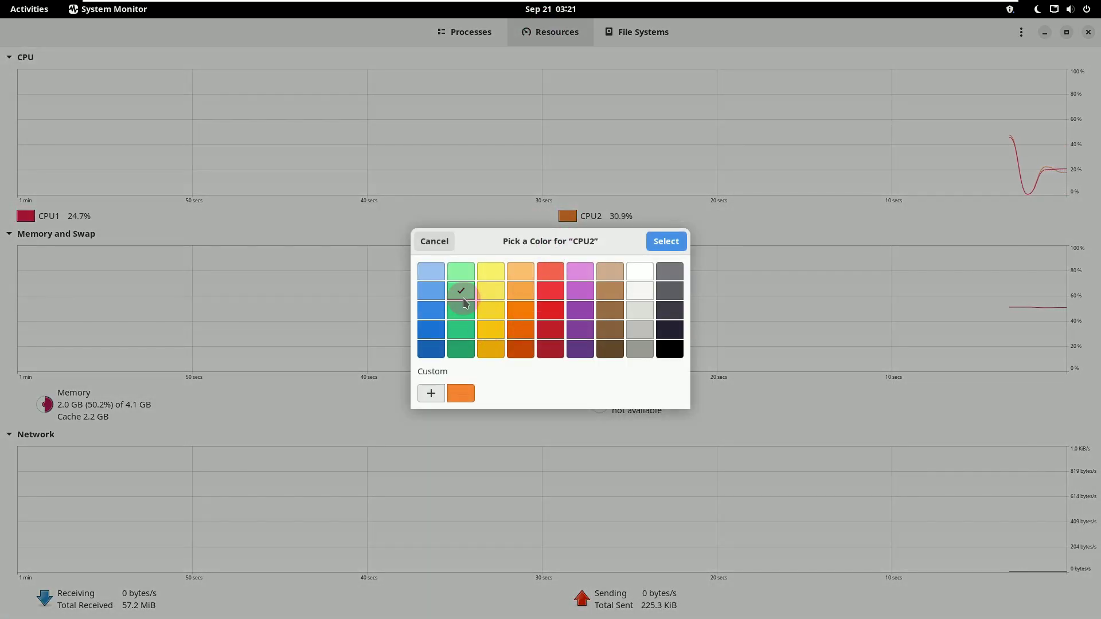
click(663, 243)
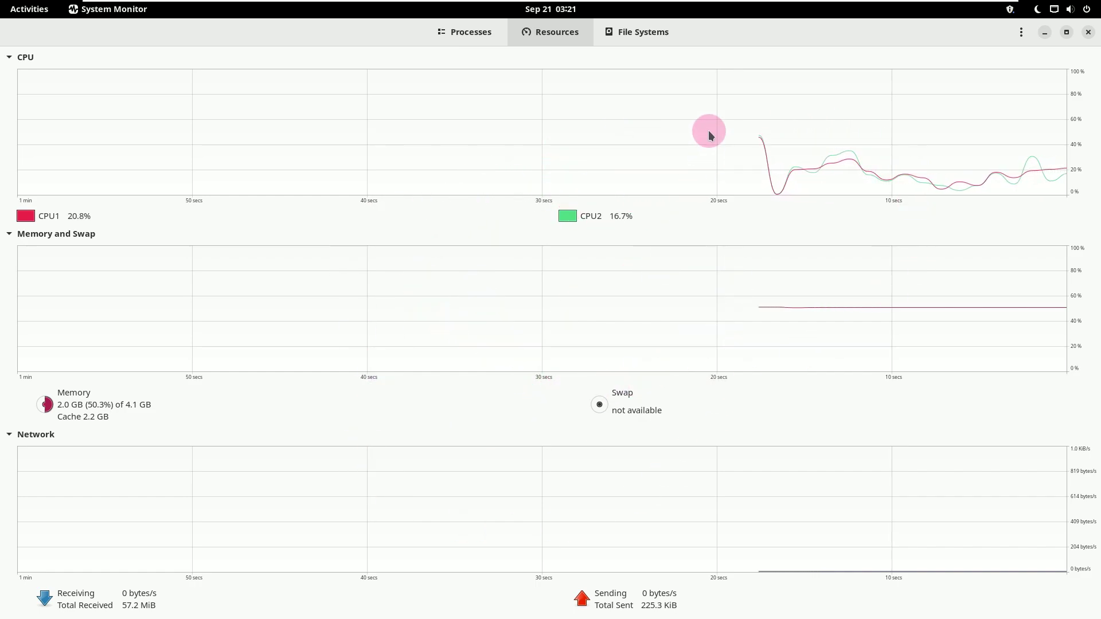
- View the mounted file systems, and open and close the About dialog of System Monitor again
click(650, 34)
click(1020, 34)
click(1004, 143)
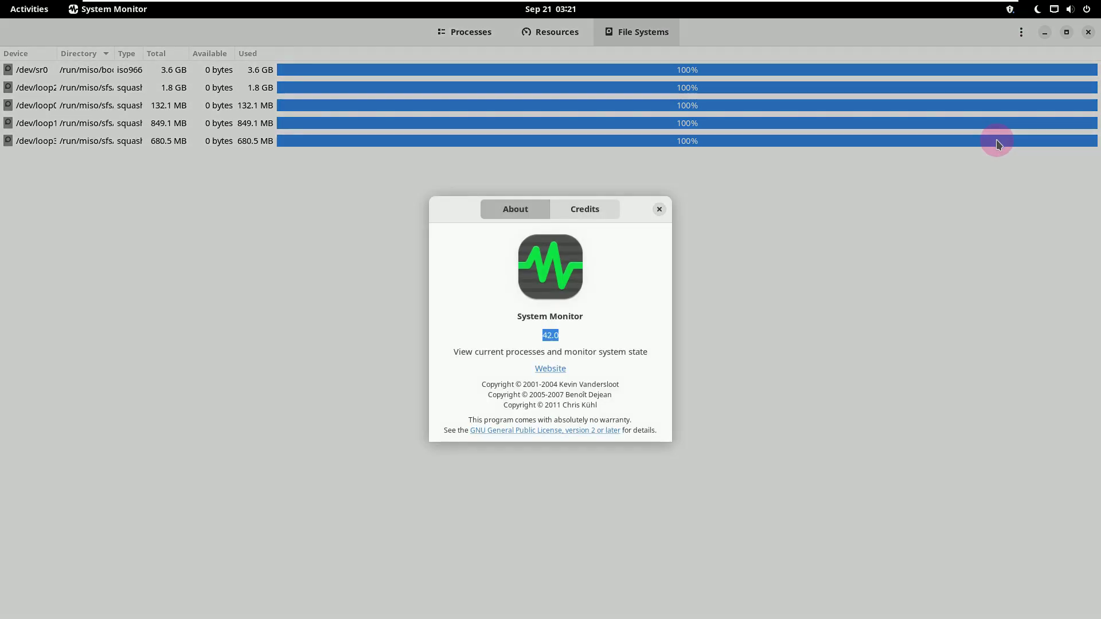
click(659, 210)
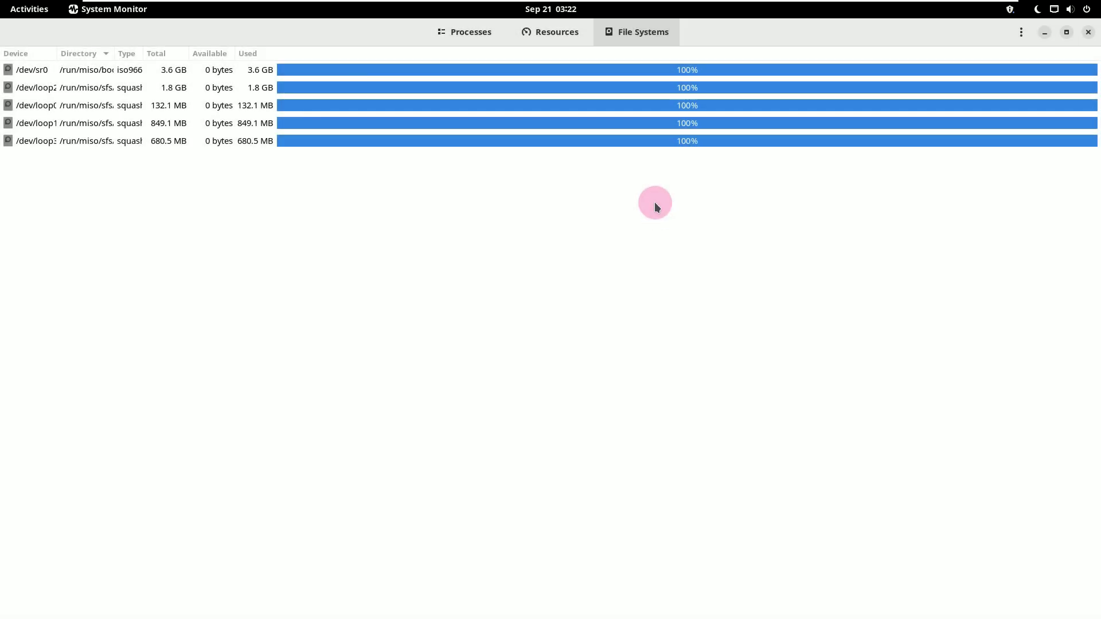
- Revisit the resources and process views and close System Monitor
click(549, 29)
click(473, 38)
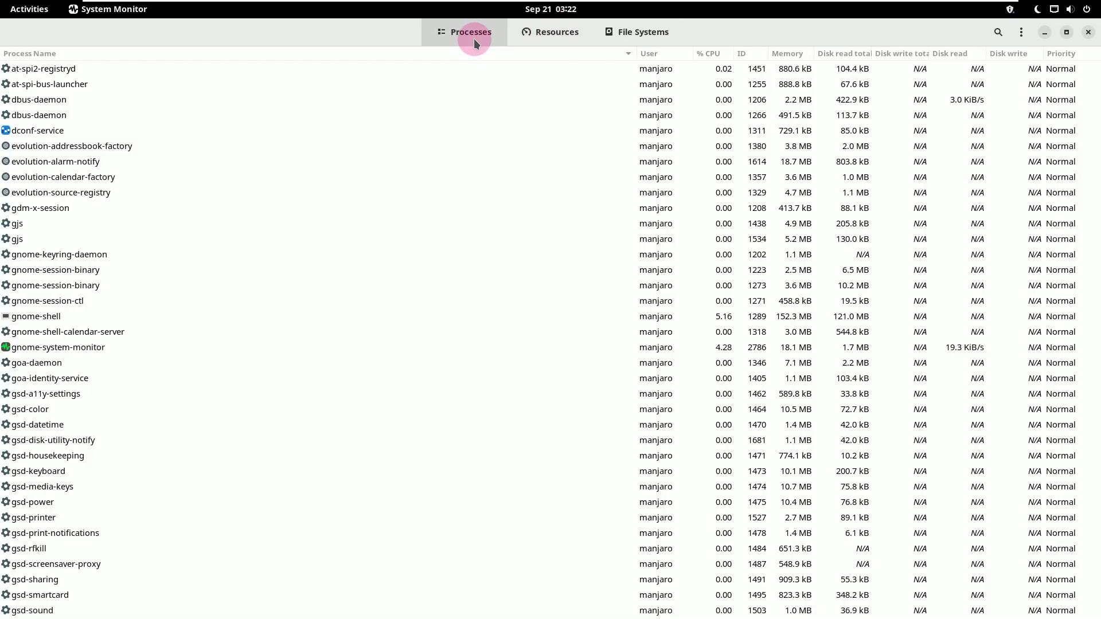
click(1087, 31)
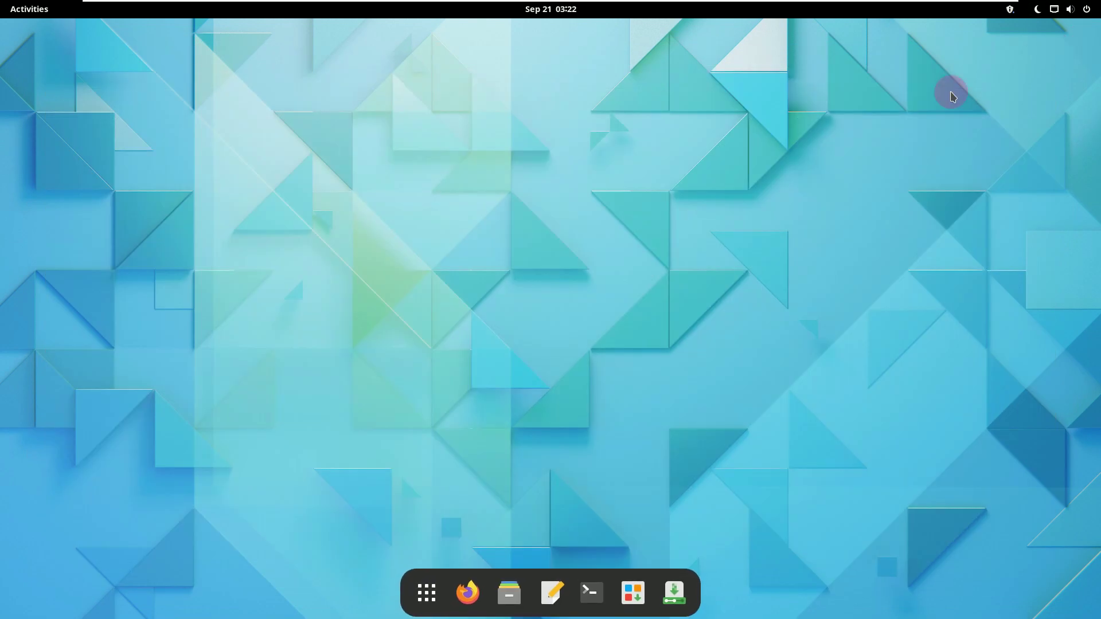
- Launch Add/Remove Software and return from the application grid to the desktop workspace where it opens
click(637, 598)
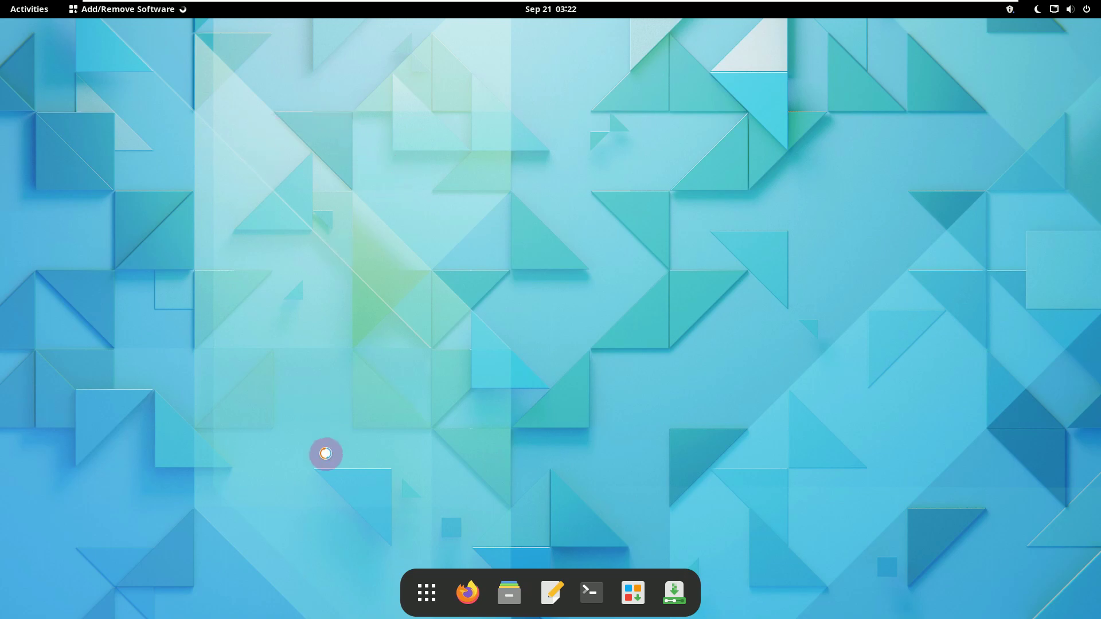
click(427, 596)
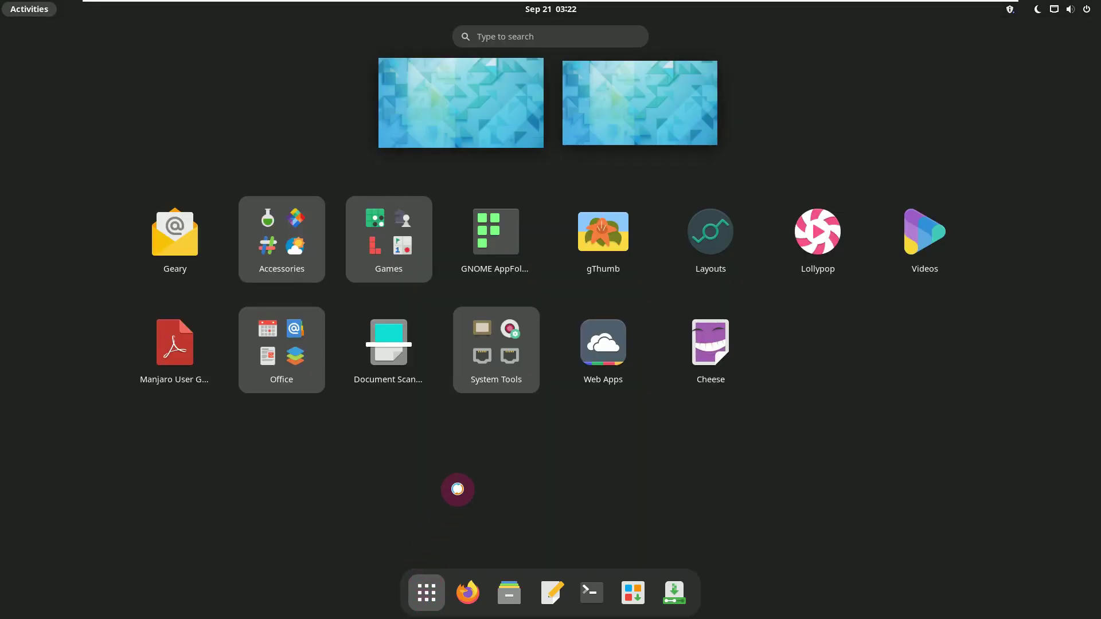
drag(470, 257, 489, 111)
click(489, 111)
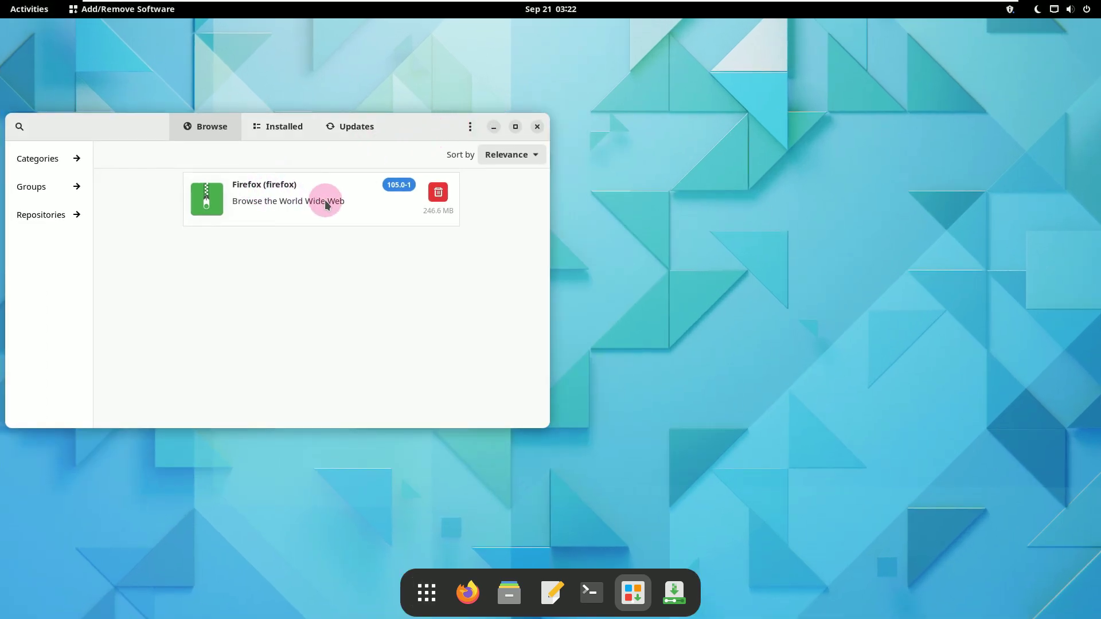
- View the Firefox package details, move the window toward the middle of the desktop, and return to the package list
click(416, 199)
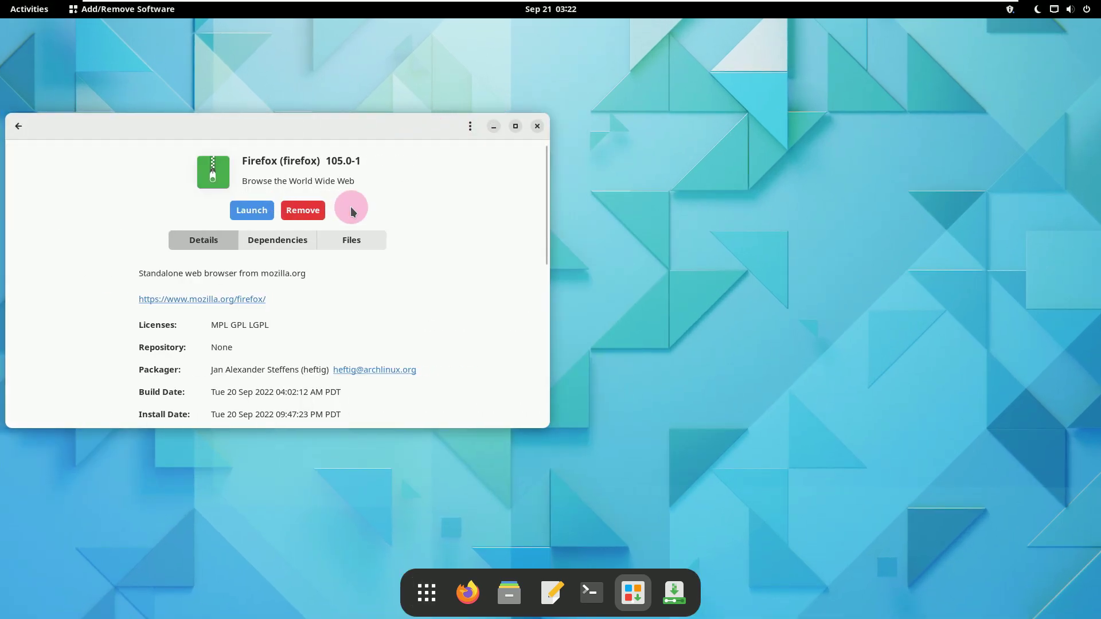
drag(354, 131, 496, 133)
click(243, 129)
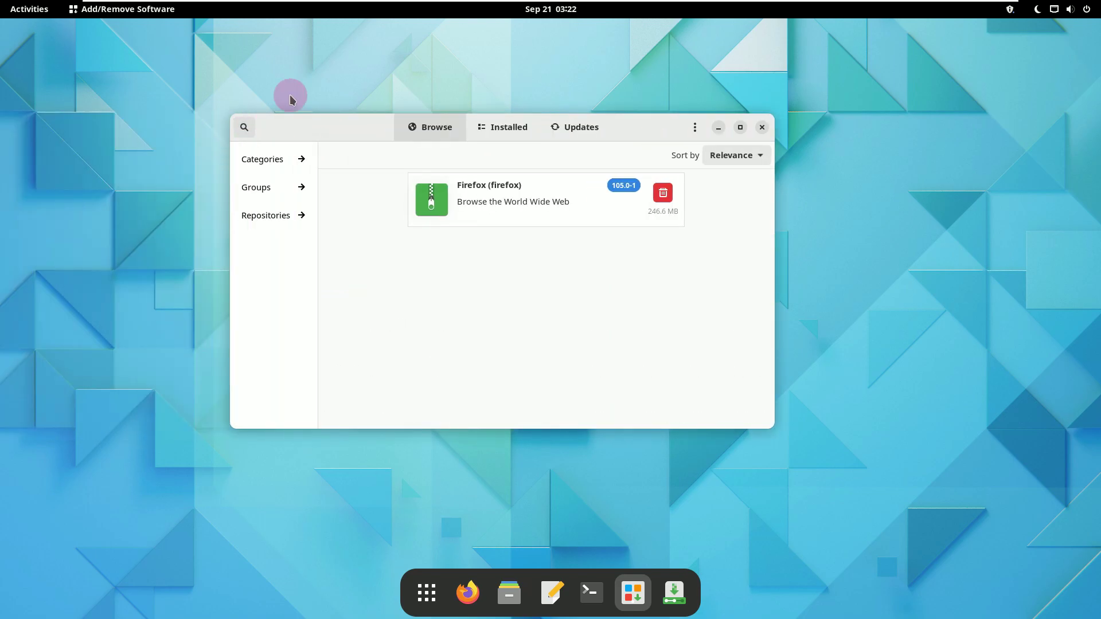
- Show the list of installed packages and maximize the Add/Remove Software window
click(498, 133)
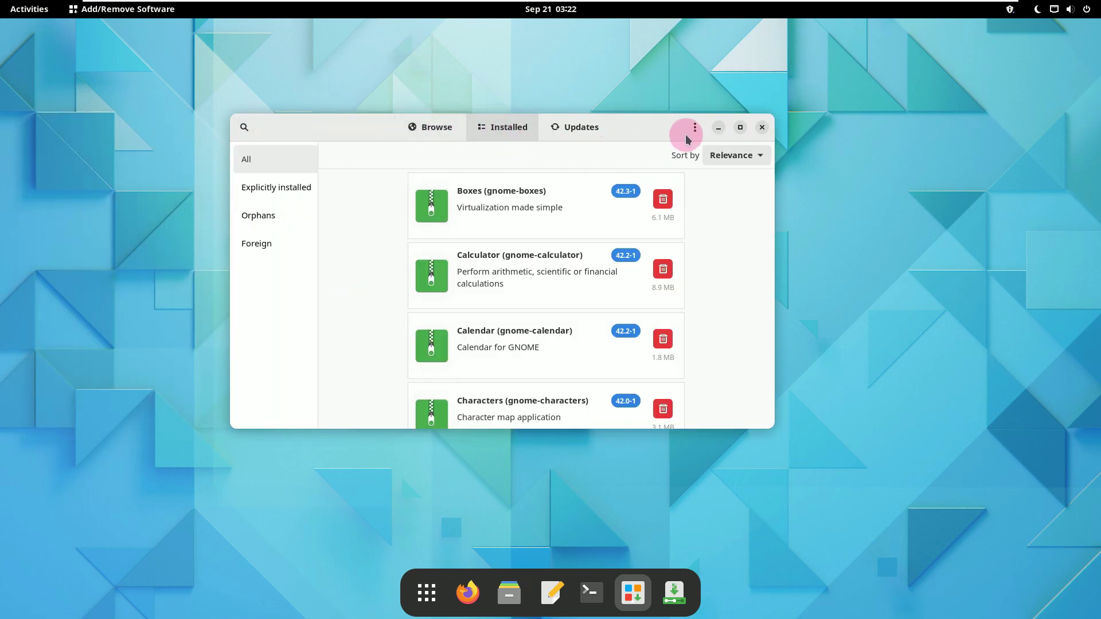
click(740, 127)
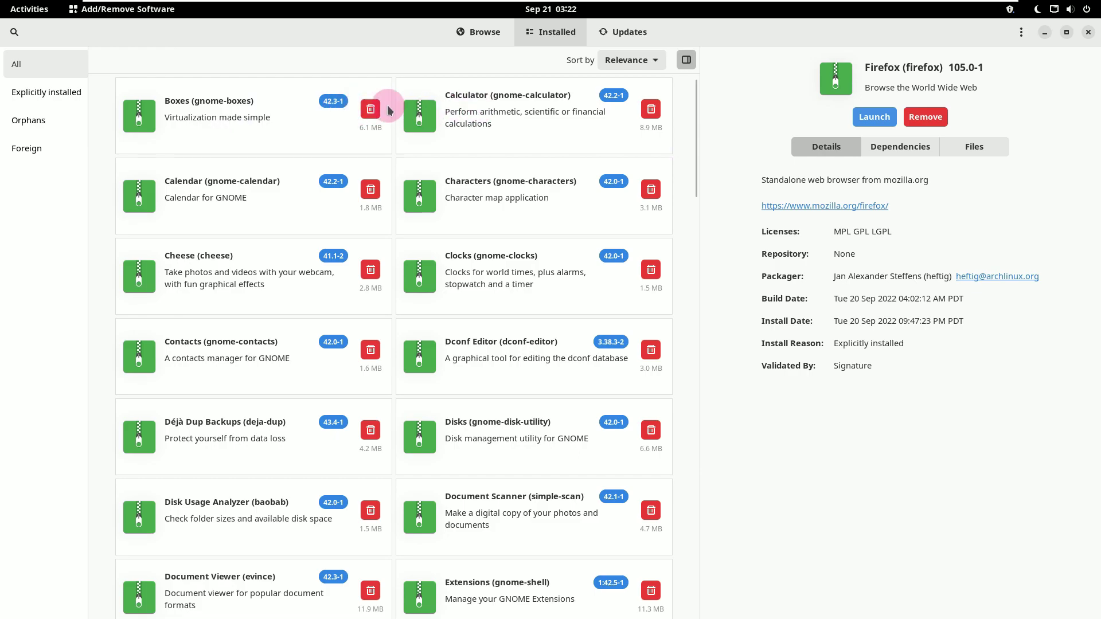
- Look through the list of installed packages down to its end and close Add/Remove Software
drag(696, 143, 696, 156)
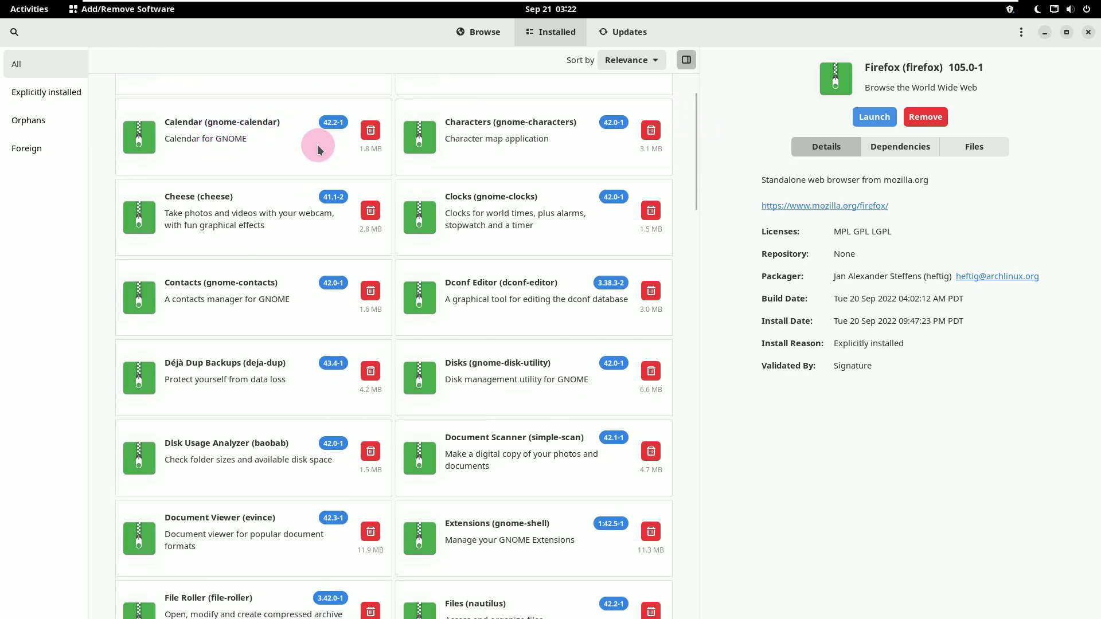
drag(695, 166, 703, 521)
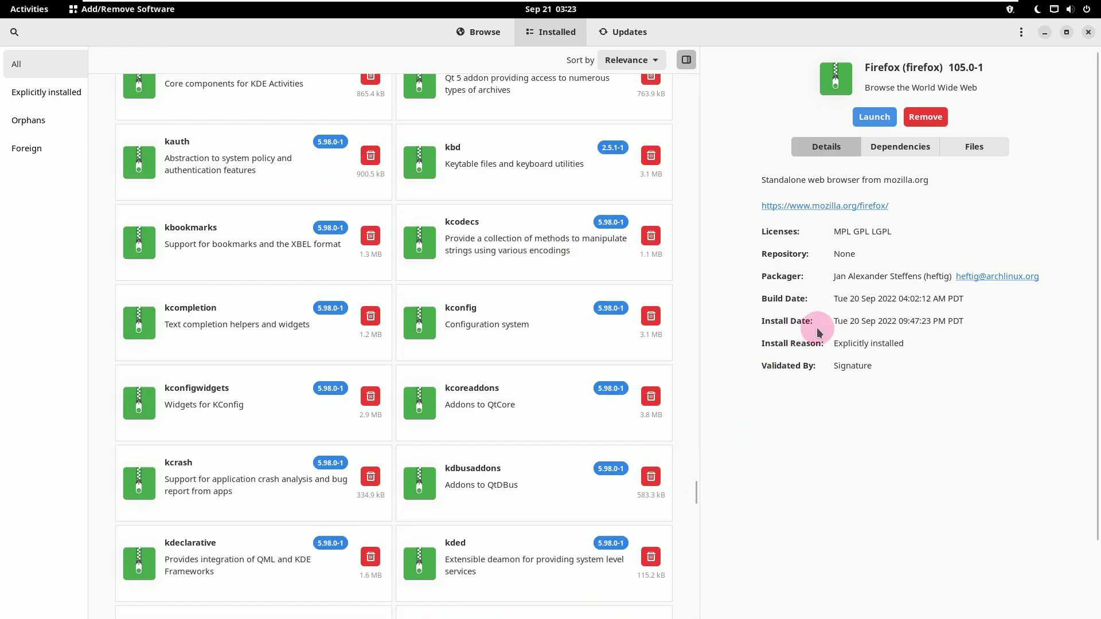
drag(696, 500, 697, 515)
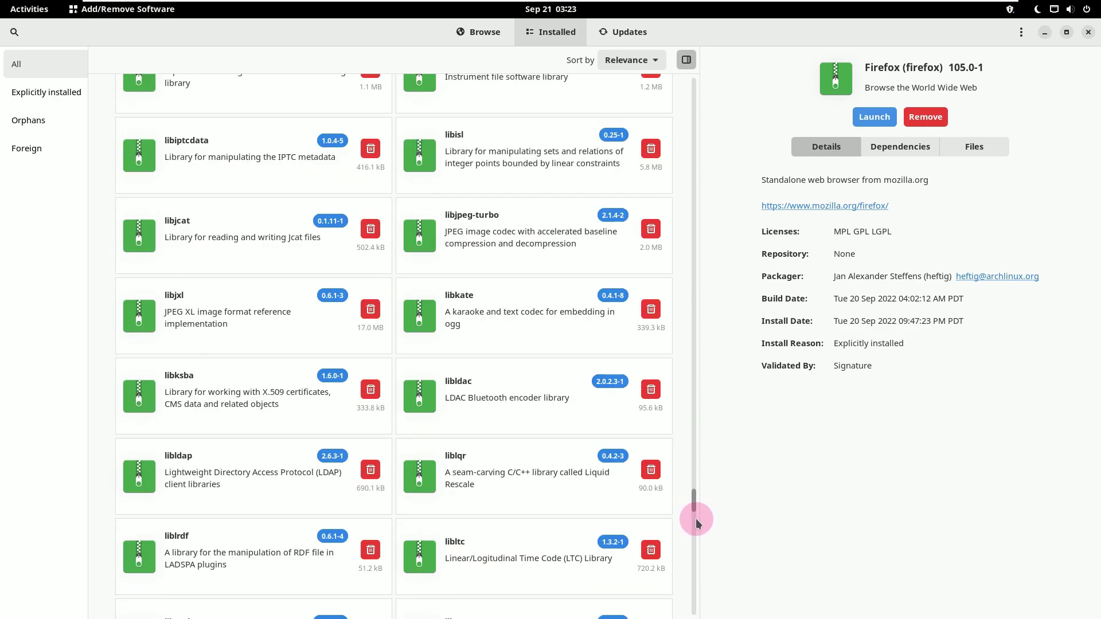
drag(697, 550, 698, 612)
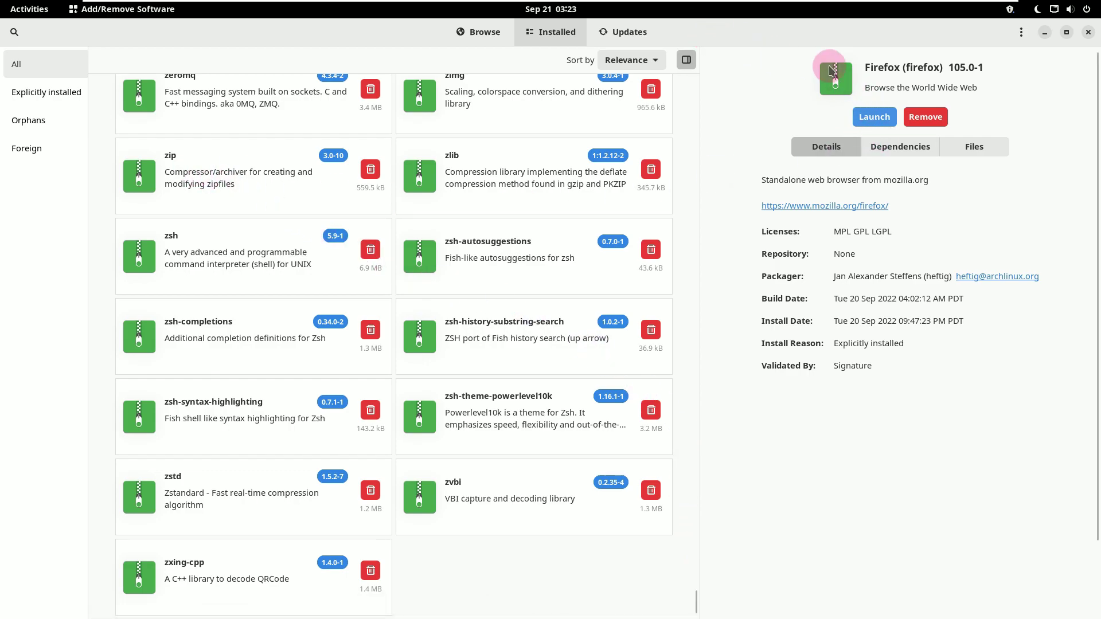
click(1090, 32)
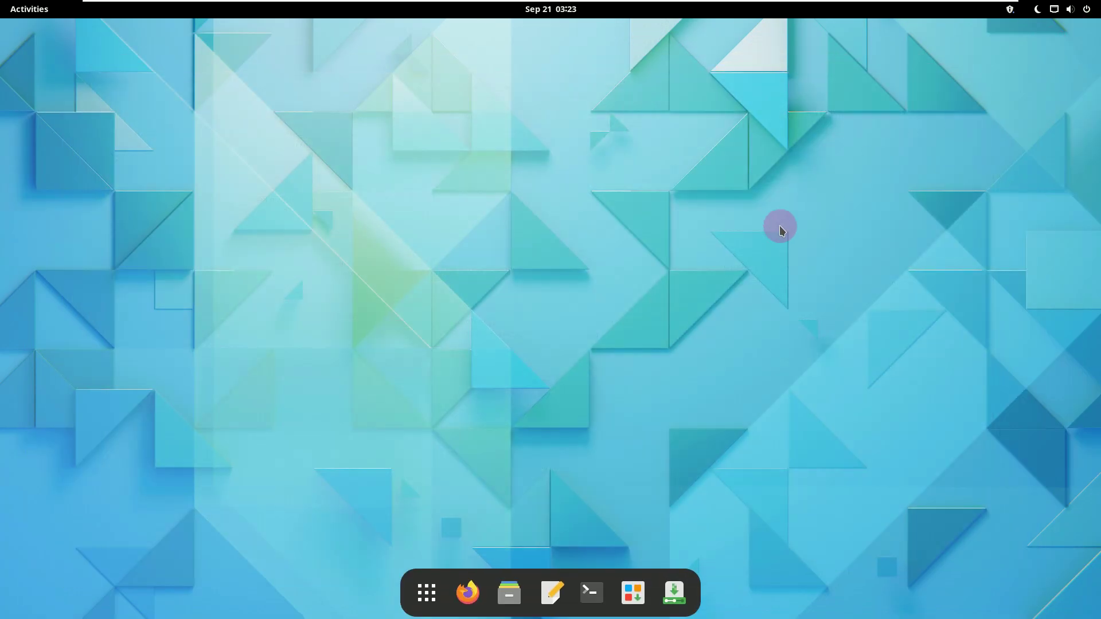
- Open the Files application, view its version information and close it
click(509, 594)
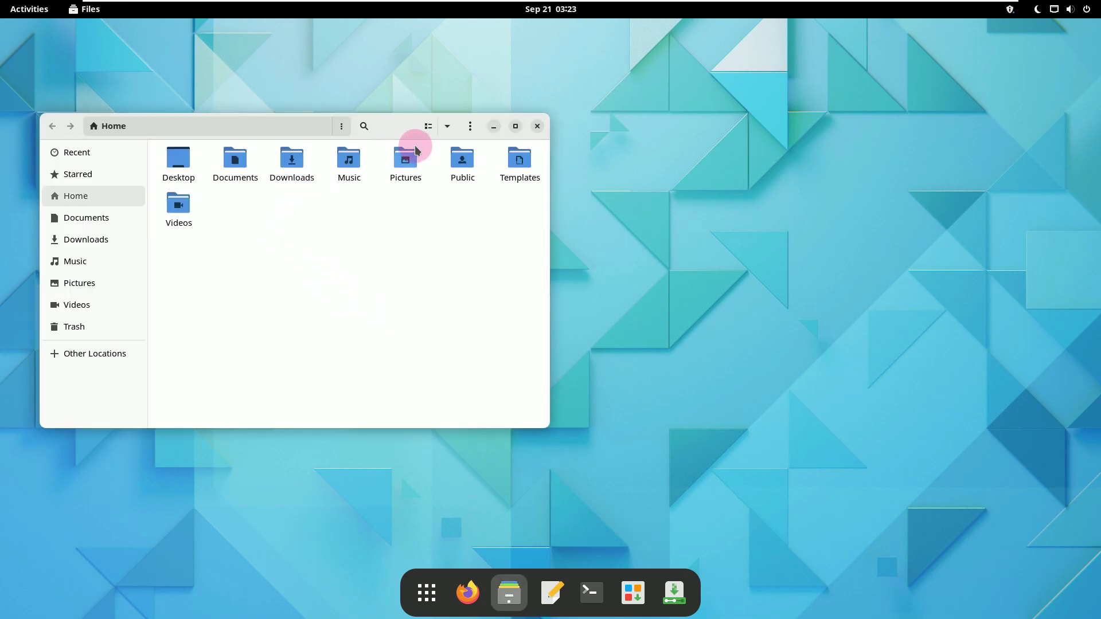
click(472, 127)
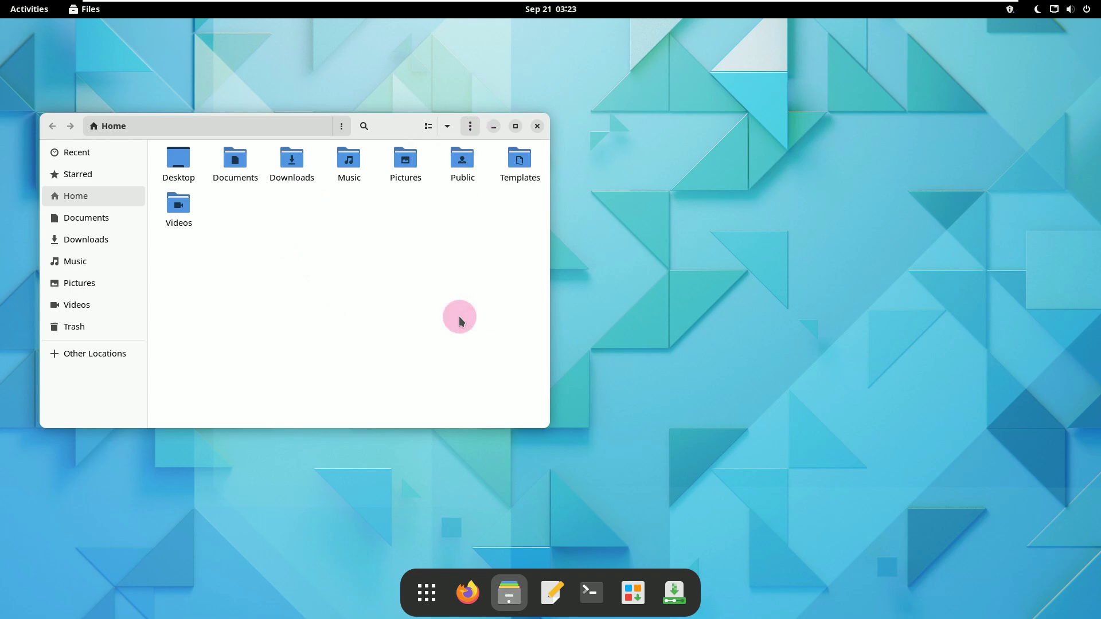
click(457, 318)
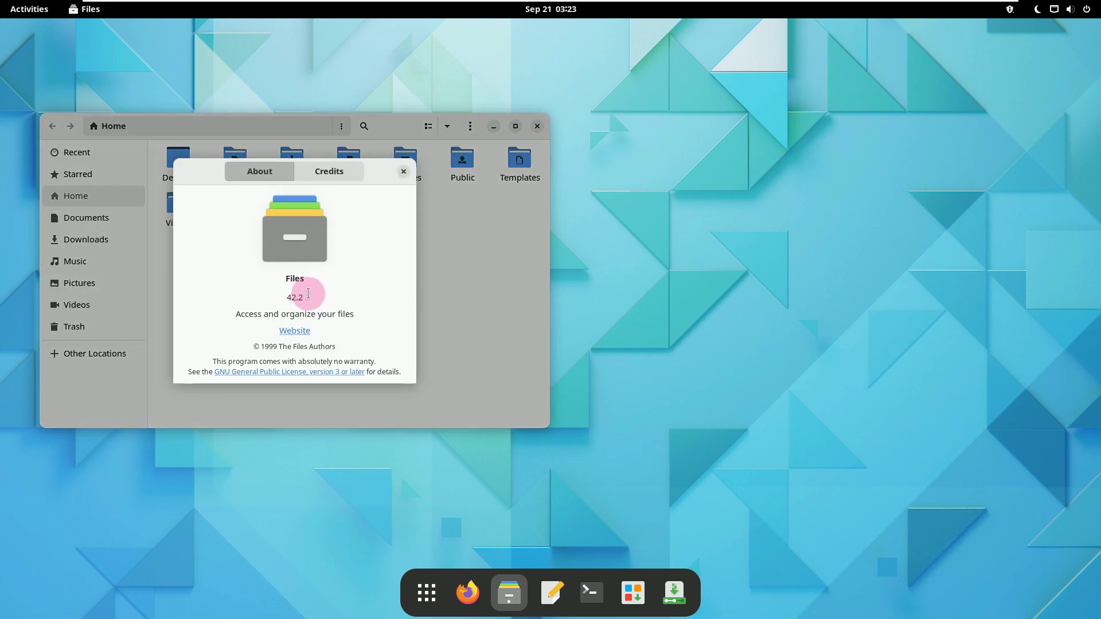
click(404, 172)
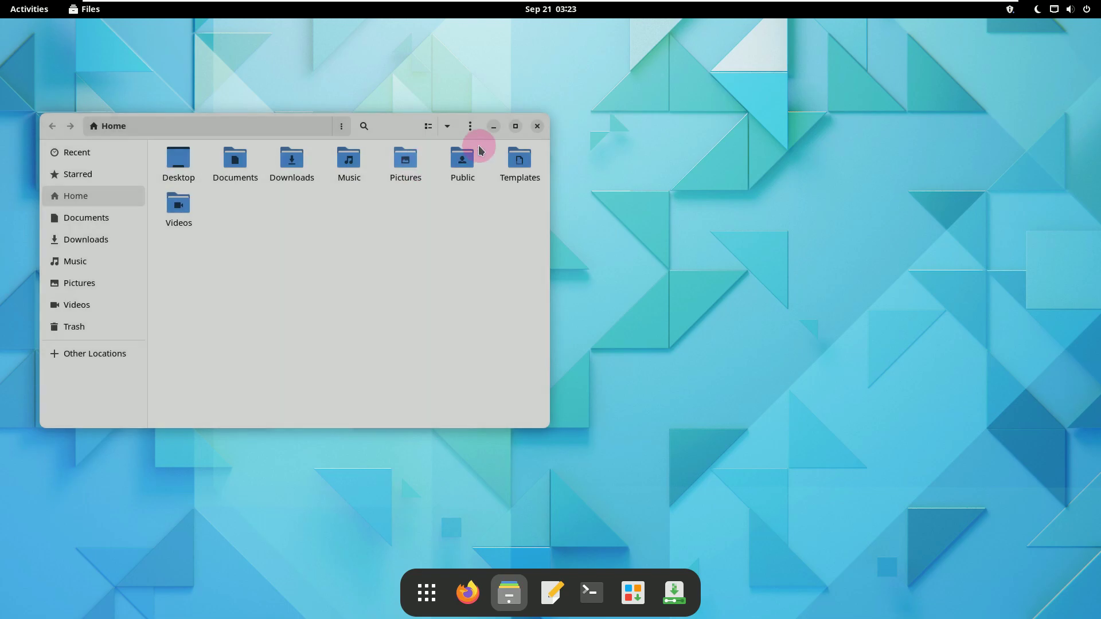
click(537, 126)
- Launch gedit, move its window to the middle of the desktop, and view its version information
click(34, 12)
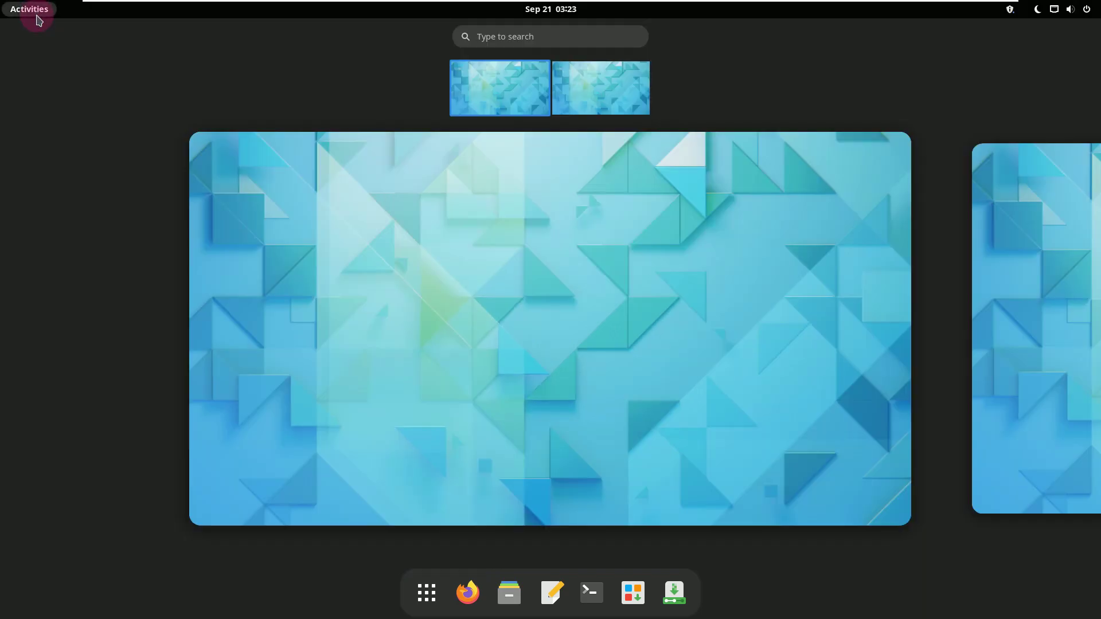
click(552, 591)
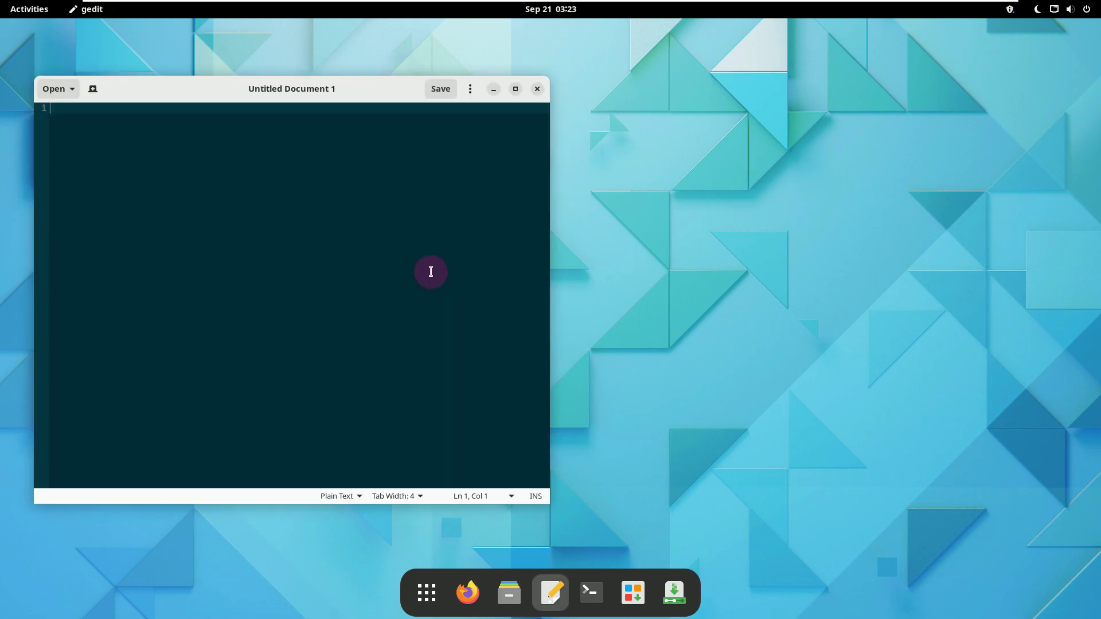
drag(393, 90, 627, 90)
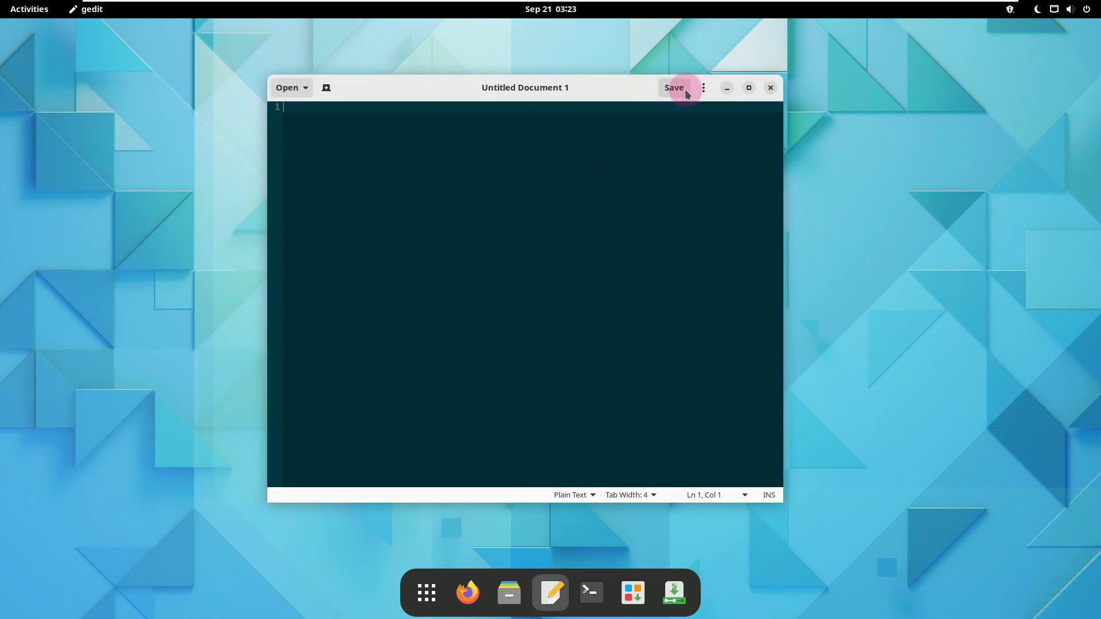
click(703, 89)
click(707, 385)
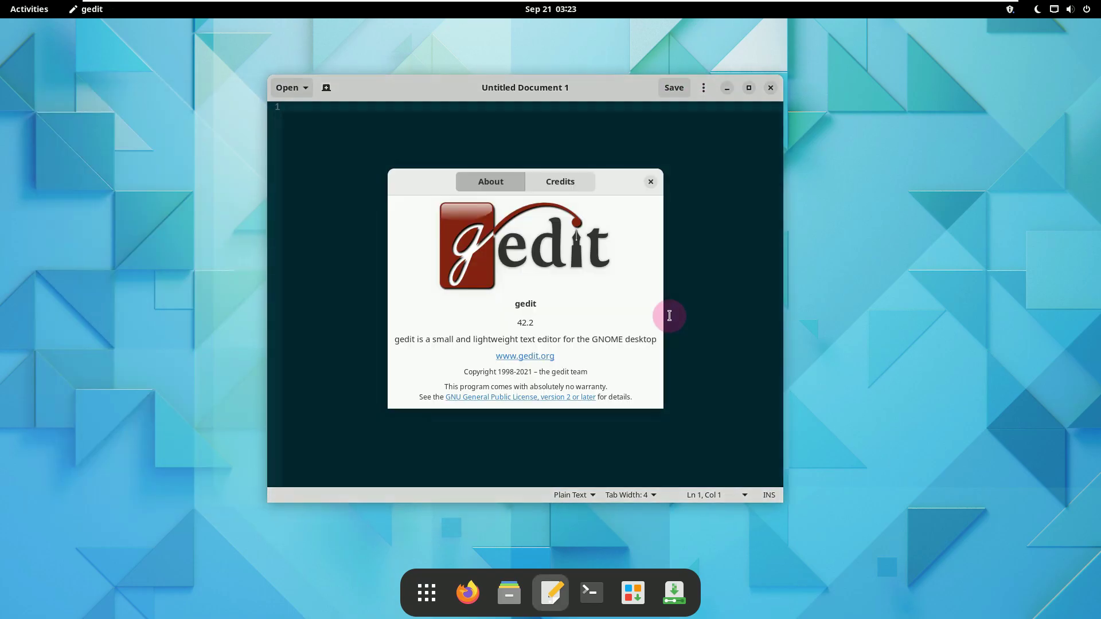
click(649, 182)
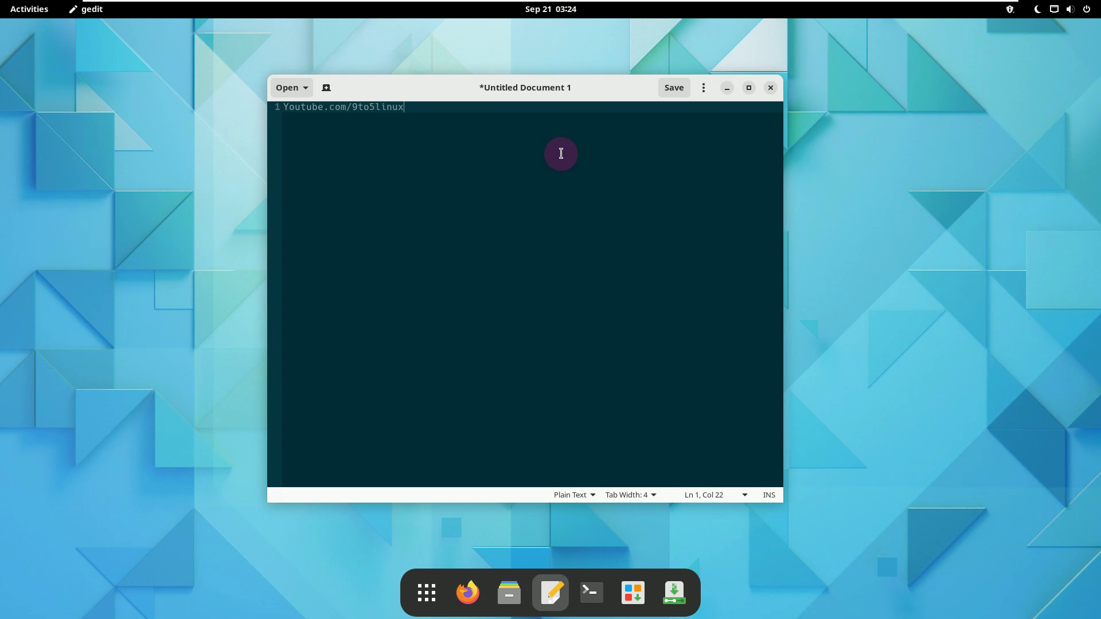
- Remove the text Youtube.com/9to5linux from the untitled document and close gedit without saving
key(ctrl+a)
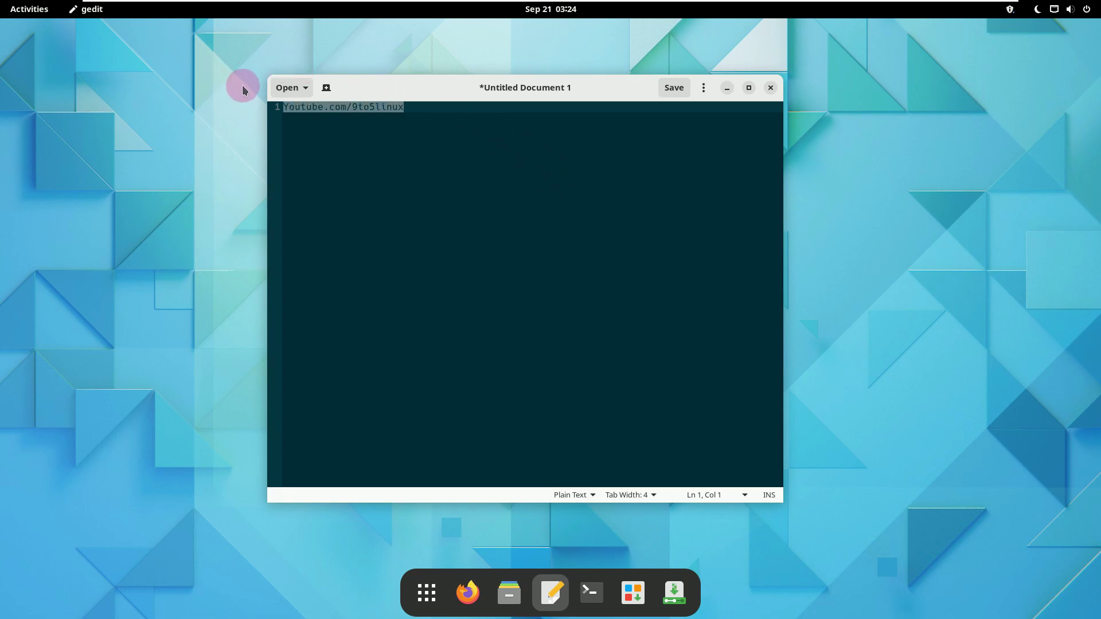
right_click(319, 108)
click(349, 153)
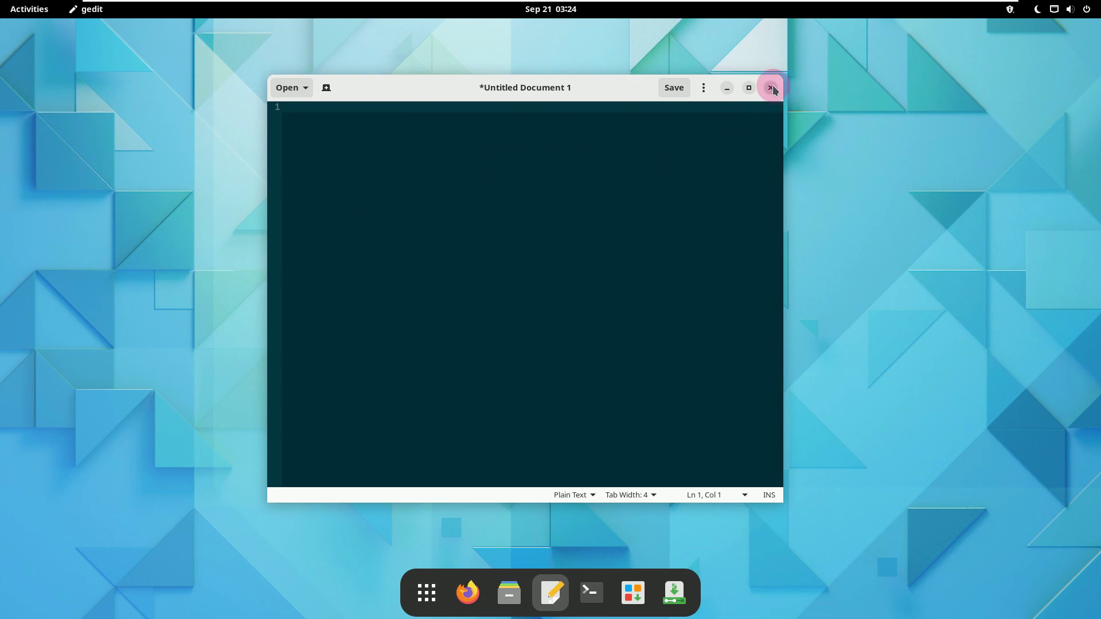
click(770, 87)
click(438, 335)
- Launch Tweaks from the Accessories folder and dismiss the notice about extensions having moved
click(428, 593)
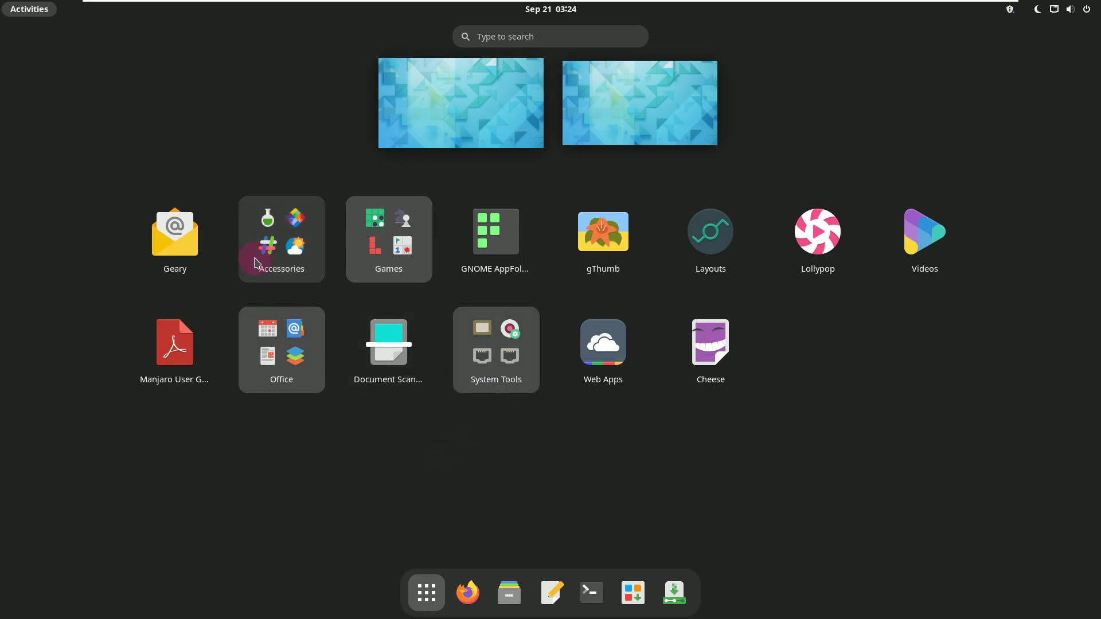
click(295, 218)
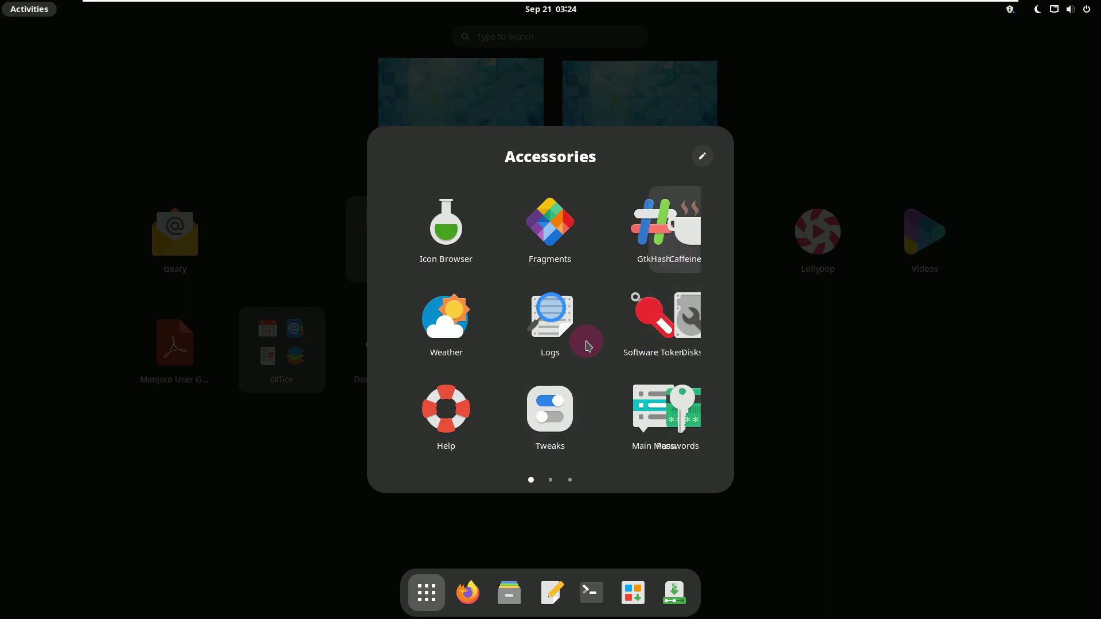
click(523, 438)
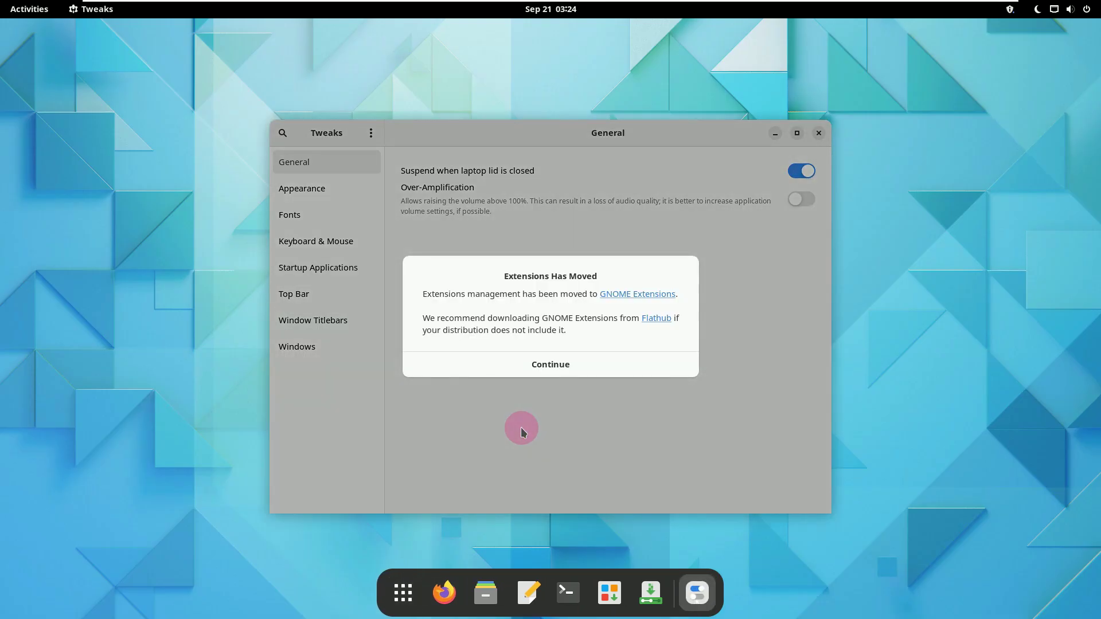
click(559, 367)
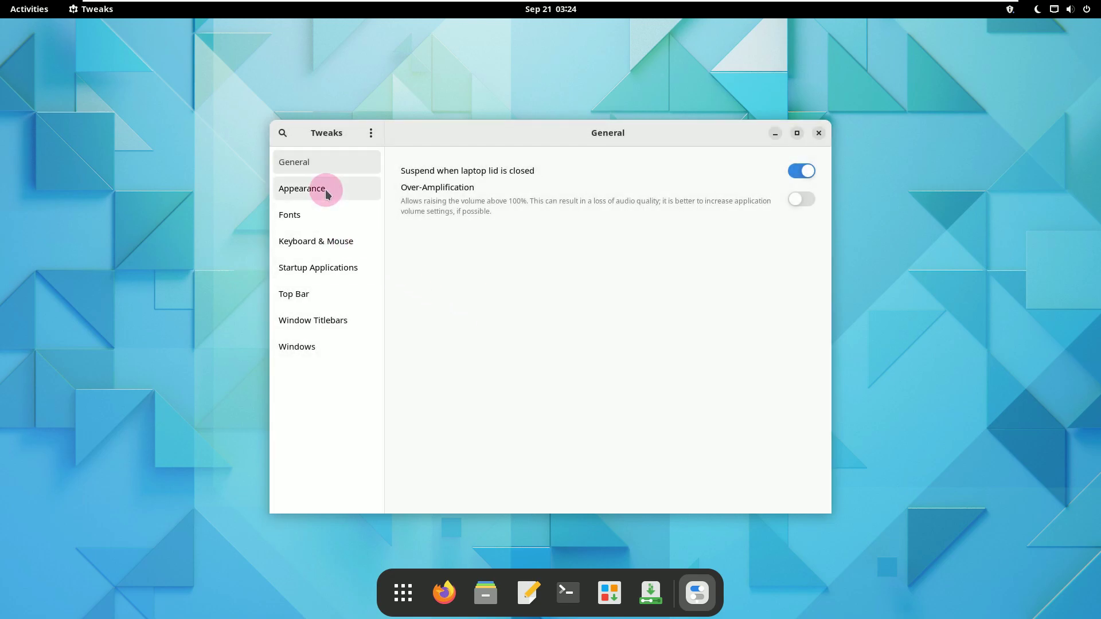
- Review the Appearance, Windows, Window Titlebars, Top Bar, Startup Applications, Keyboard & Mouse and Fonts settings, and close Tweaks
click(326, 190)
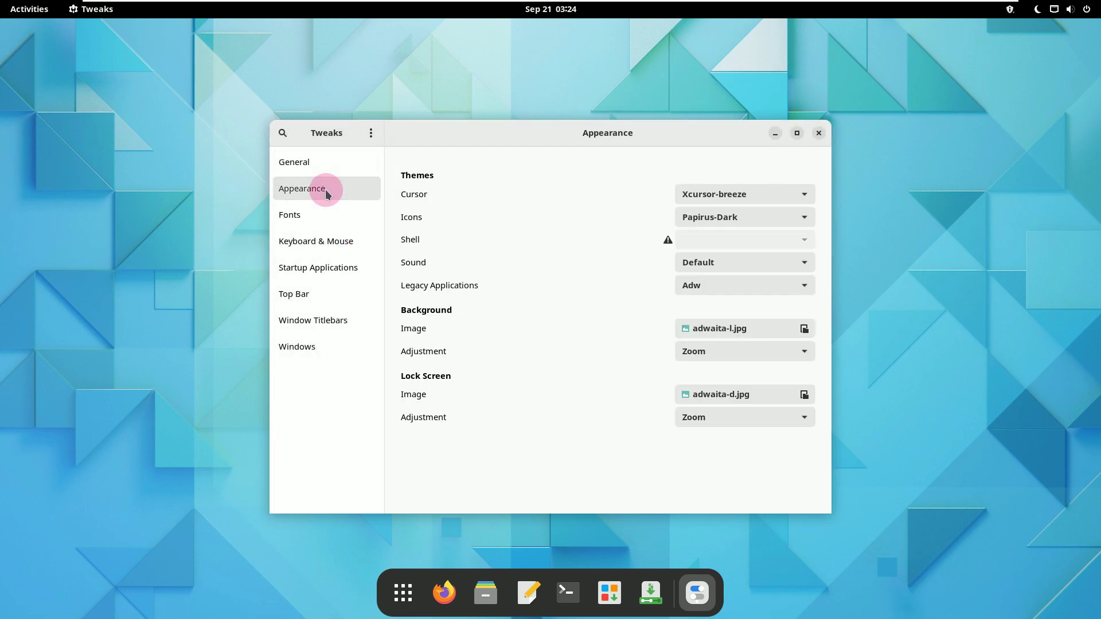
click(332, 349)
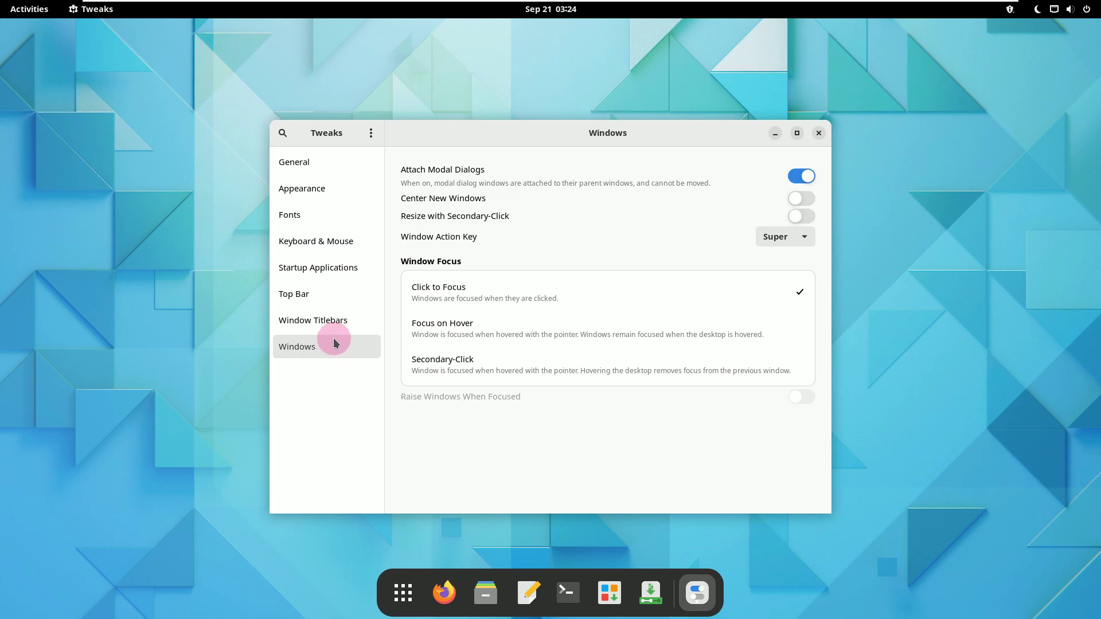
click(336, 321)
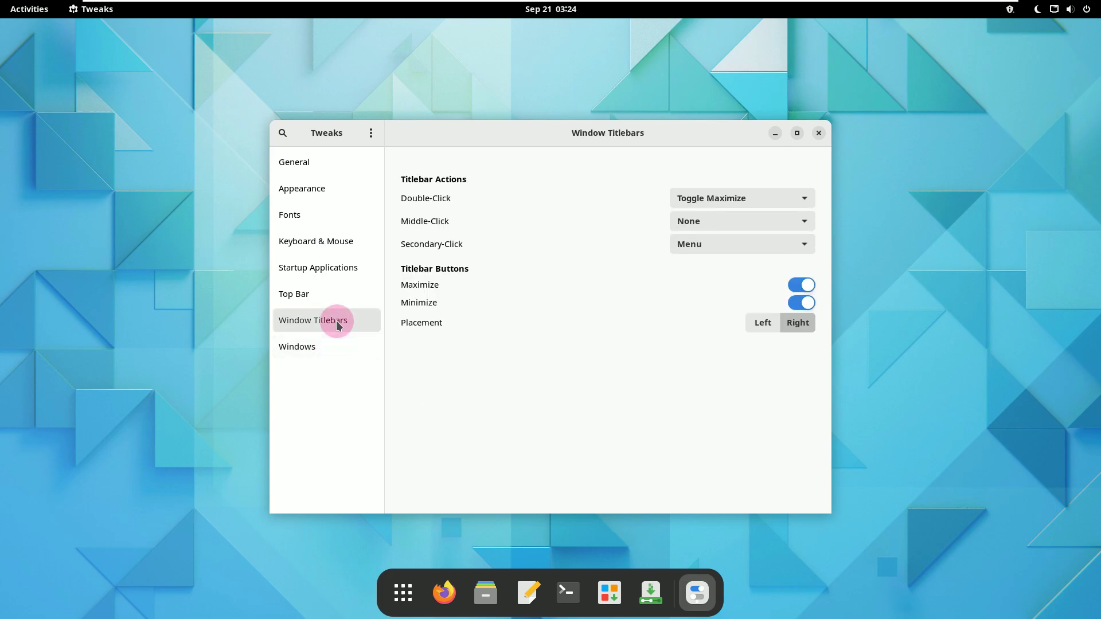
click(340, 305)
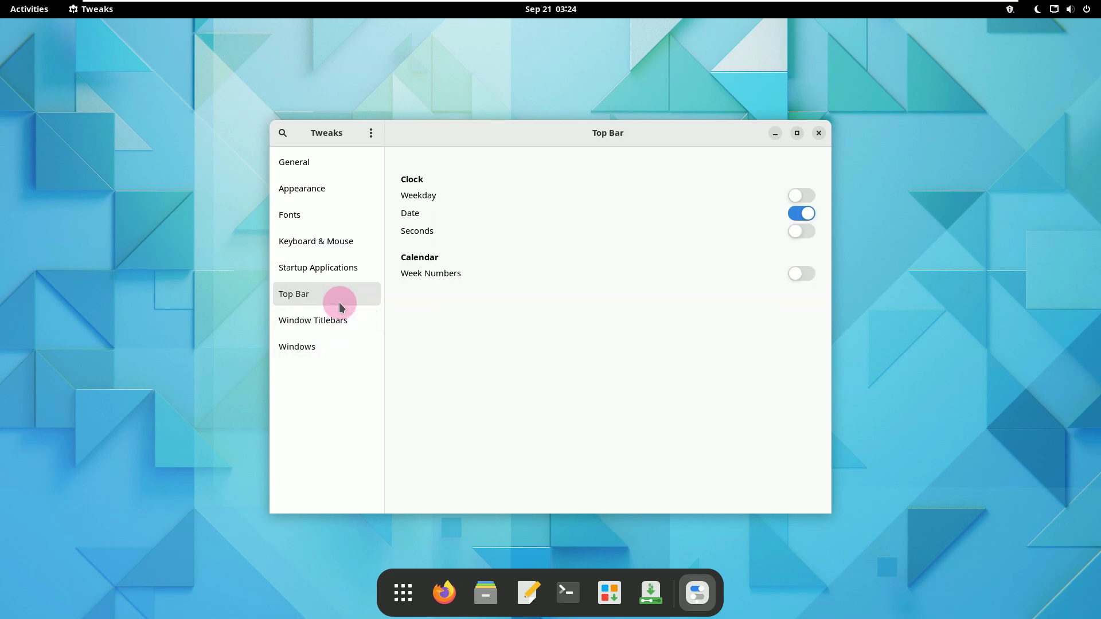
click(342, 278)
click(344, 241)
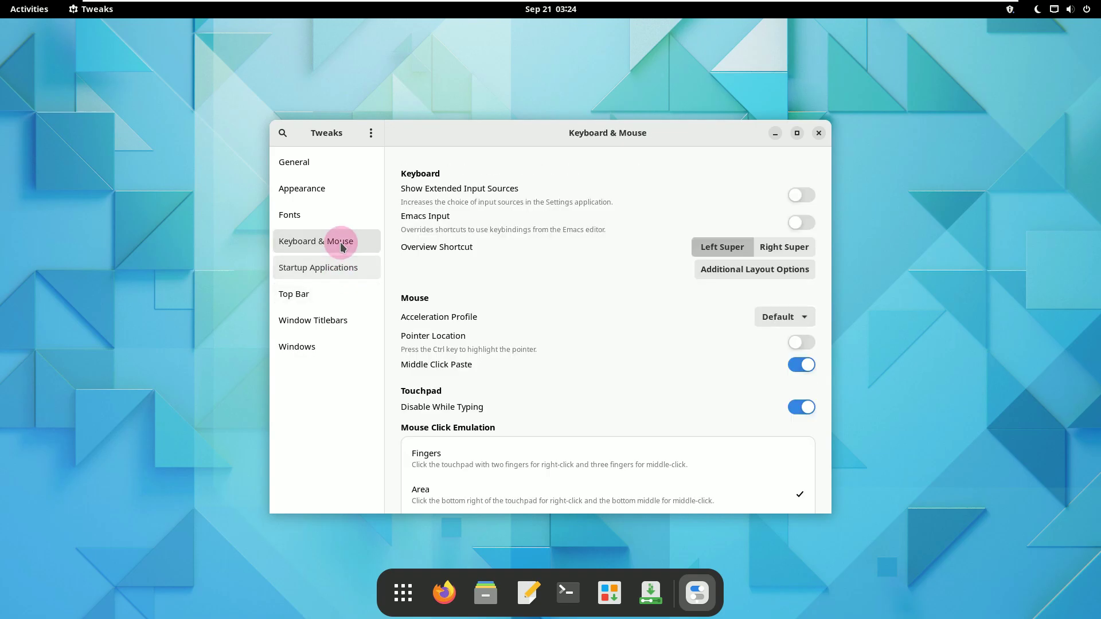
click(335, 219)
click(335, 195)
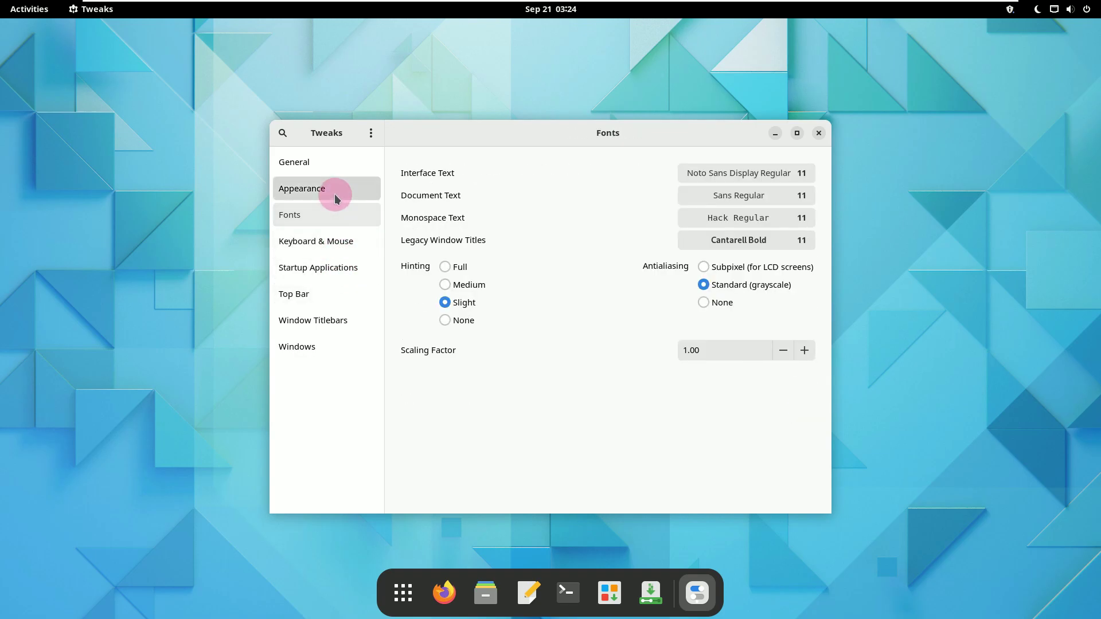
click(820, 133)
- Show the available updates in the package manager, view its About information and close it
click(1009, 9)
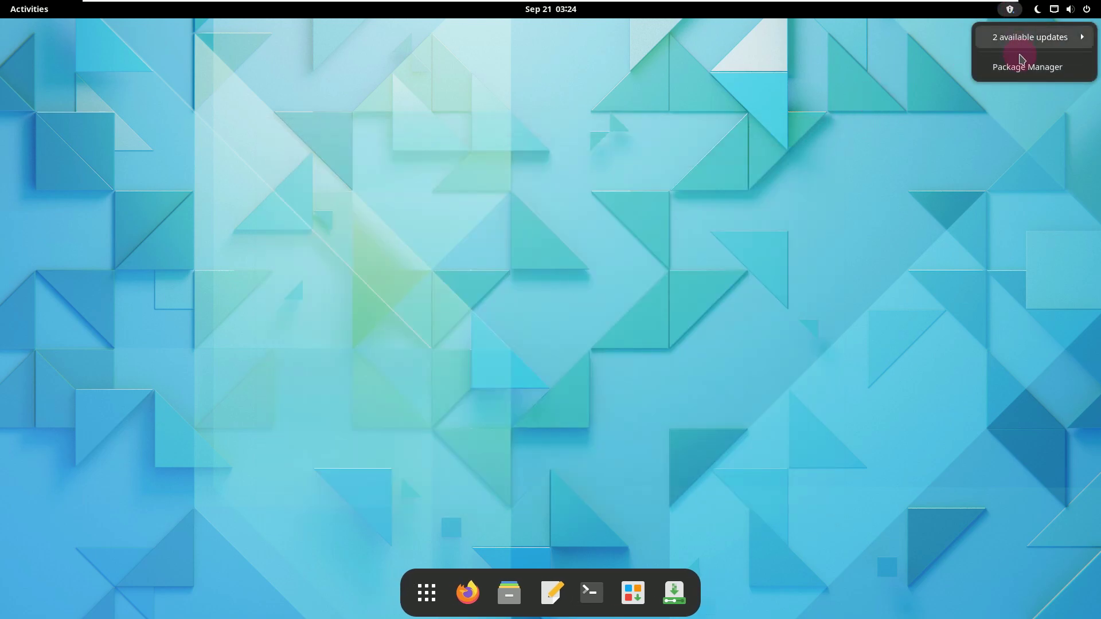
click(1016, 66)
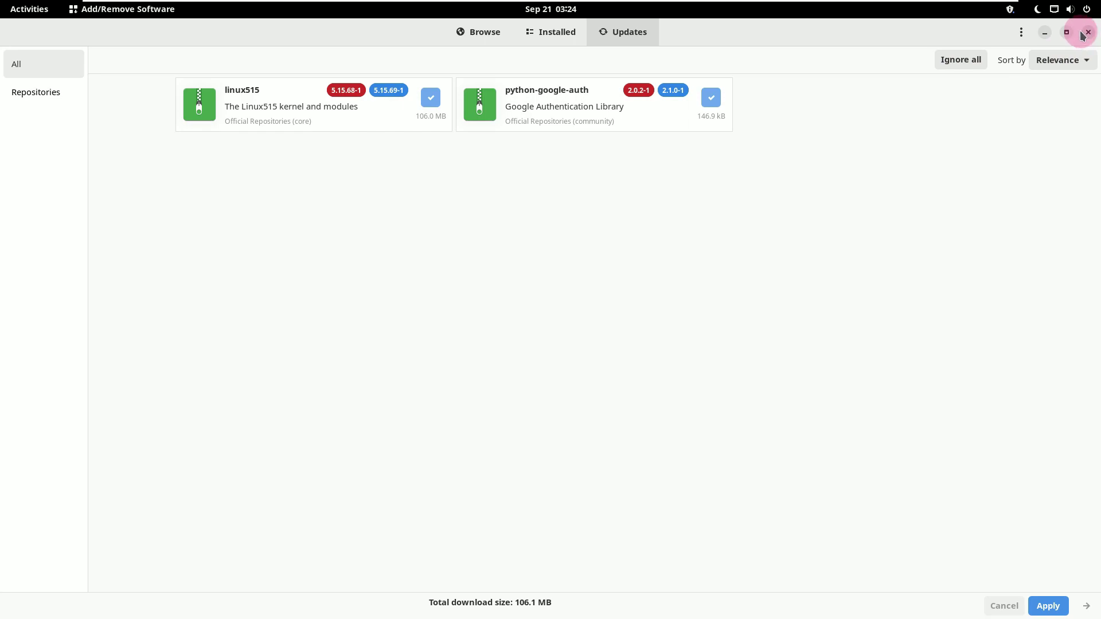
click(1021, 32)
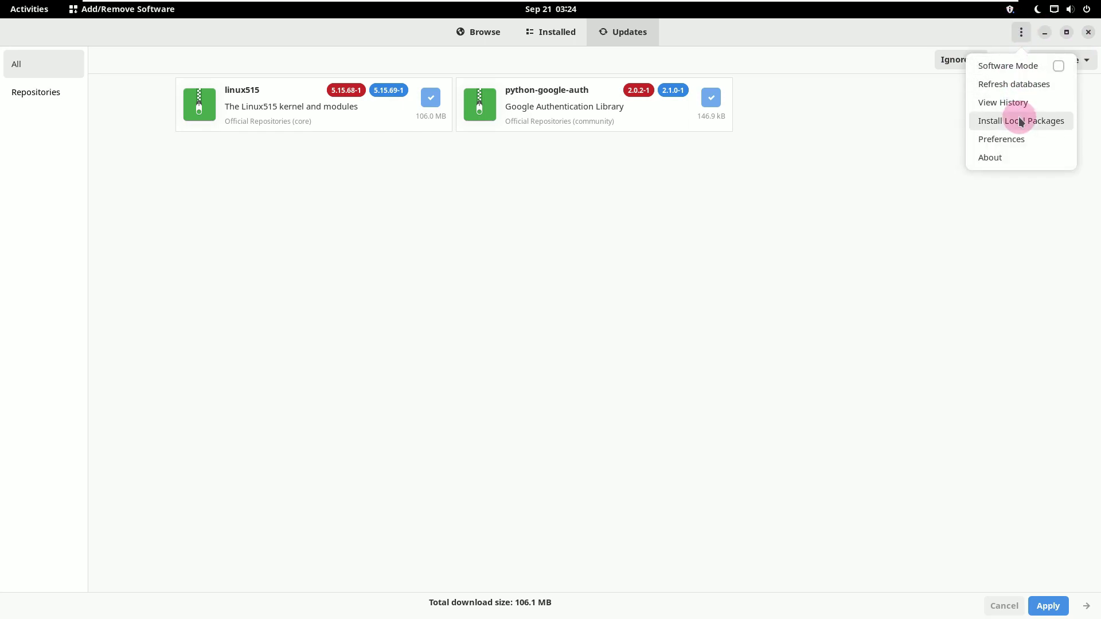
click(1007, 157)
triple_click(552, 340)
click(666, 221)
click(1087, 32)
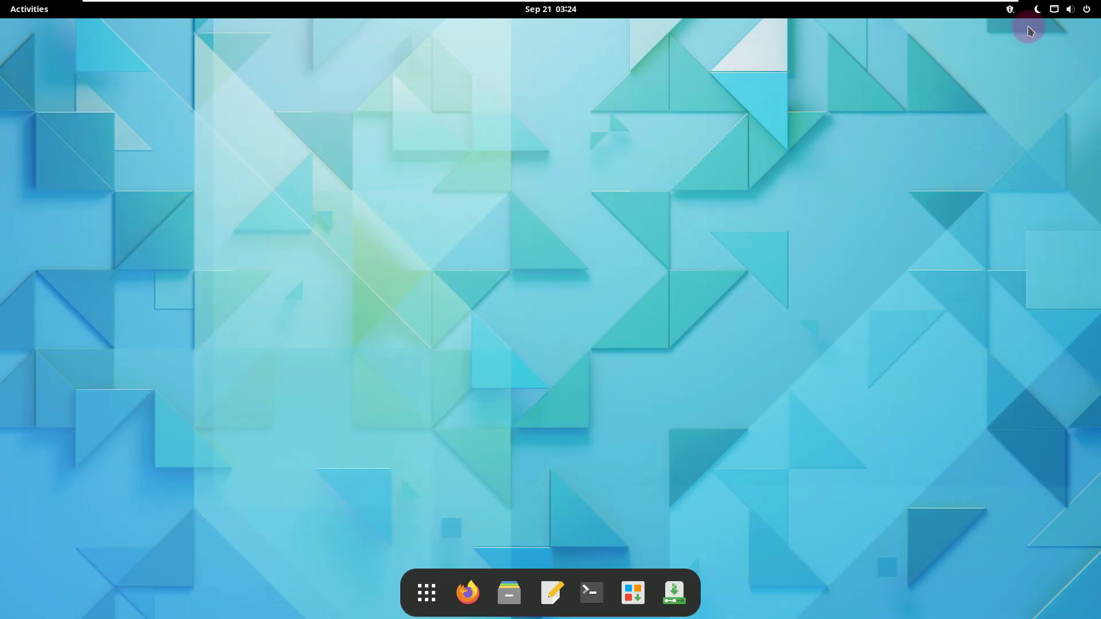
click(1038, 9)
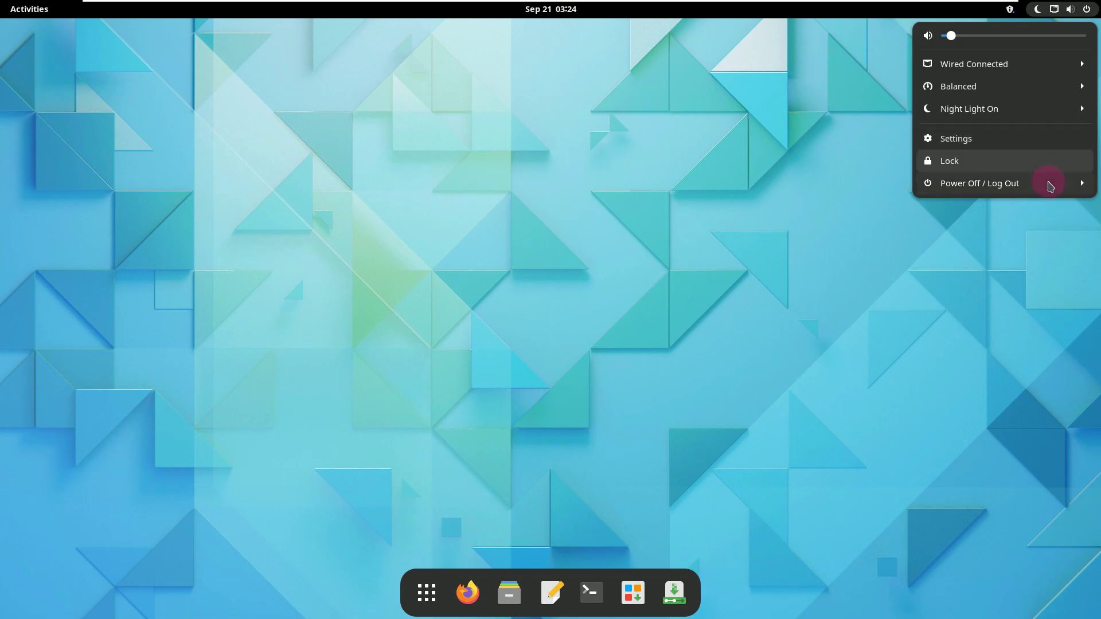
click(597, 189)
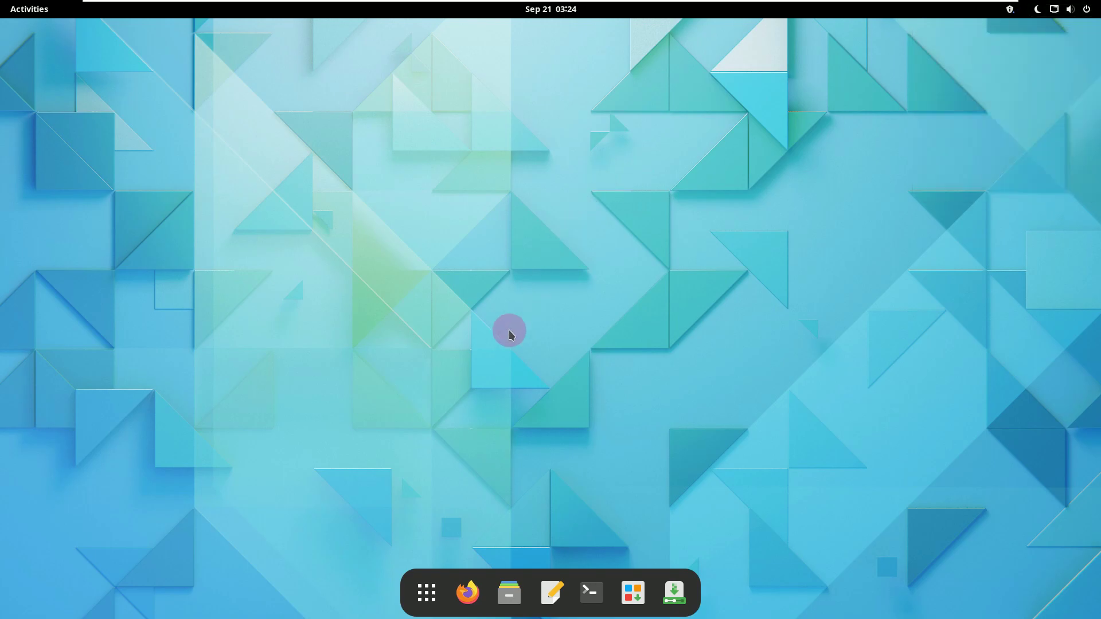
- Browse the applications in the Accessories and Office folders of the application overview
click(425, 582)
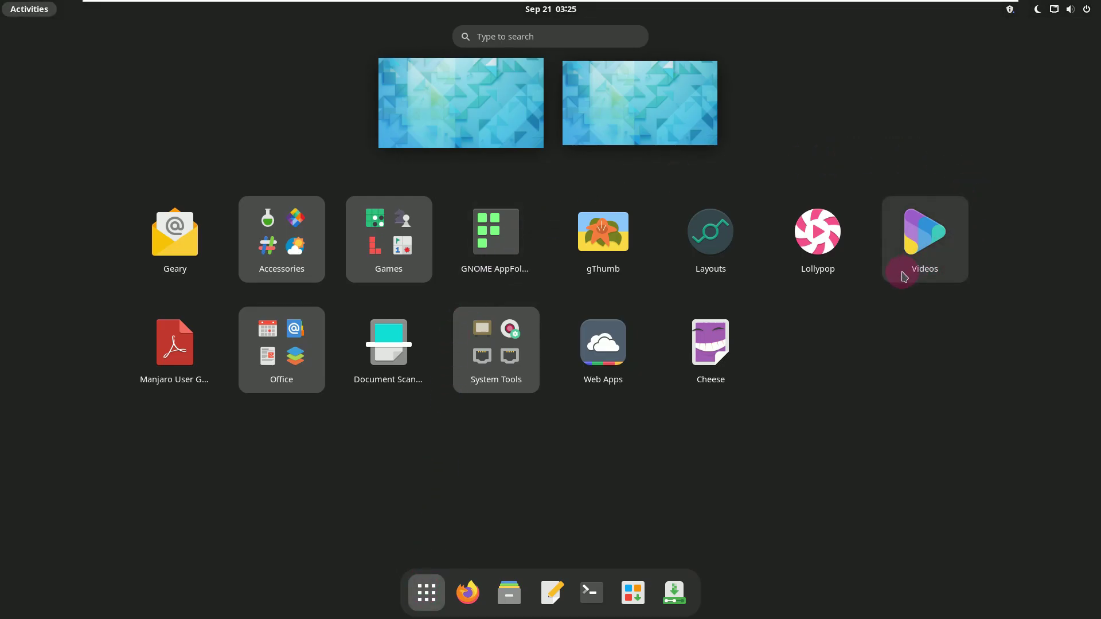
click(310, 251)
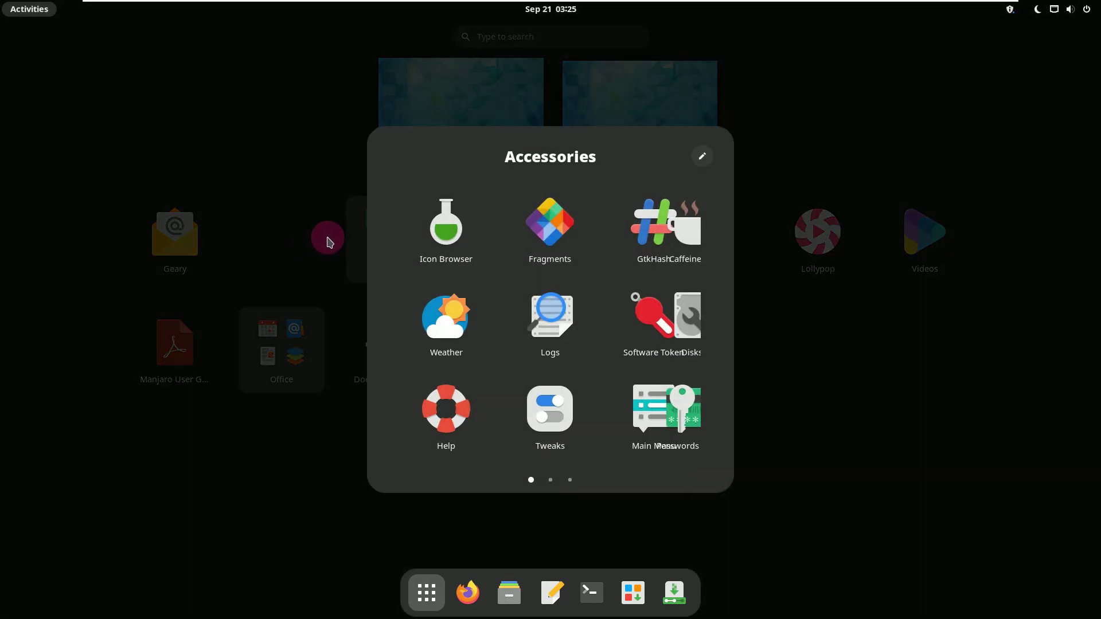
scroll(663, 403, down, 1)
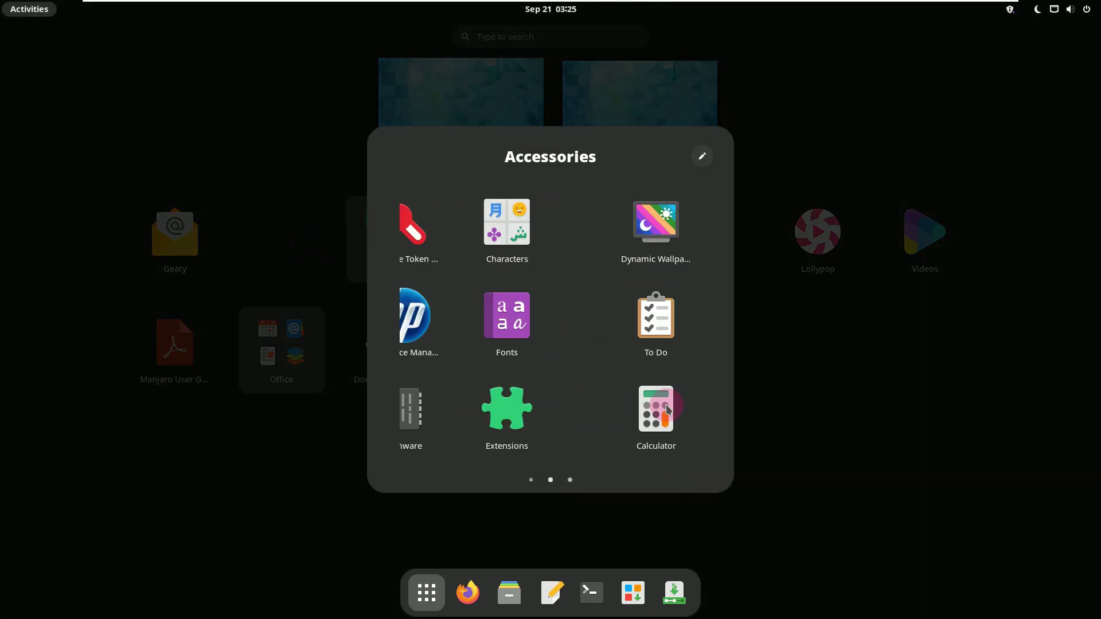
scroll(663, 400, down, 1)
click(848, 373)
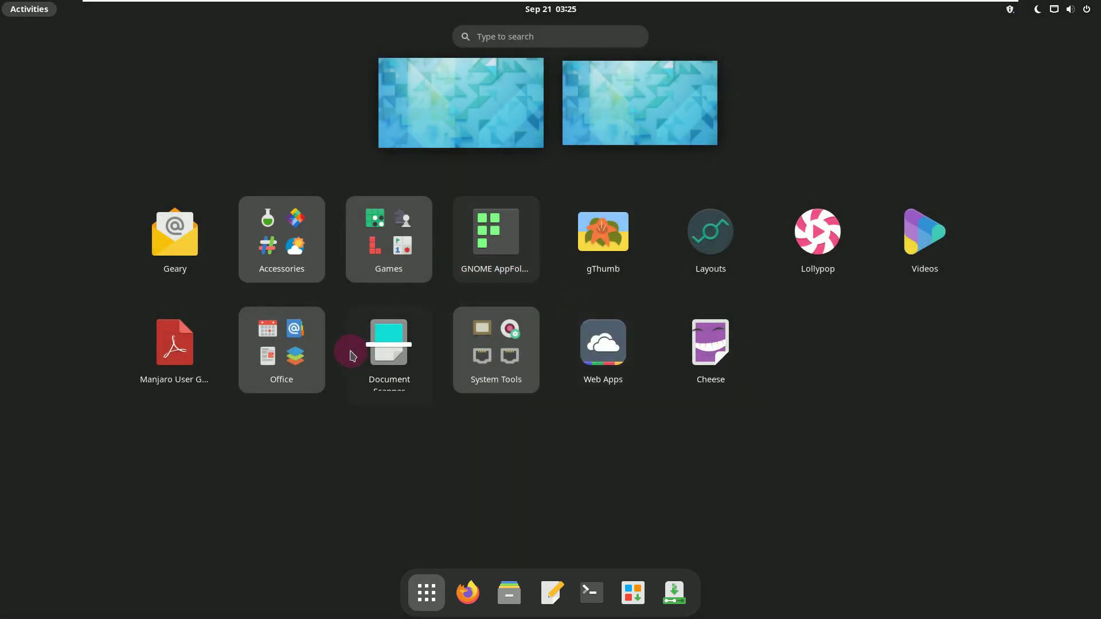
click(312, 351)
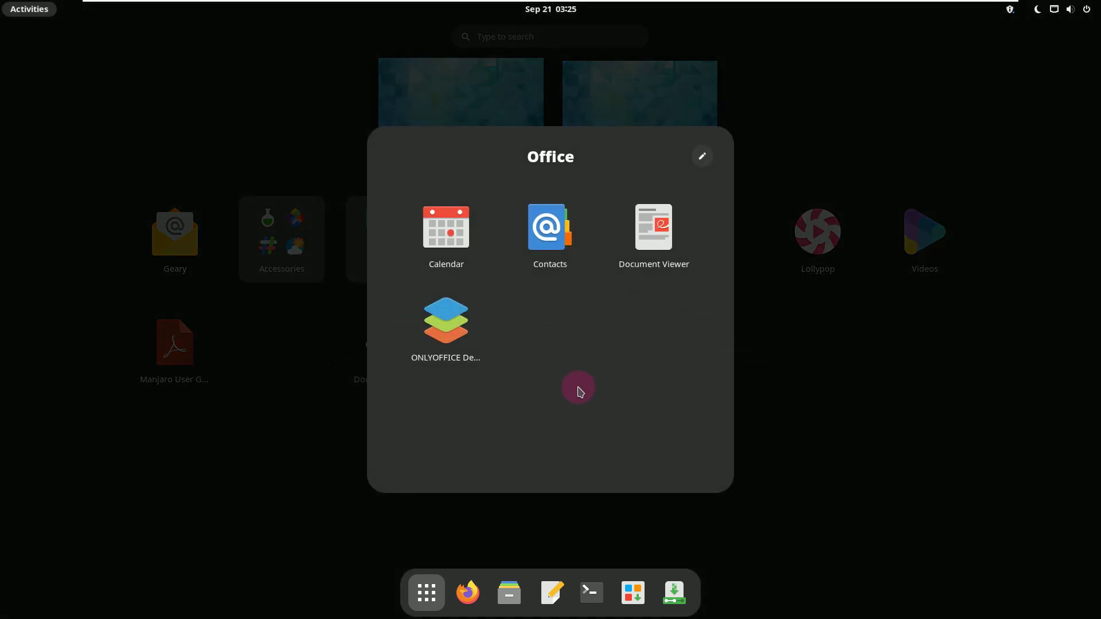
click(819, 430)
- Look through the applications in the System Tools folder and close the folder
click(510, 372)
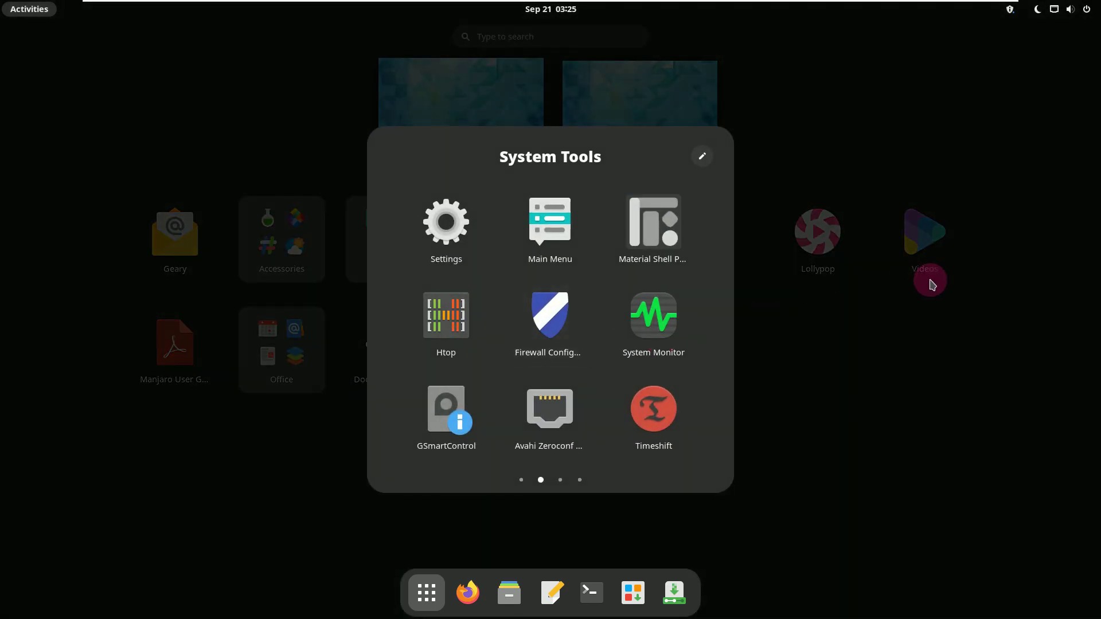
scroll(698, 248, down, 1)
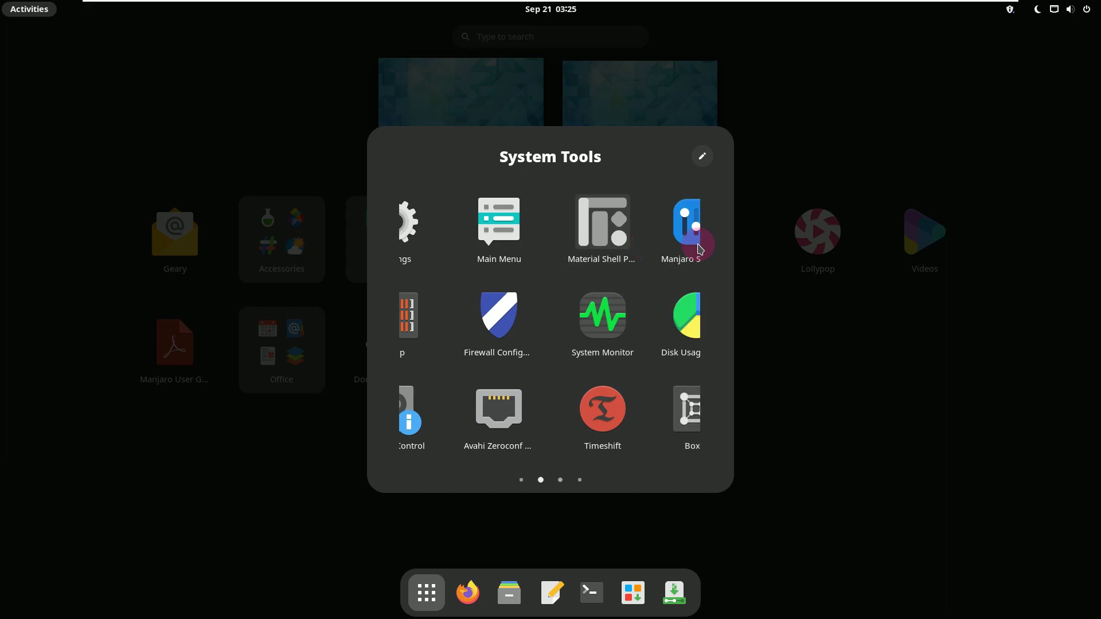
scroll(699, 247, down, 1)
scroll(698, 247, up, 1)
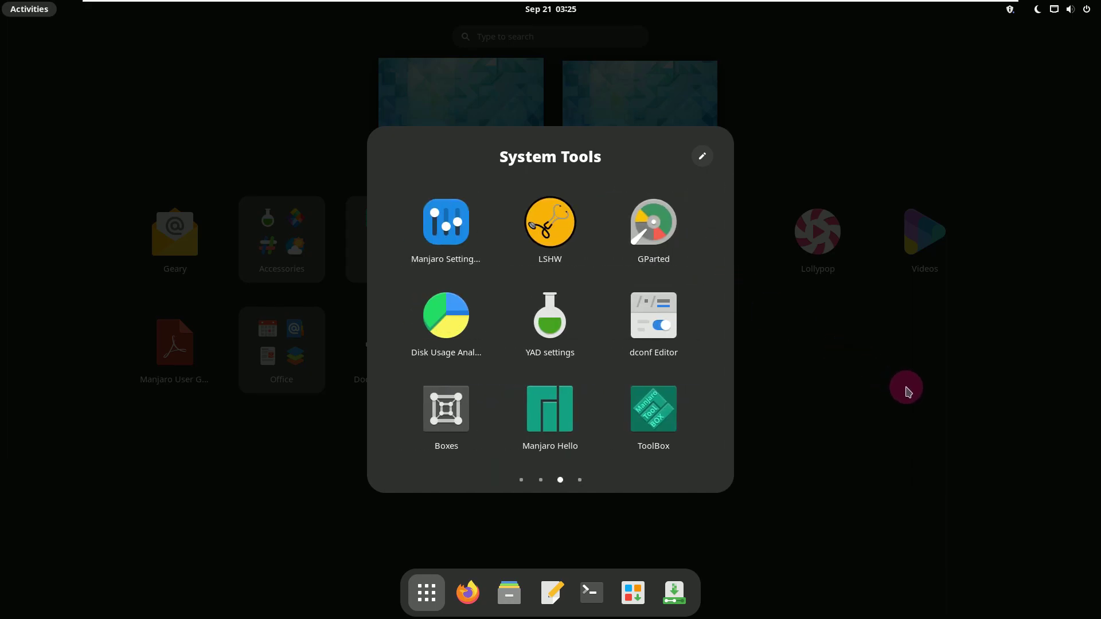
click(906, 391)
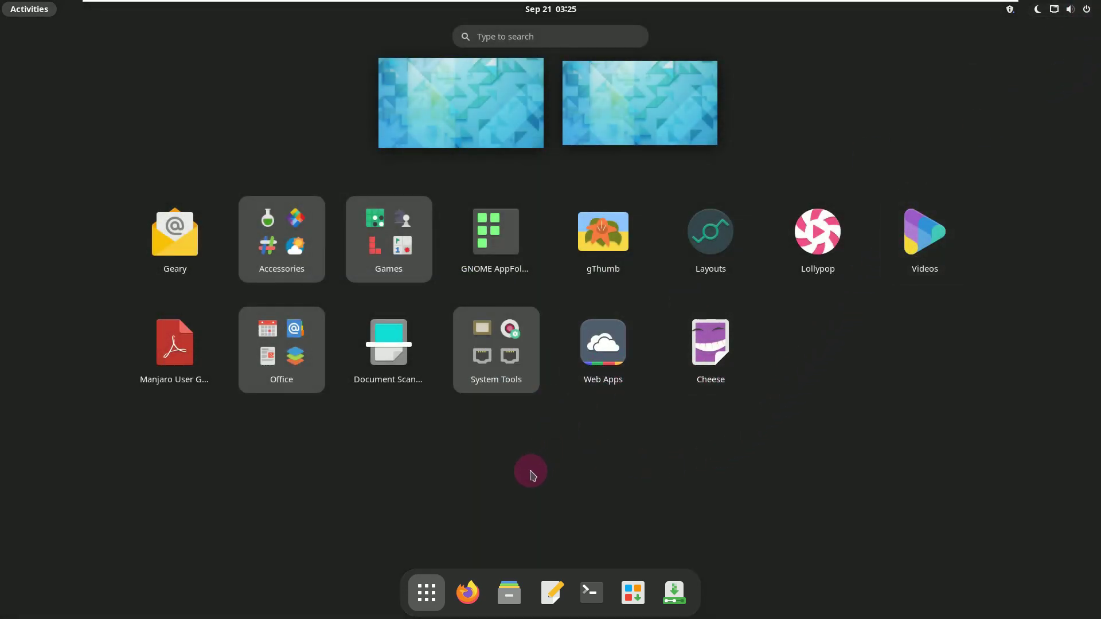
- Leave the application overview, launch Firefox and dismiss its address bar search tip
click(426, 592)
click(467, 592)
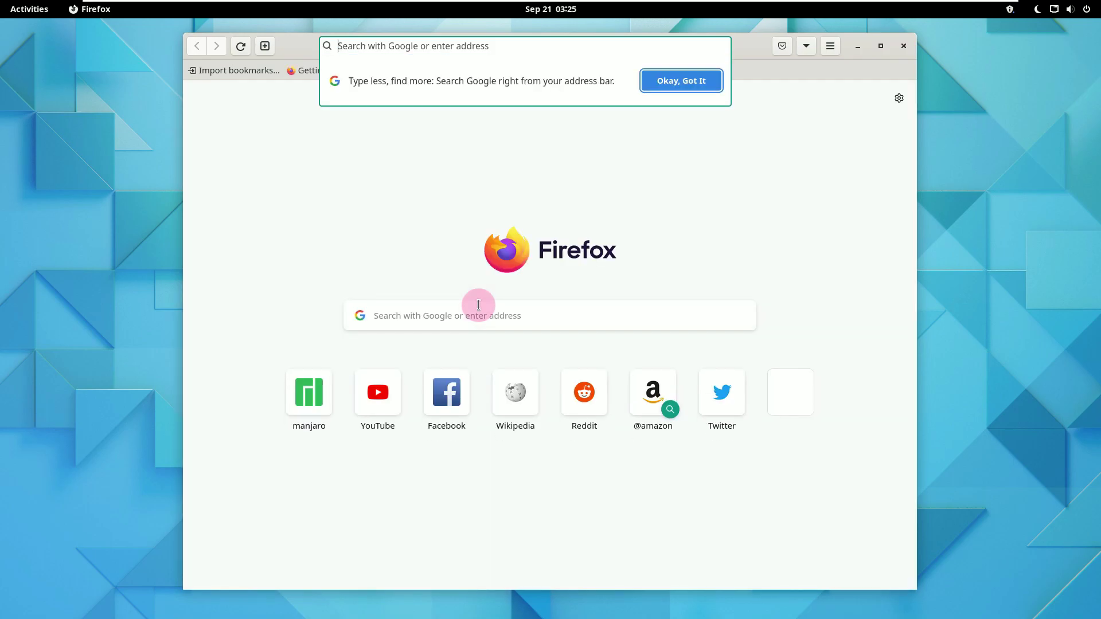
click(669, 87)
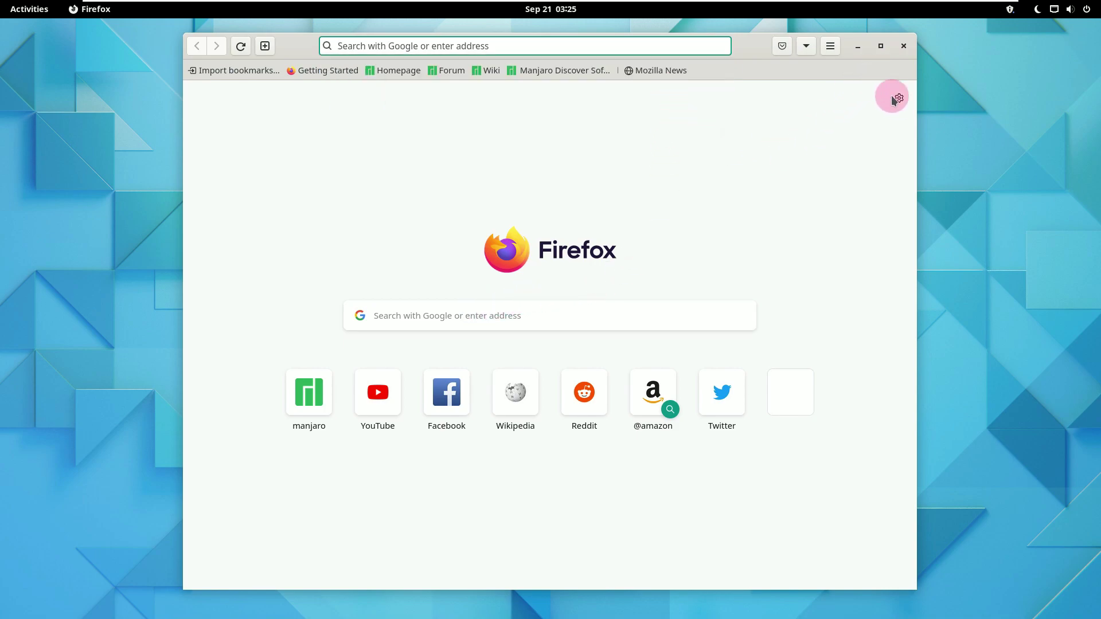
- Show the About Mozilla Firefox information, highlight the version number and close the window
click(831, 46)
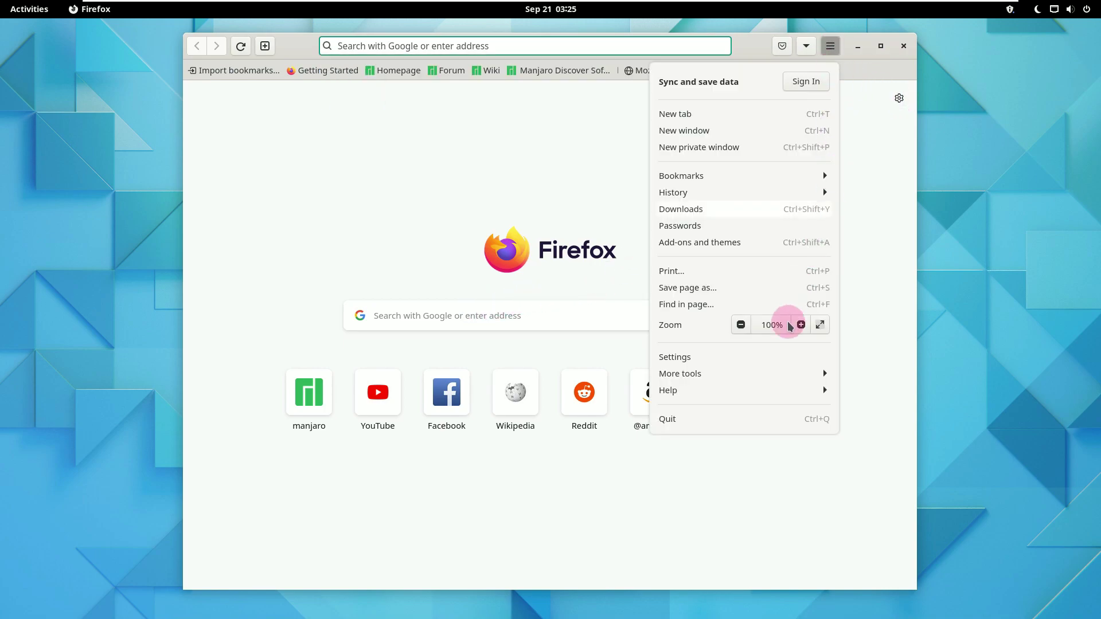
click(751, 386)
click(741, 187)
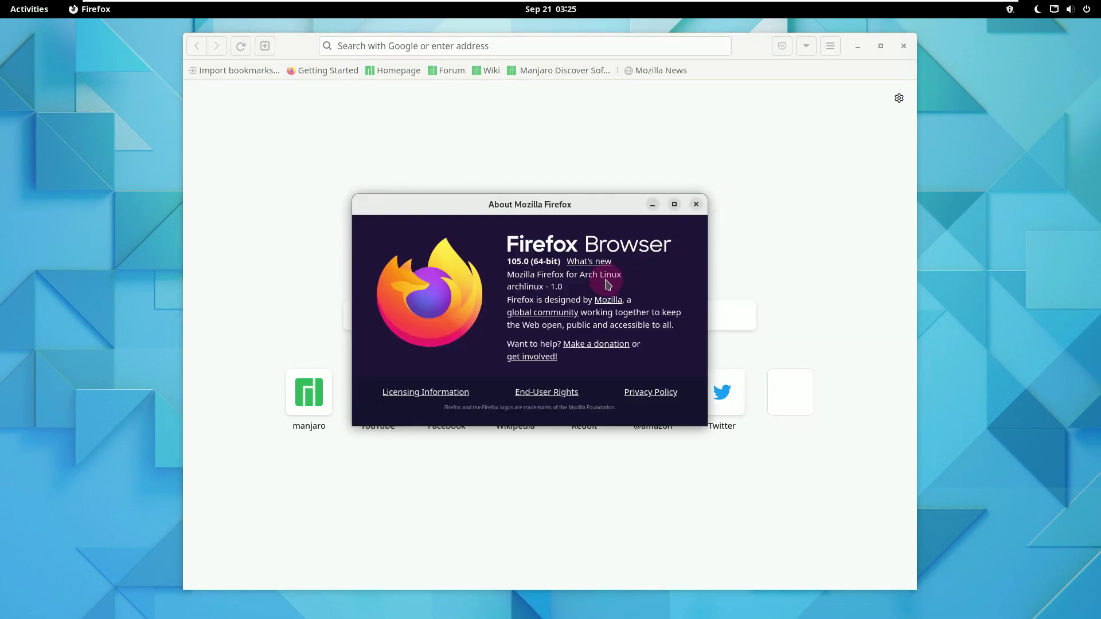
drag(507, 262, 646, 258)
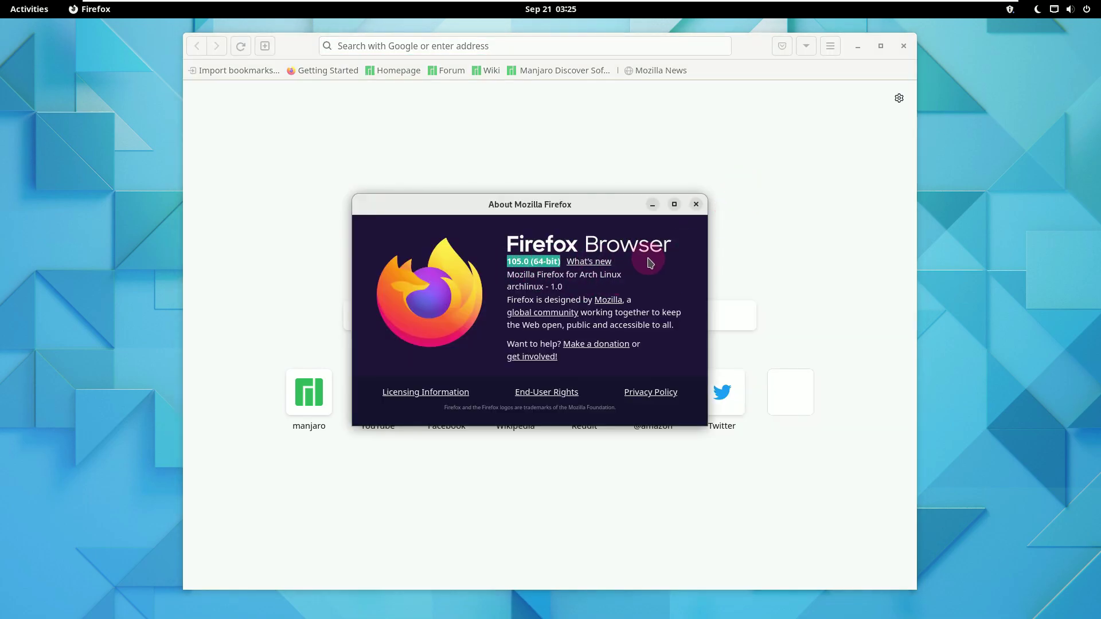
click(696, 206)
- Open the bookmarked Manjaro homepage and look through the page down to its footer
right_click(487, 48)
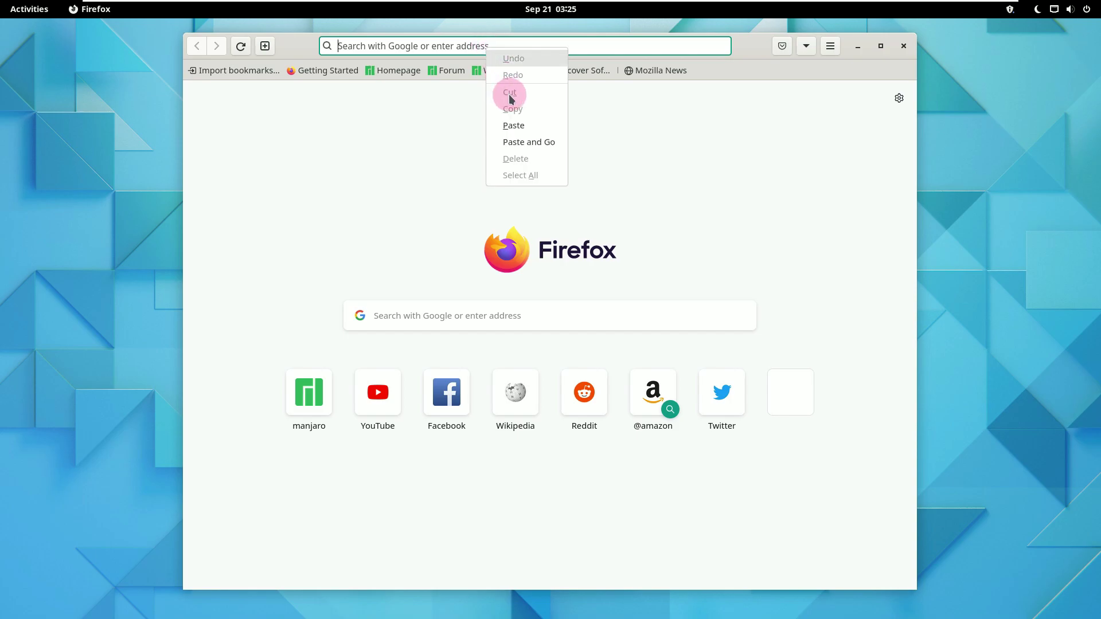
click(399, 79)
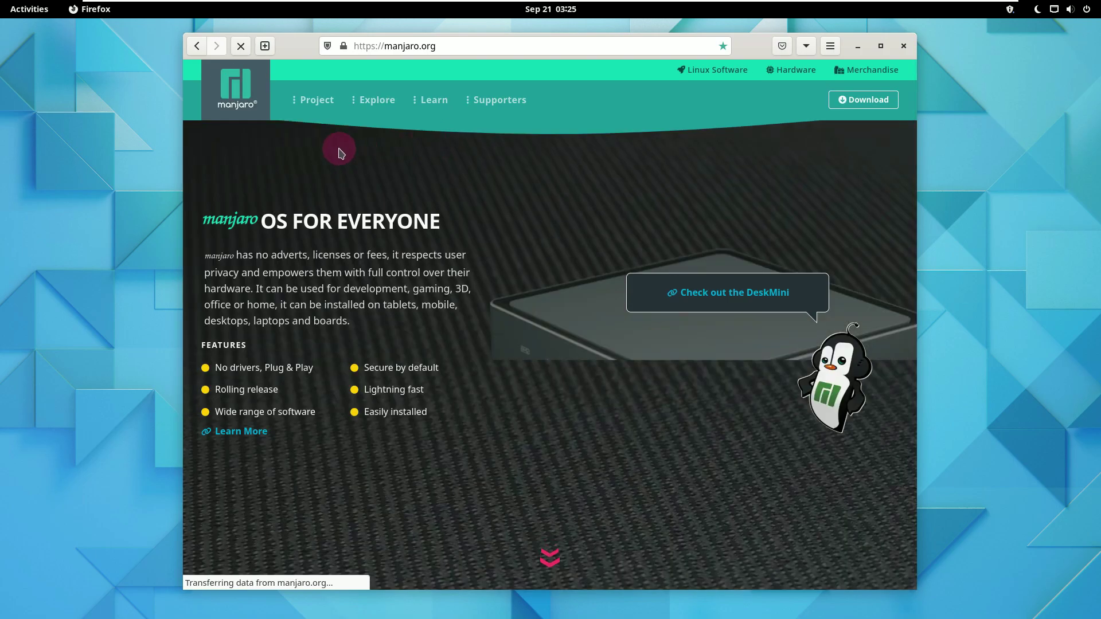
scroll(374, 314, down, 8)
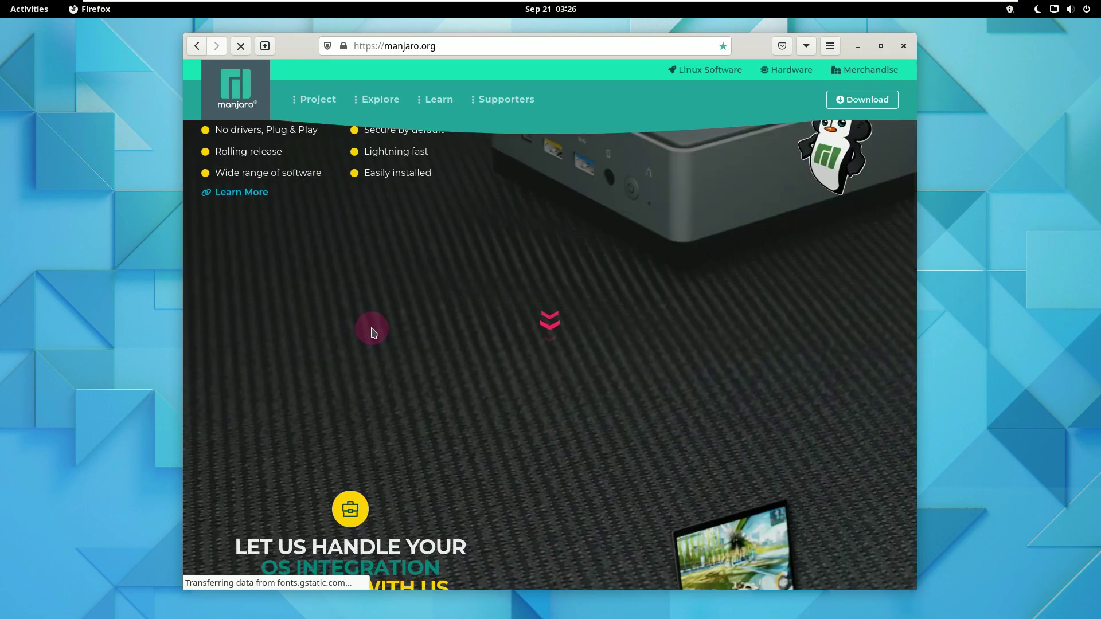
scroll(374, 332, down, 10)
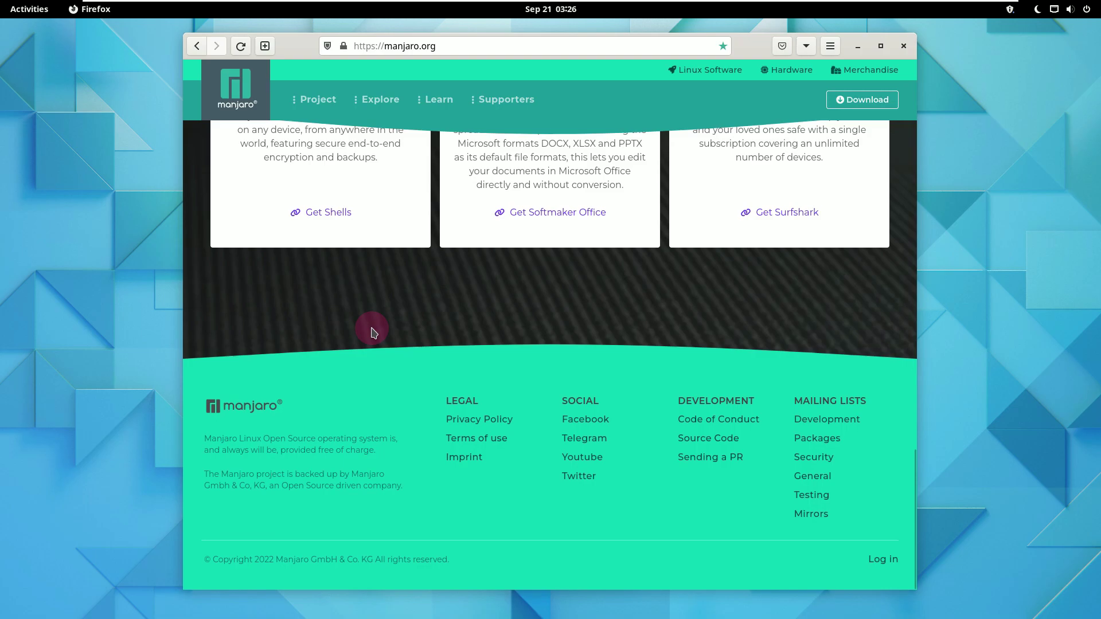
scroll(503, 448, up, 10)
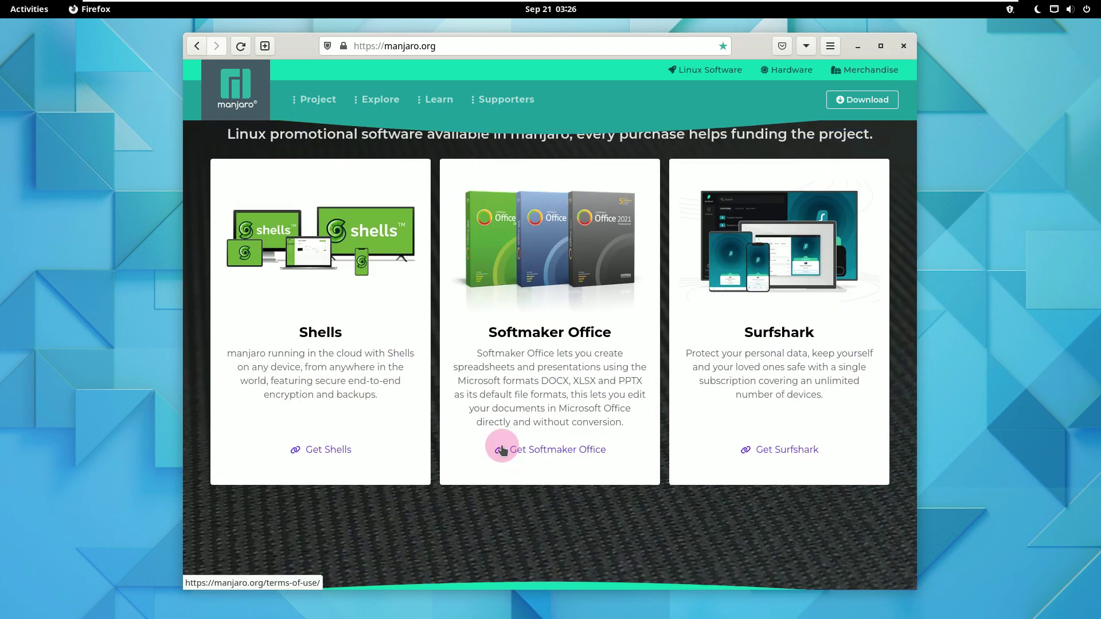
scroll(503, 448, up, 6)
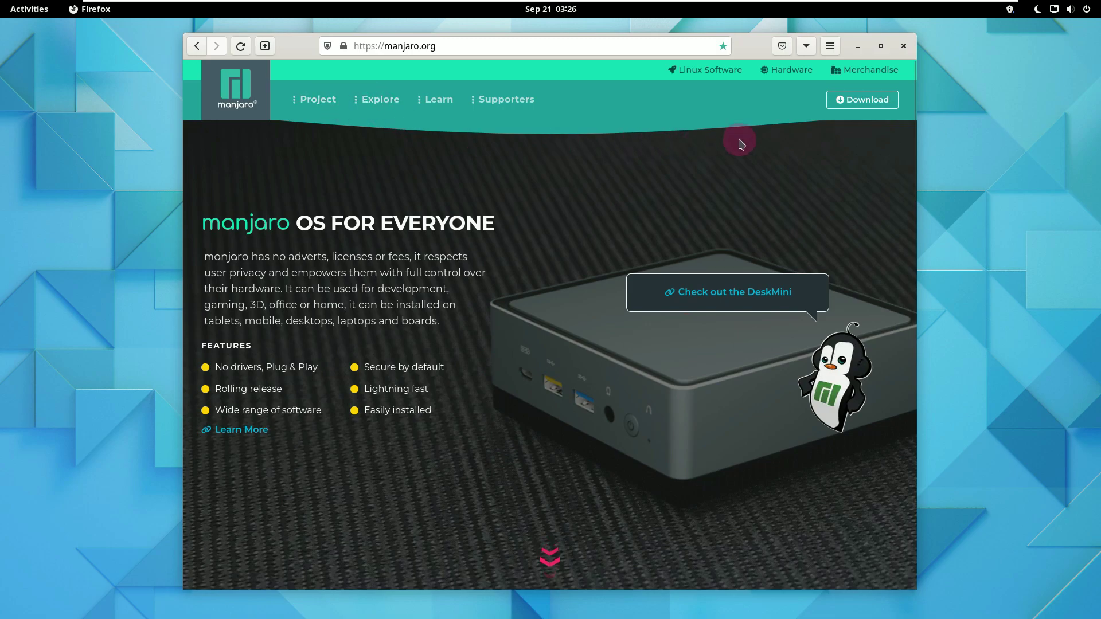
scroll(624, 257, down, 8)
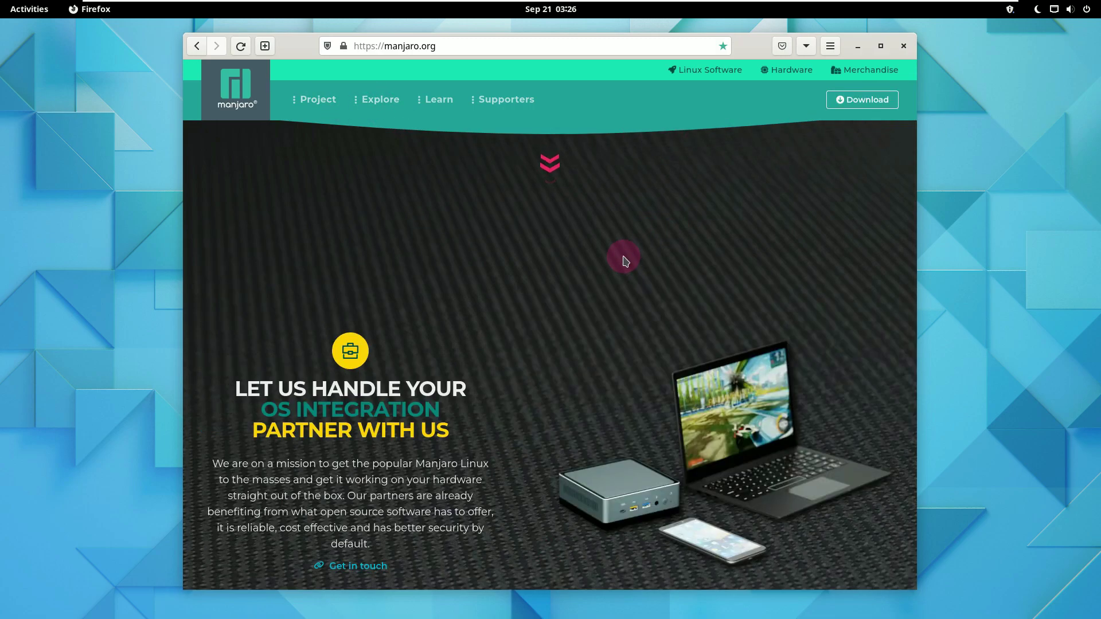
scroll(618, 367, down, 10)
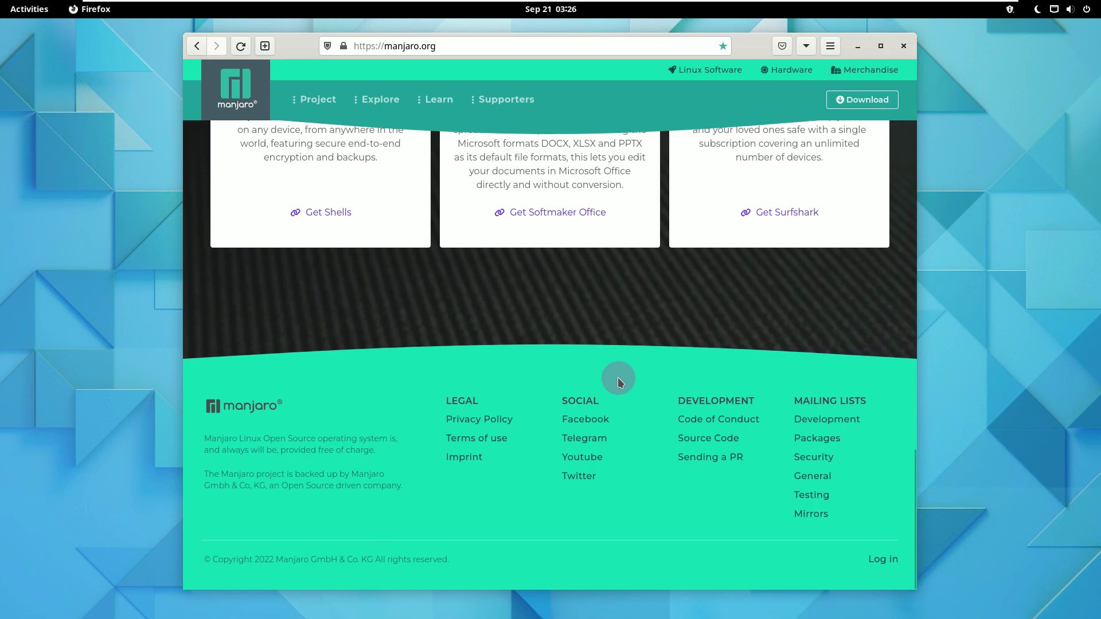
click(641, 324)
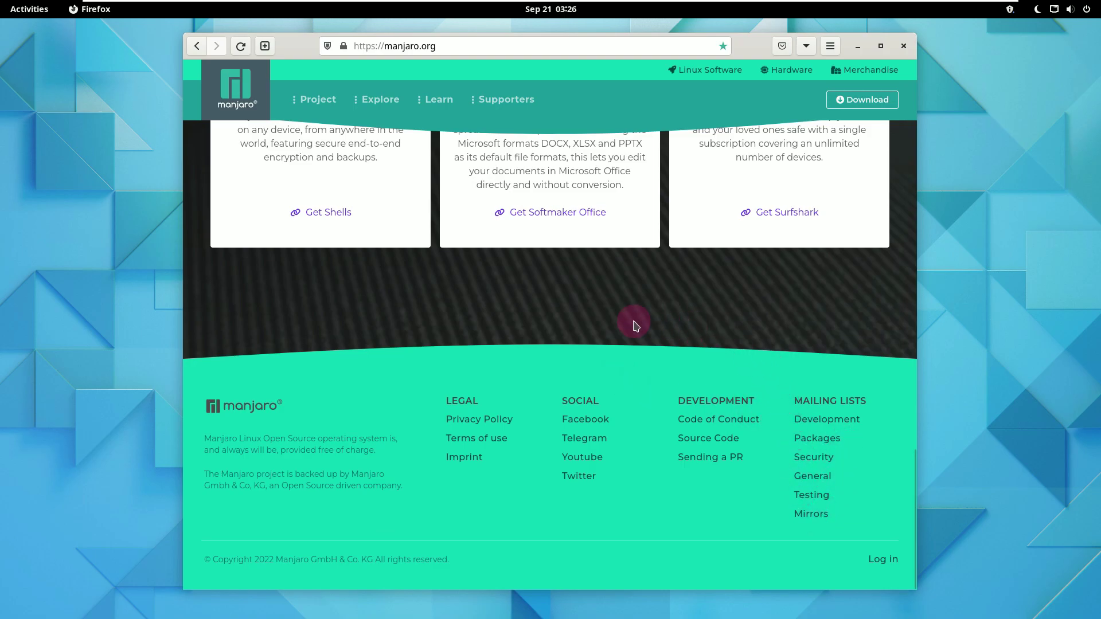
- Load Youtube.com/9to5linux, try to subscribe to the channel and dismiss the sign-in prompt
click(420, 45)
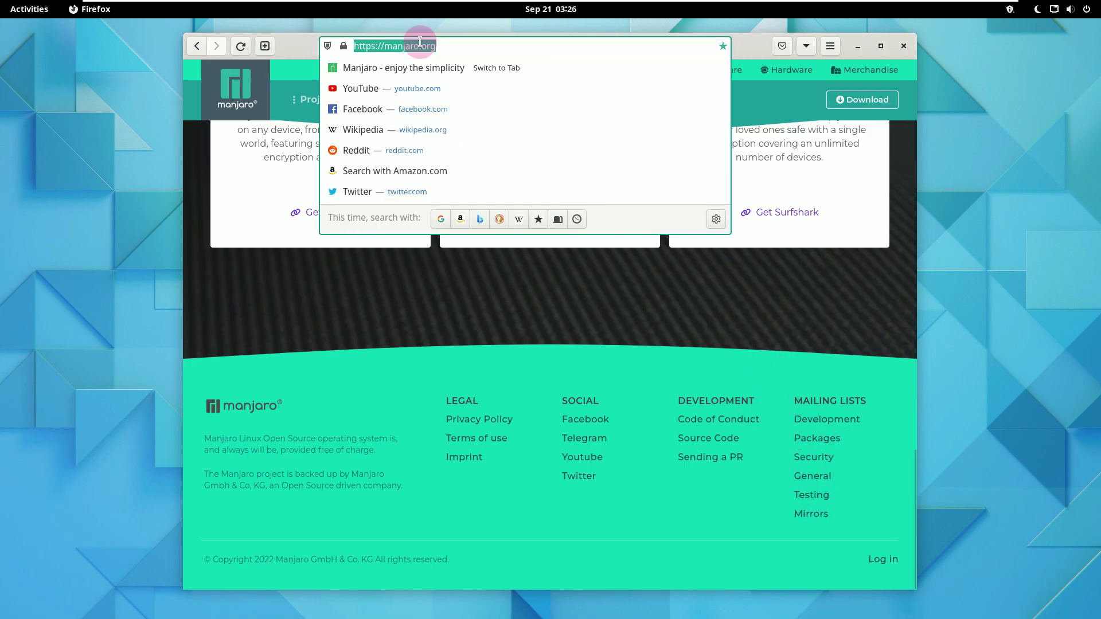
text(Youtube.com/9to5linux)
drag(476, 50, 310, 46)
key(Return)
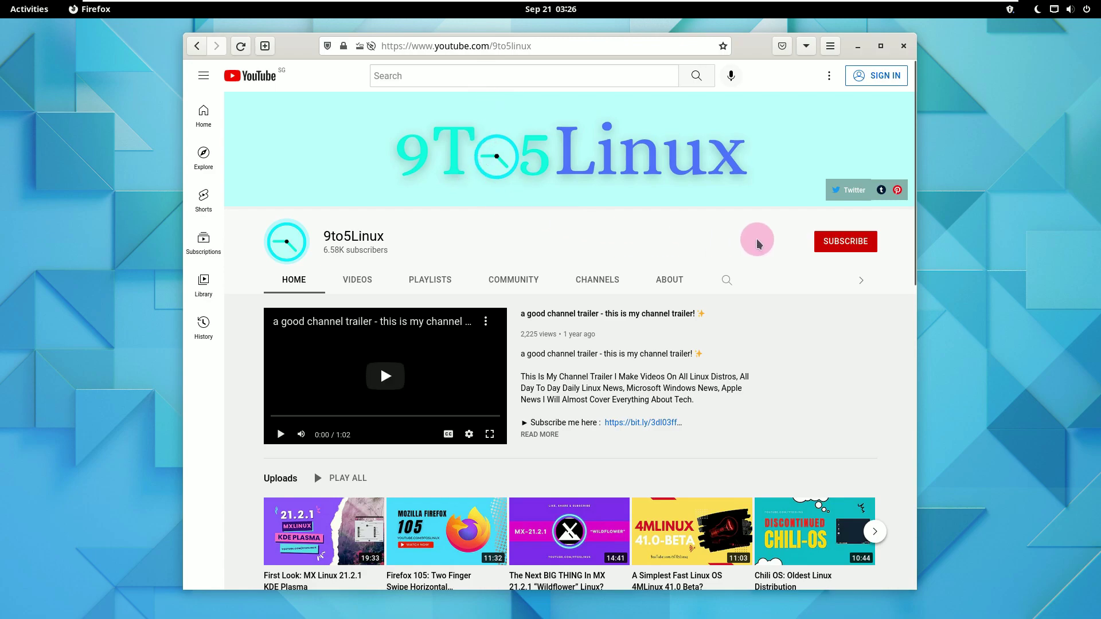
click(845, 242)
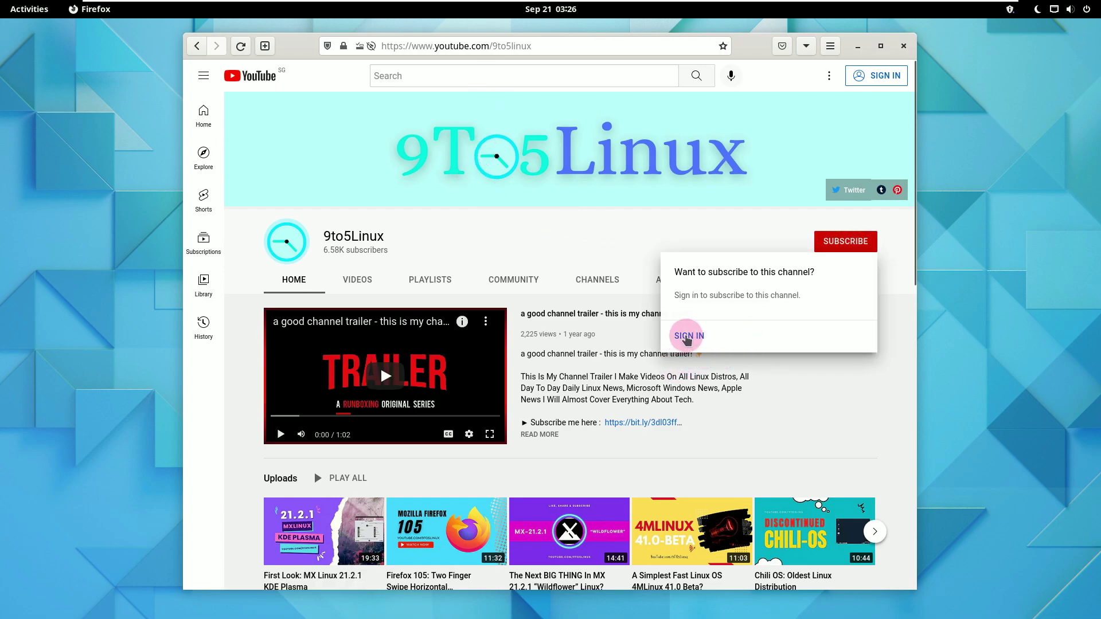
click(565, 238)
- Show the channel's About page and highlight the daily upload statement and the weekly schedule in its description
click(675, 280)
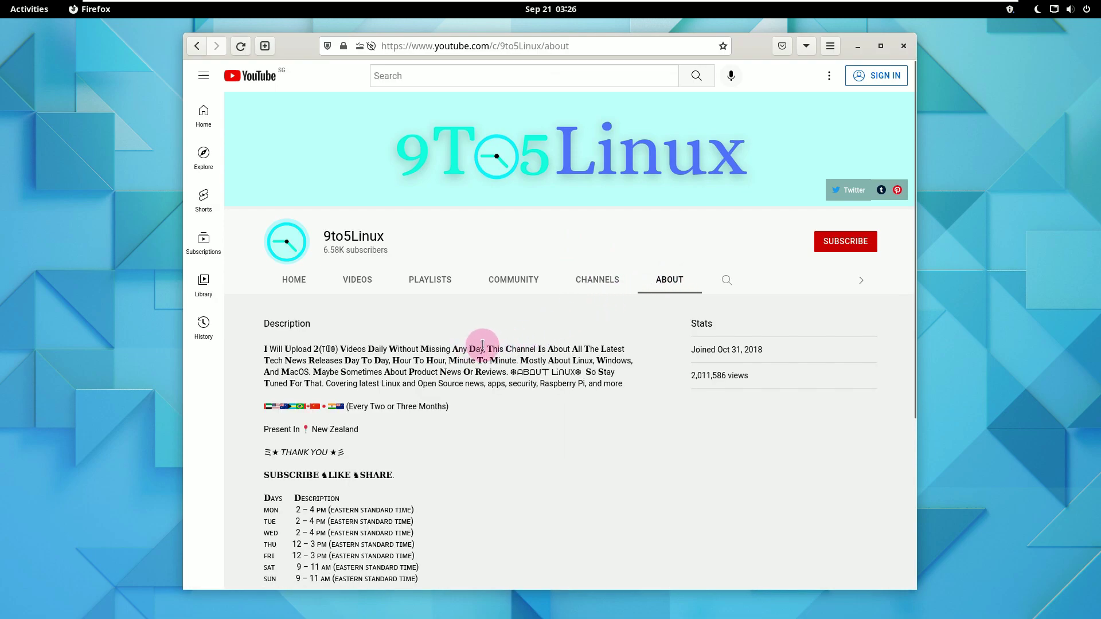
drag(485, 344, 265, 349)
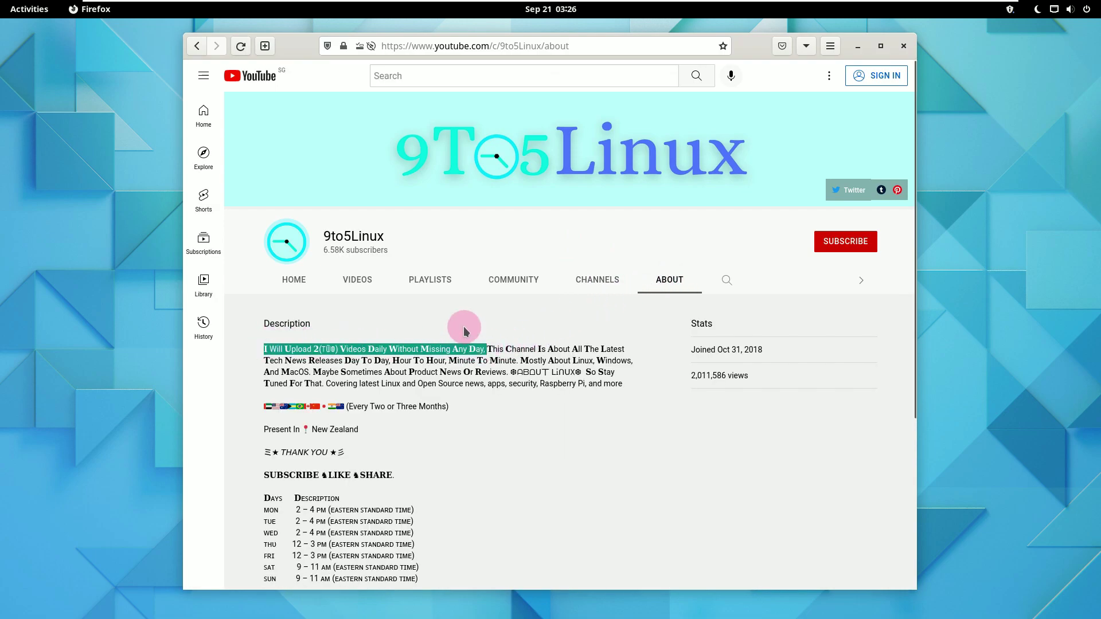
scroll(473, 324, down, 2)
drag(263, 395, 445, 505)
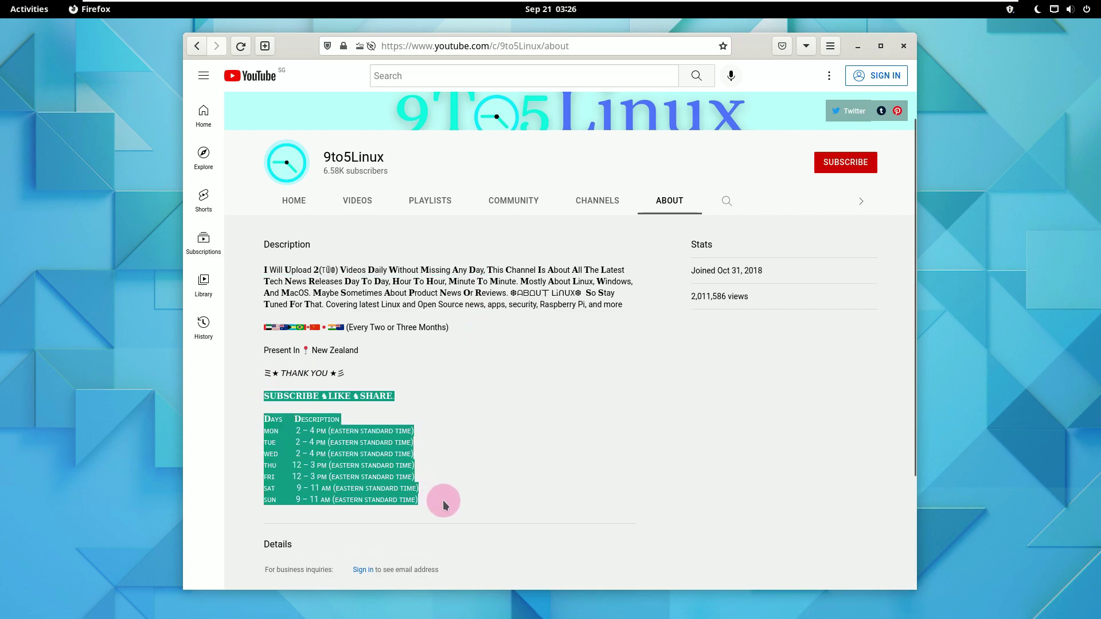
- Search within the 9to5Linux channel for manjaro
click(726, 200)
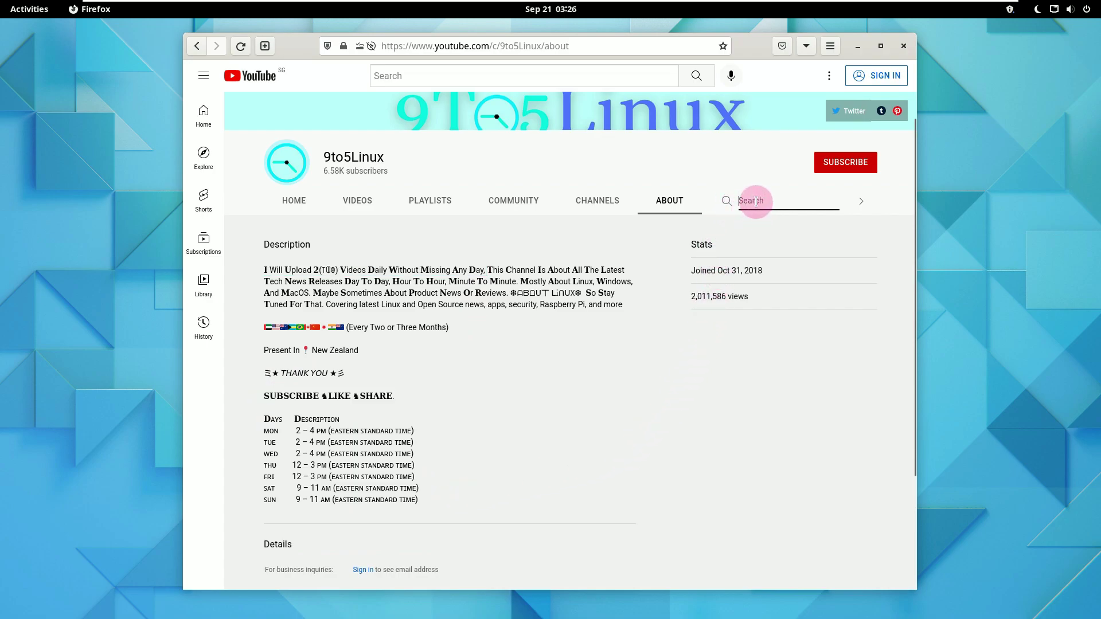
text(manjaro)
key(Return)
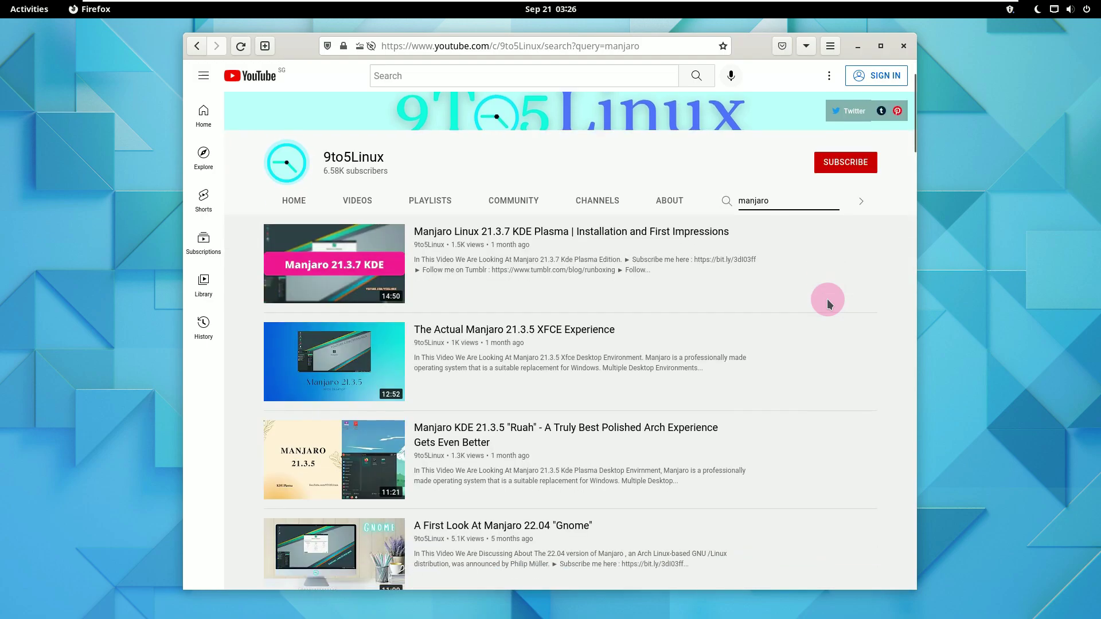
- Look through the channel's manjaro videos, return to the start of the list and close Firefox
scroll(826, 298, down, 4)
scroll(827, 298, down, 3)
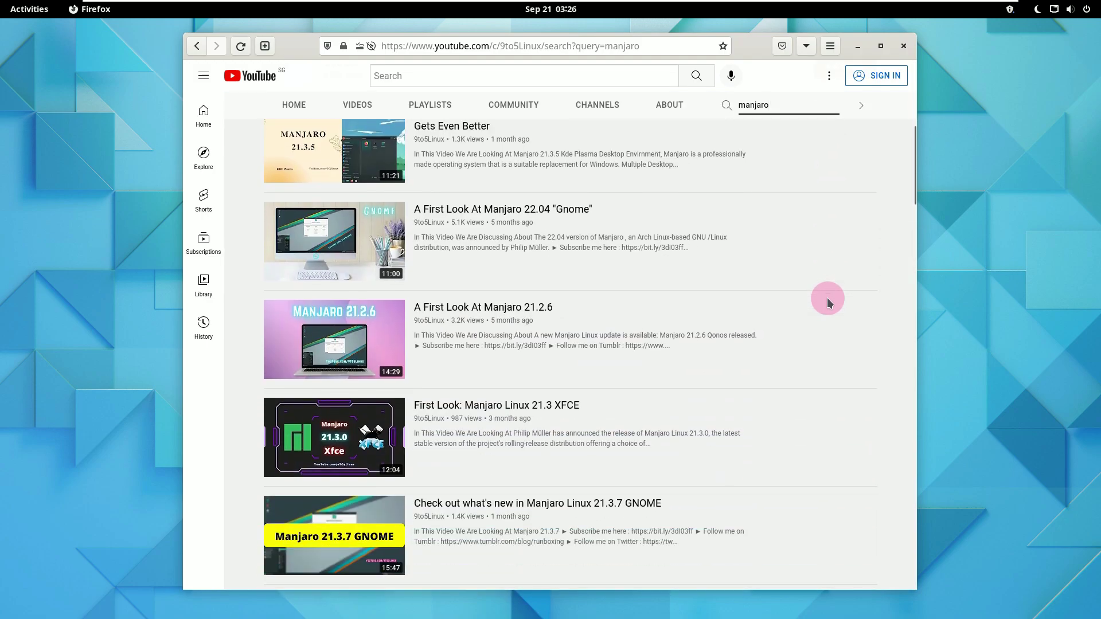
scroll(827, 297, down, 1)
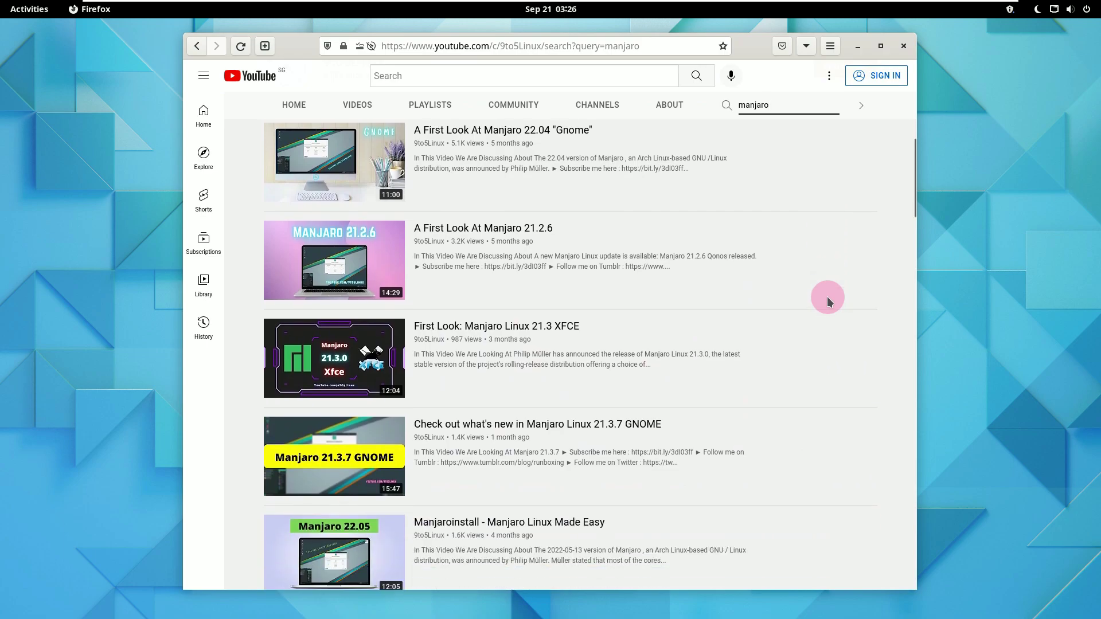
scroll(826, 297, down, 4)
scroll(827, 297, down, 5)
scroll(827, 297, down, 4)
scroll(827, 291, up, 4)
scroll(826, 286, up, 9)
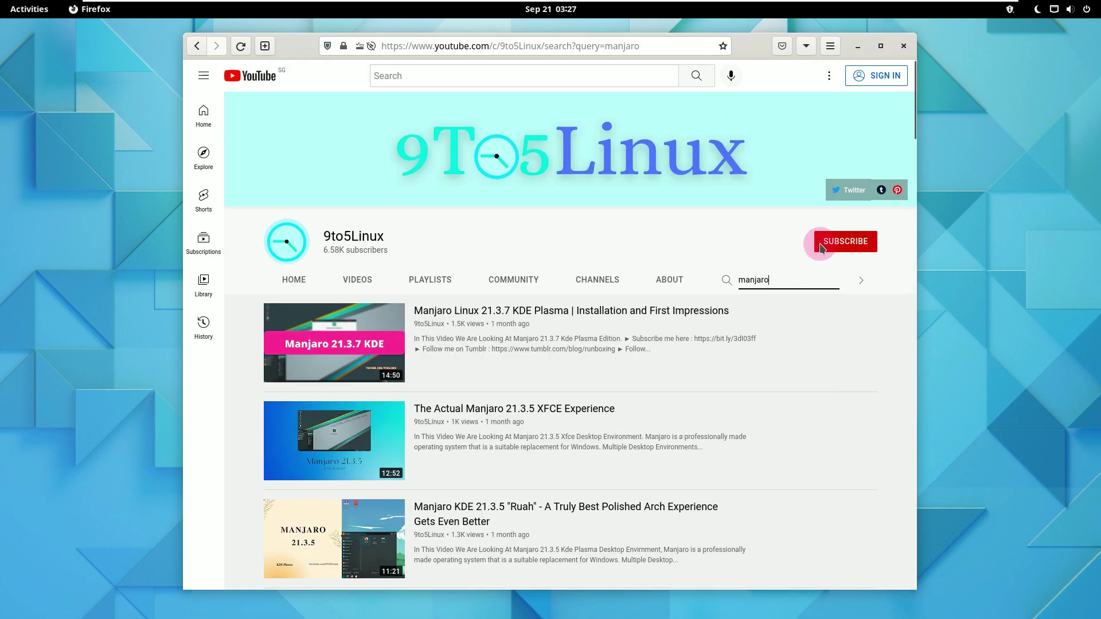
click(820, 247)
click(902, 48)
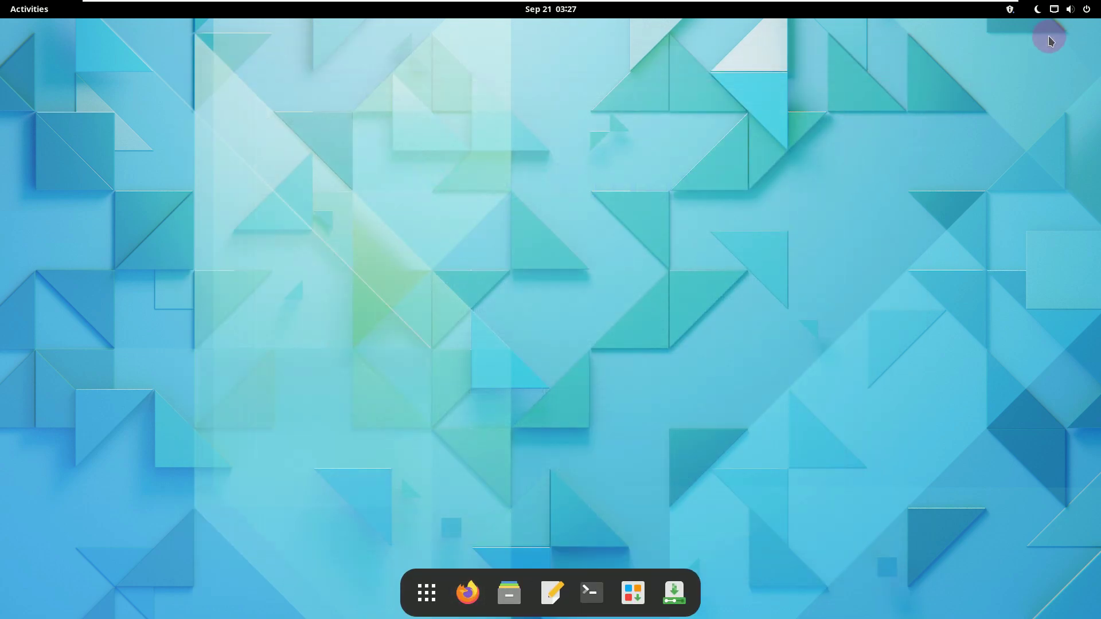
- Look through the Office and Accessories folders in the application overview
click(426, 591)
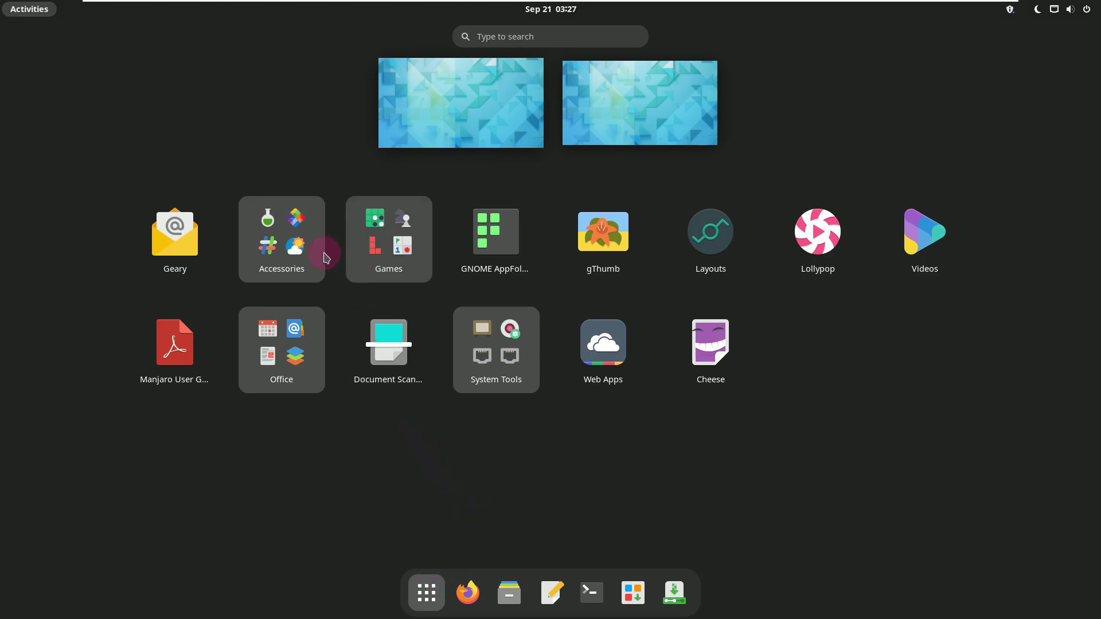
click(290, 367)
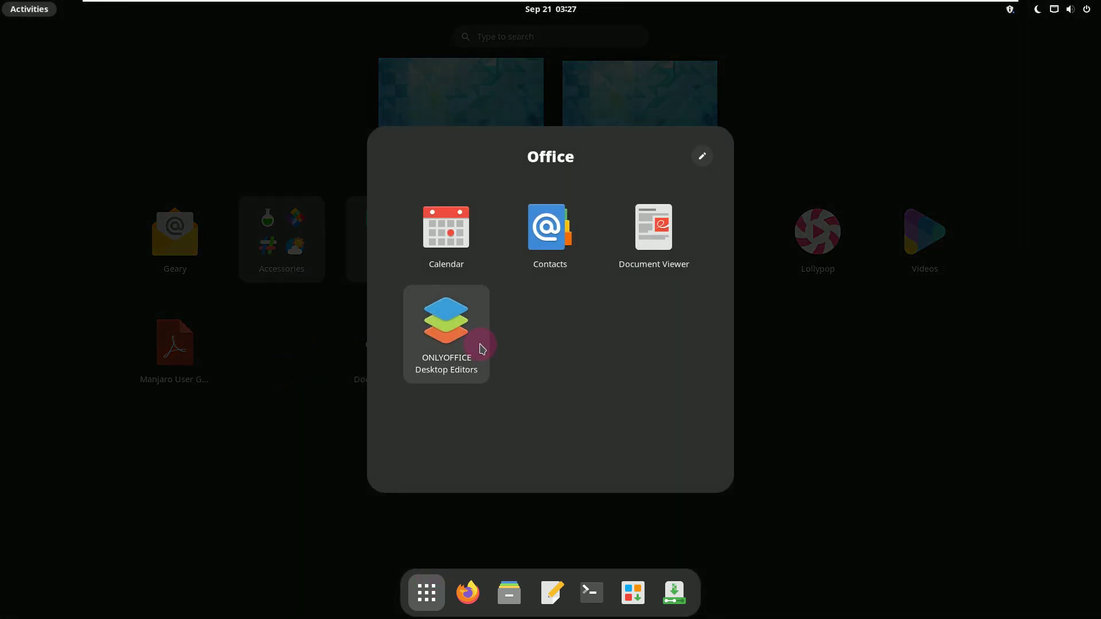
click(295, 446)
click(281, 266)
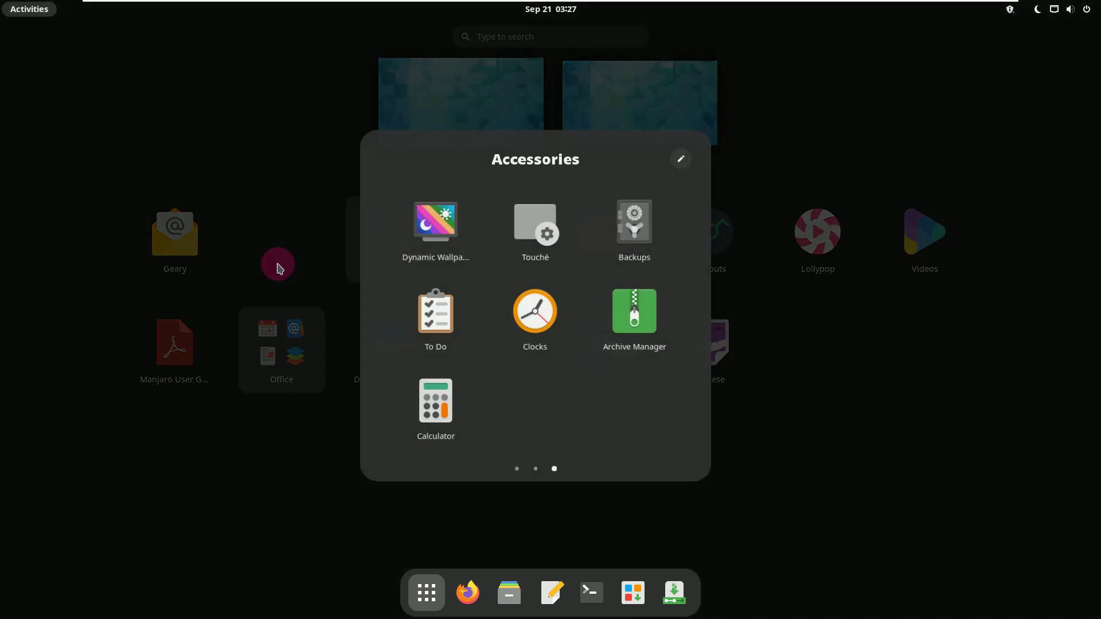
scroll(522, 341, up, 2)
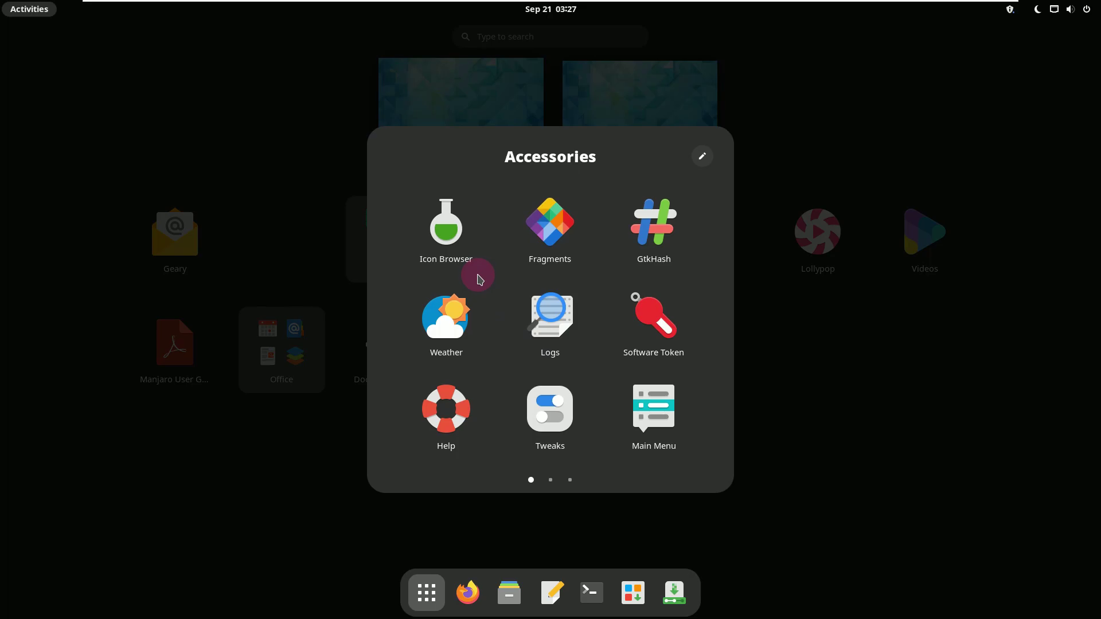
click(321, 479)
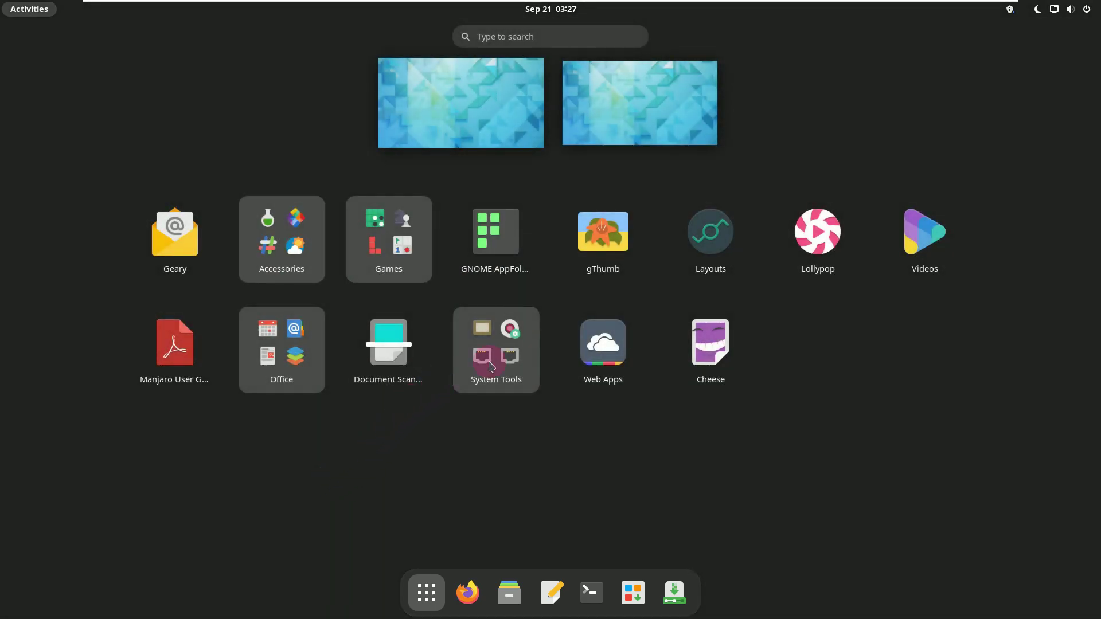
- Open Settings from the System Tools folder and set the green-and-orange geometric triangle wallpaper as the desktop background
click(511, 359)
scroll(518, 364, up, 1)
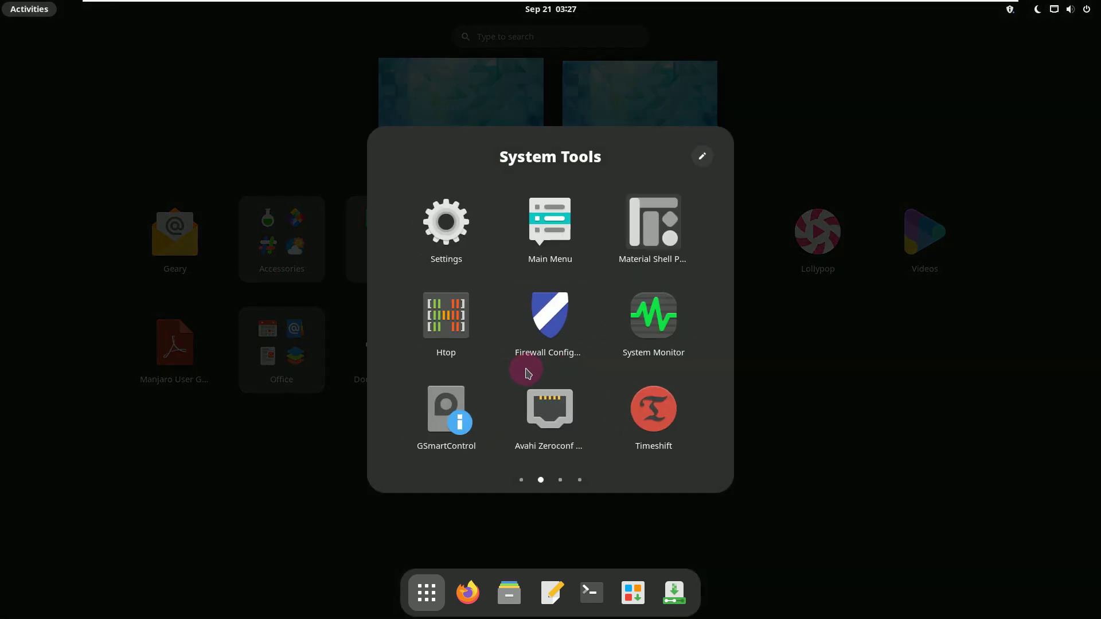
click(431, 208)
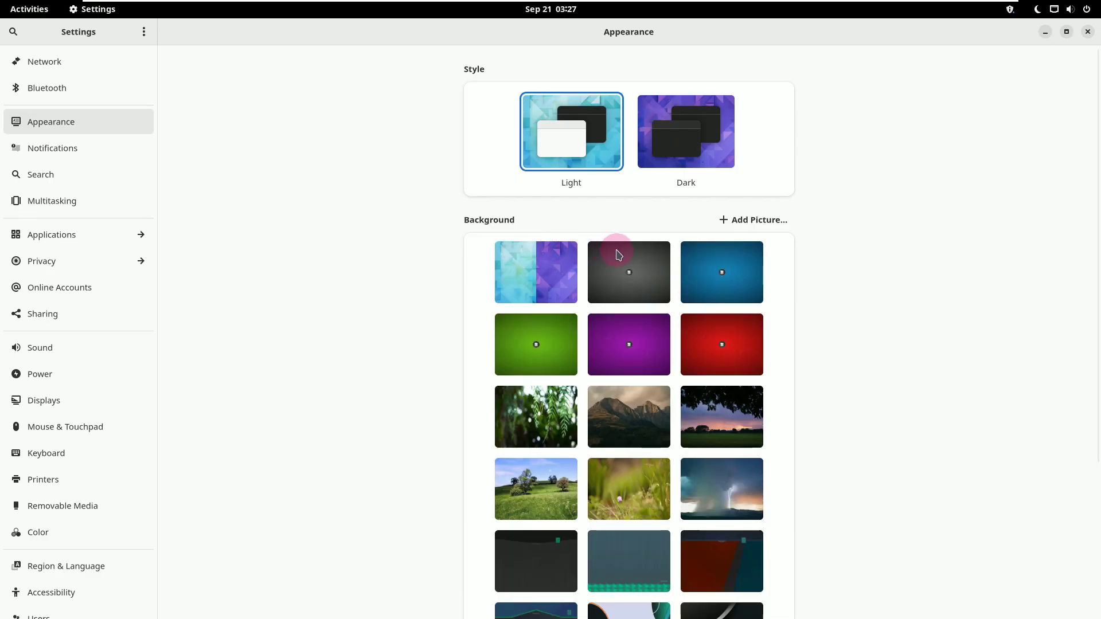
scroll(626, 339, down, 10)
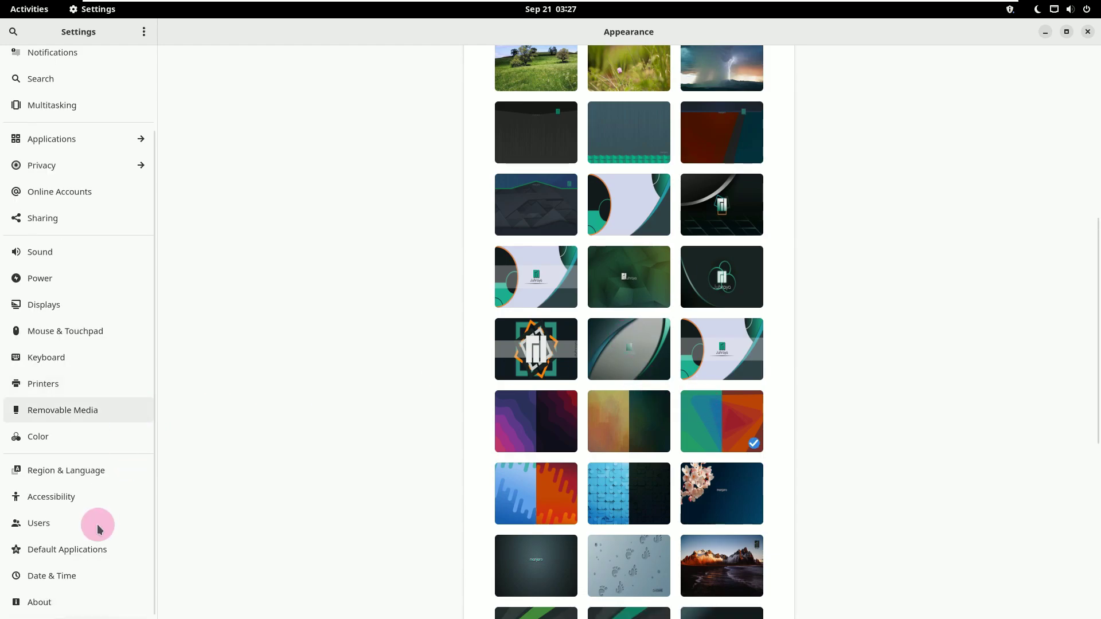
- View the system's hardware and OS details on the About page and close Settings
scroll(80, 570, up, 2)
scroll(82, 572, down, 2)
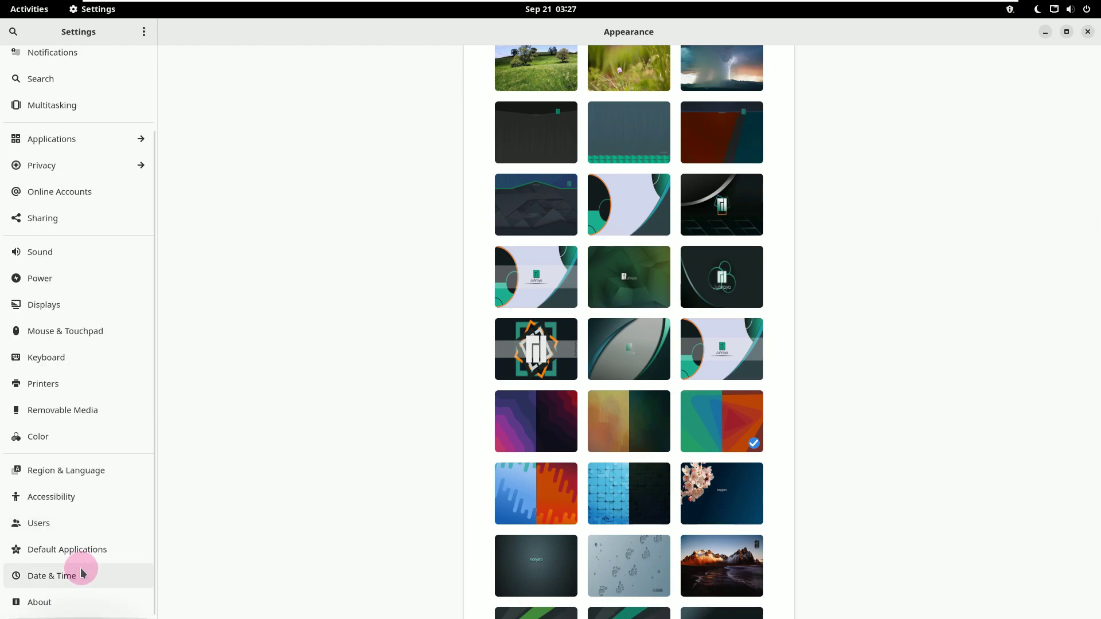
click(76, 607)
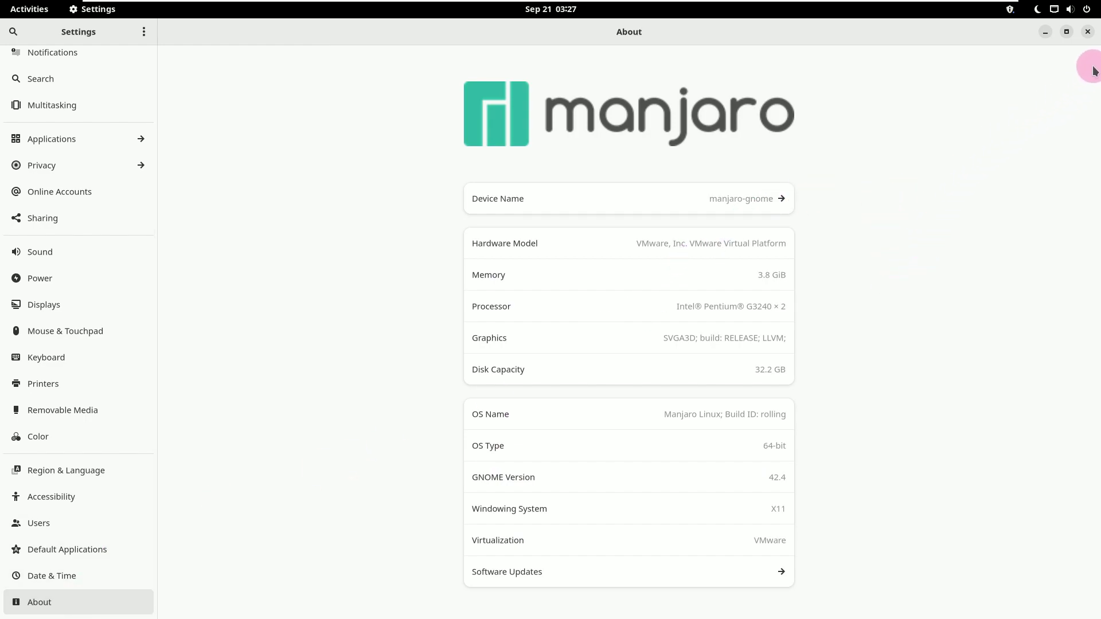
click(1087, 32)
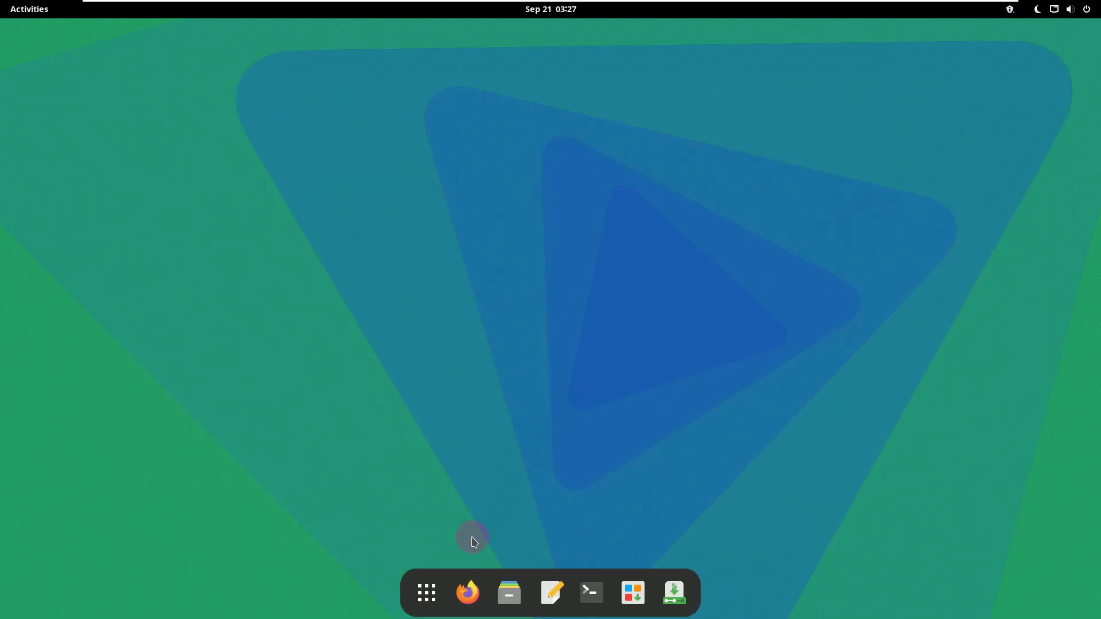
- Power off the live system and confirm the shutdown
click(1072, 9)
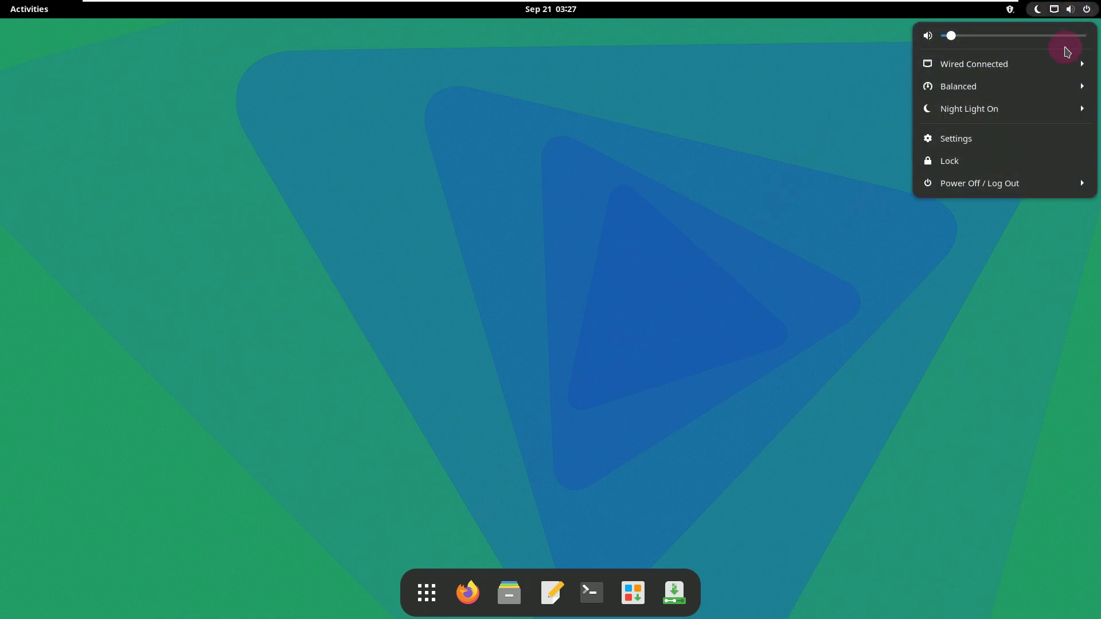
click(1001, 182)
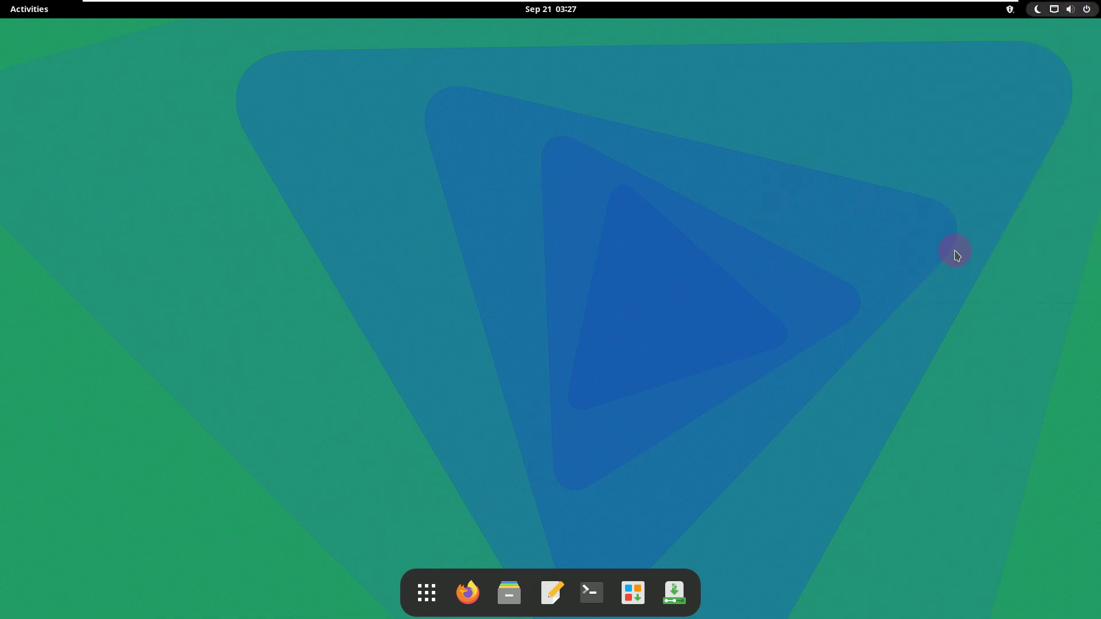
click(957, 252)
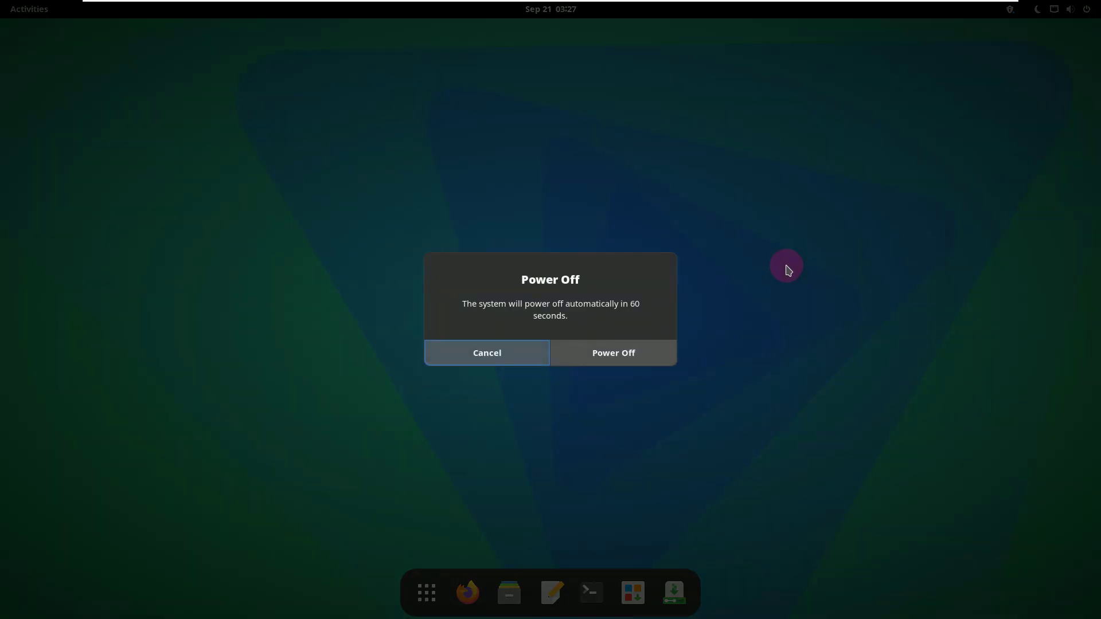
click(614, 356)
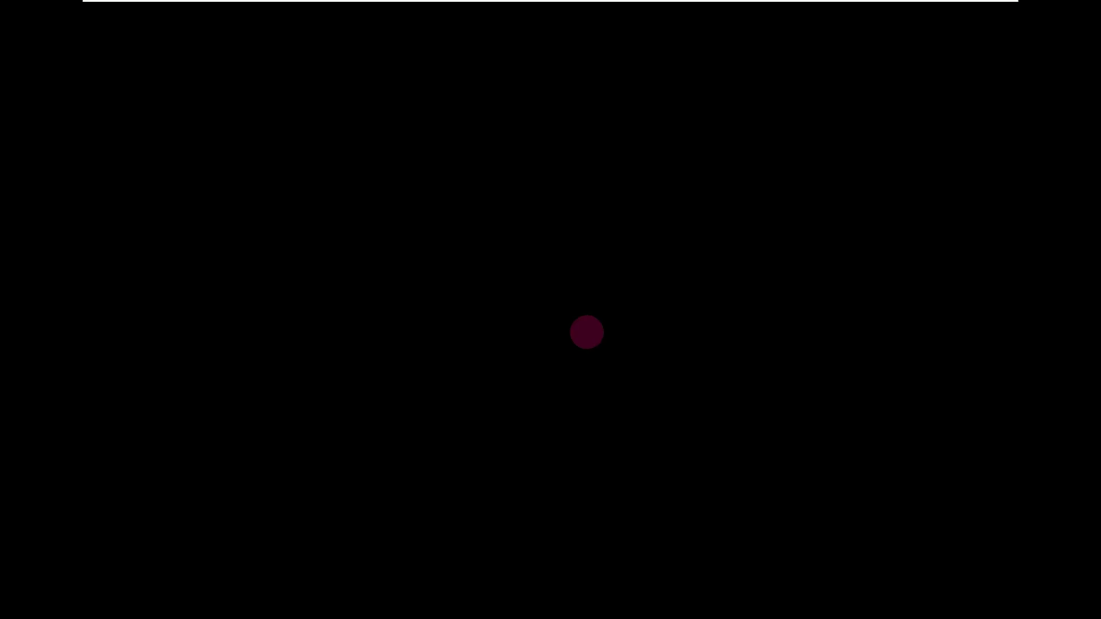